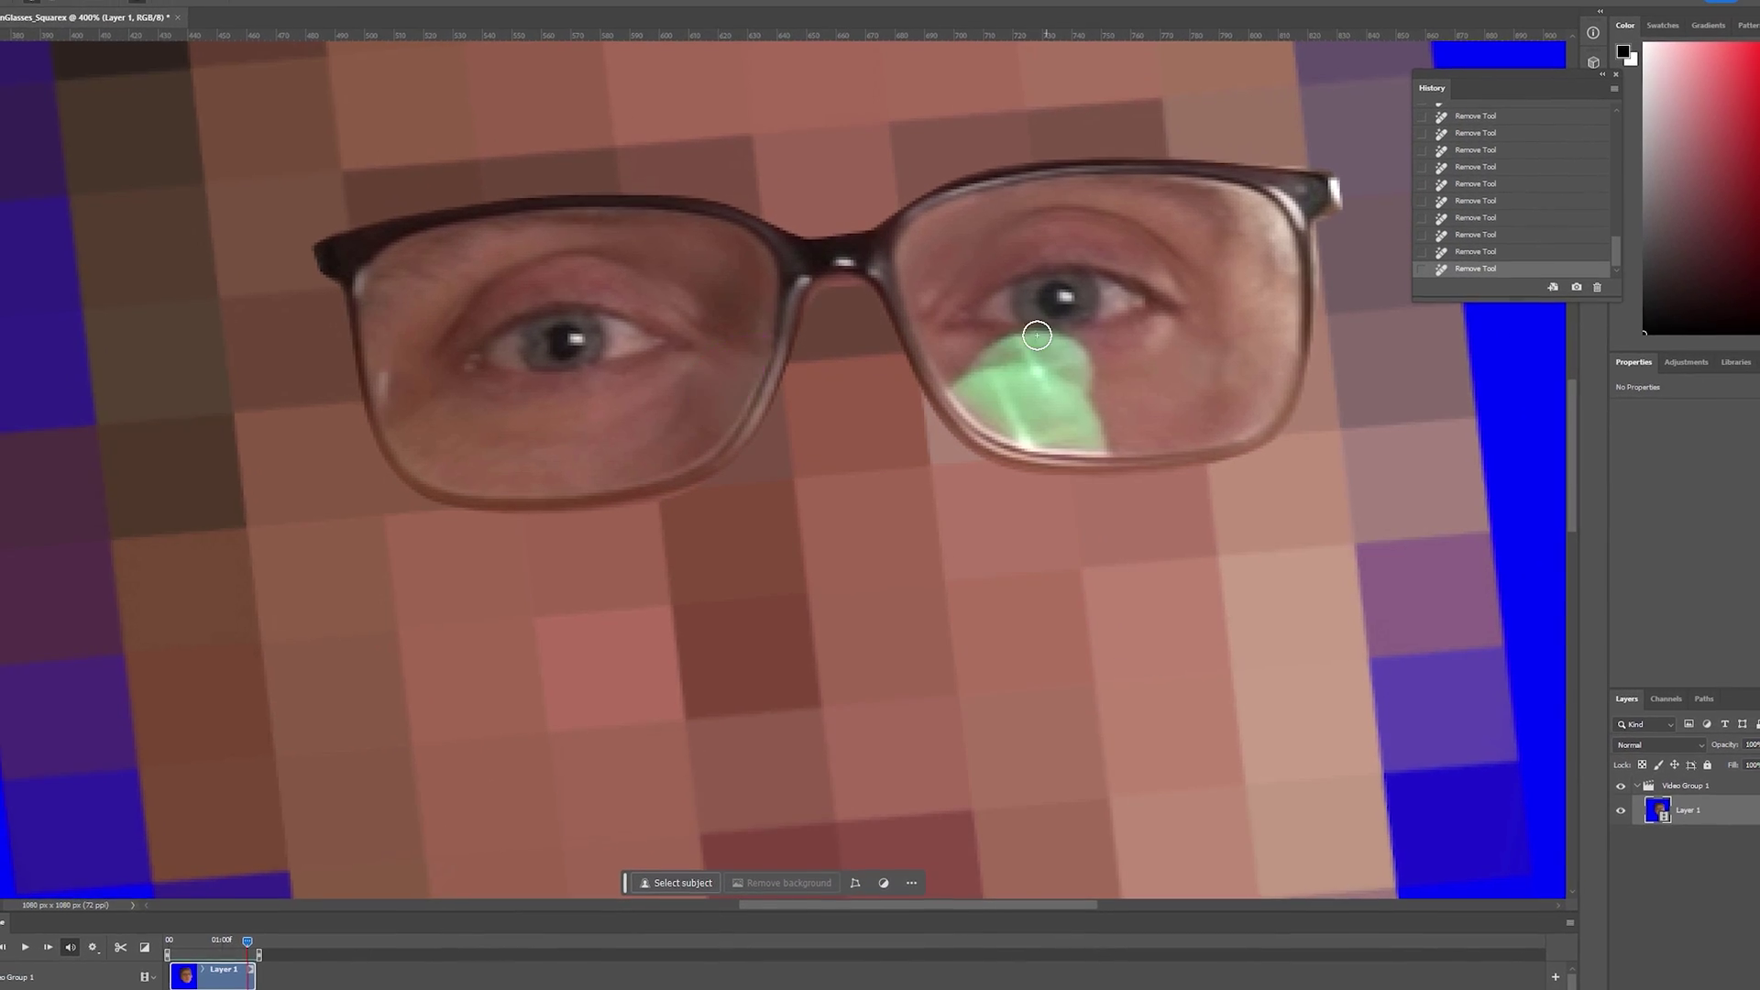
Paint out the green glints on the right lens and left lens edge, then play back the clip.
{"action": "left_click_drag", "start_coordinate": [1006, 434], "coordinate": [1119, 401]}
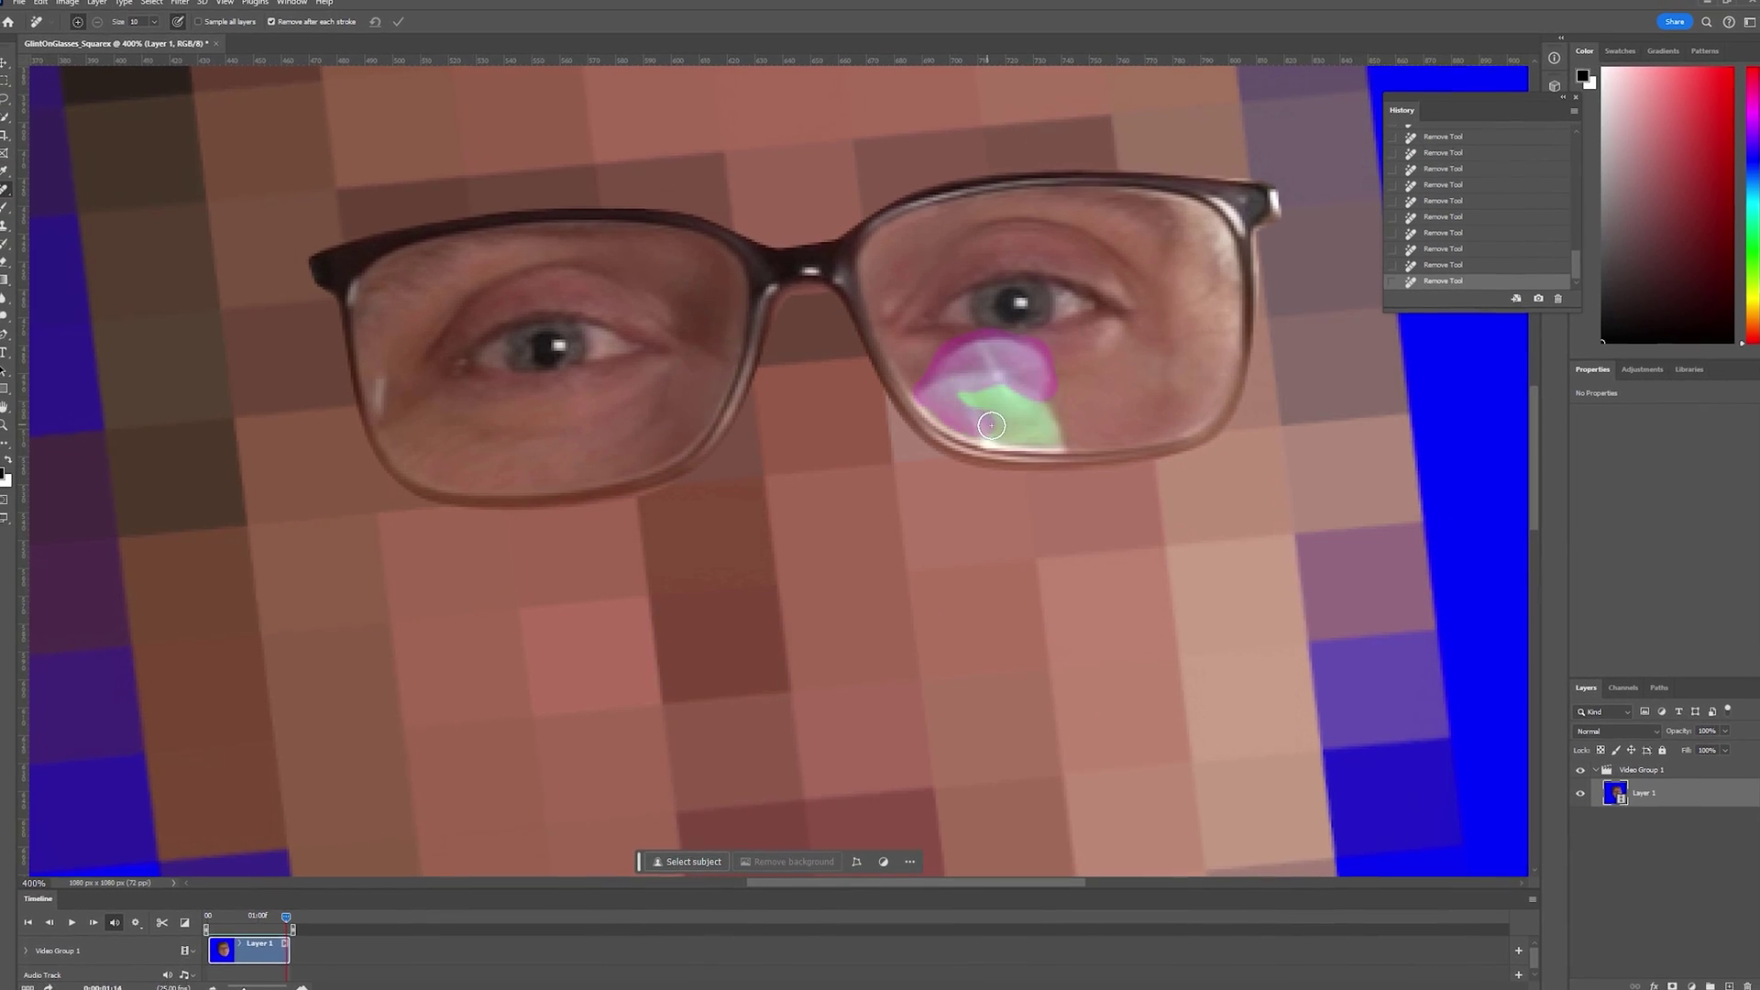
{"action": "left_click_drag", "start_coordinate": [717, 426], "coordinate": [753, 357]}
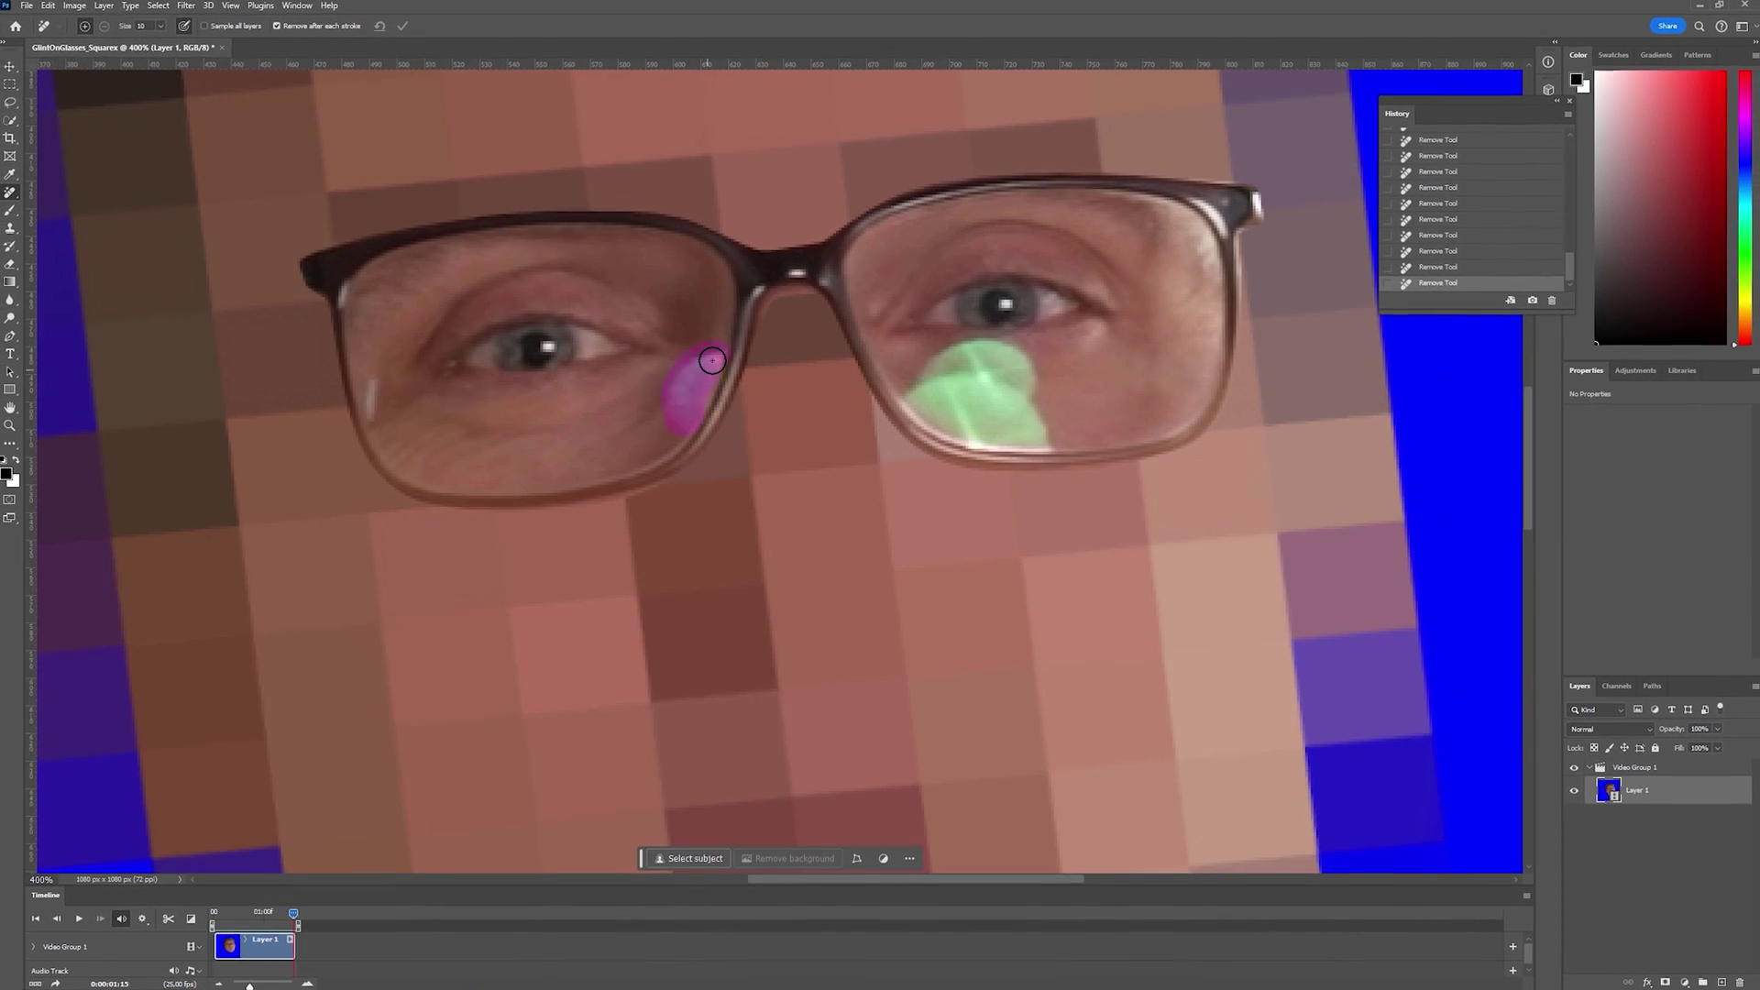
{"action": "left_click", "coordinate": [78, 918]}
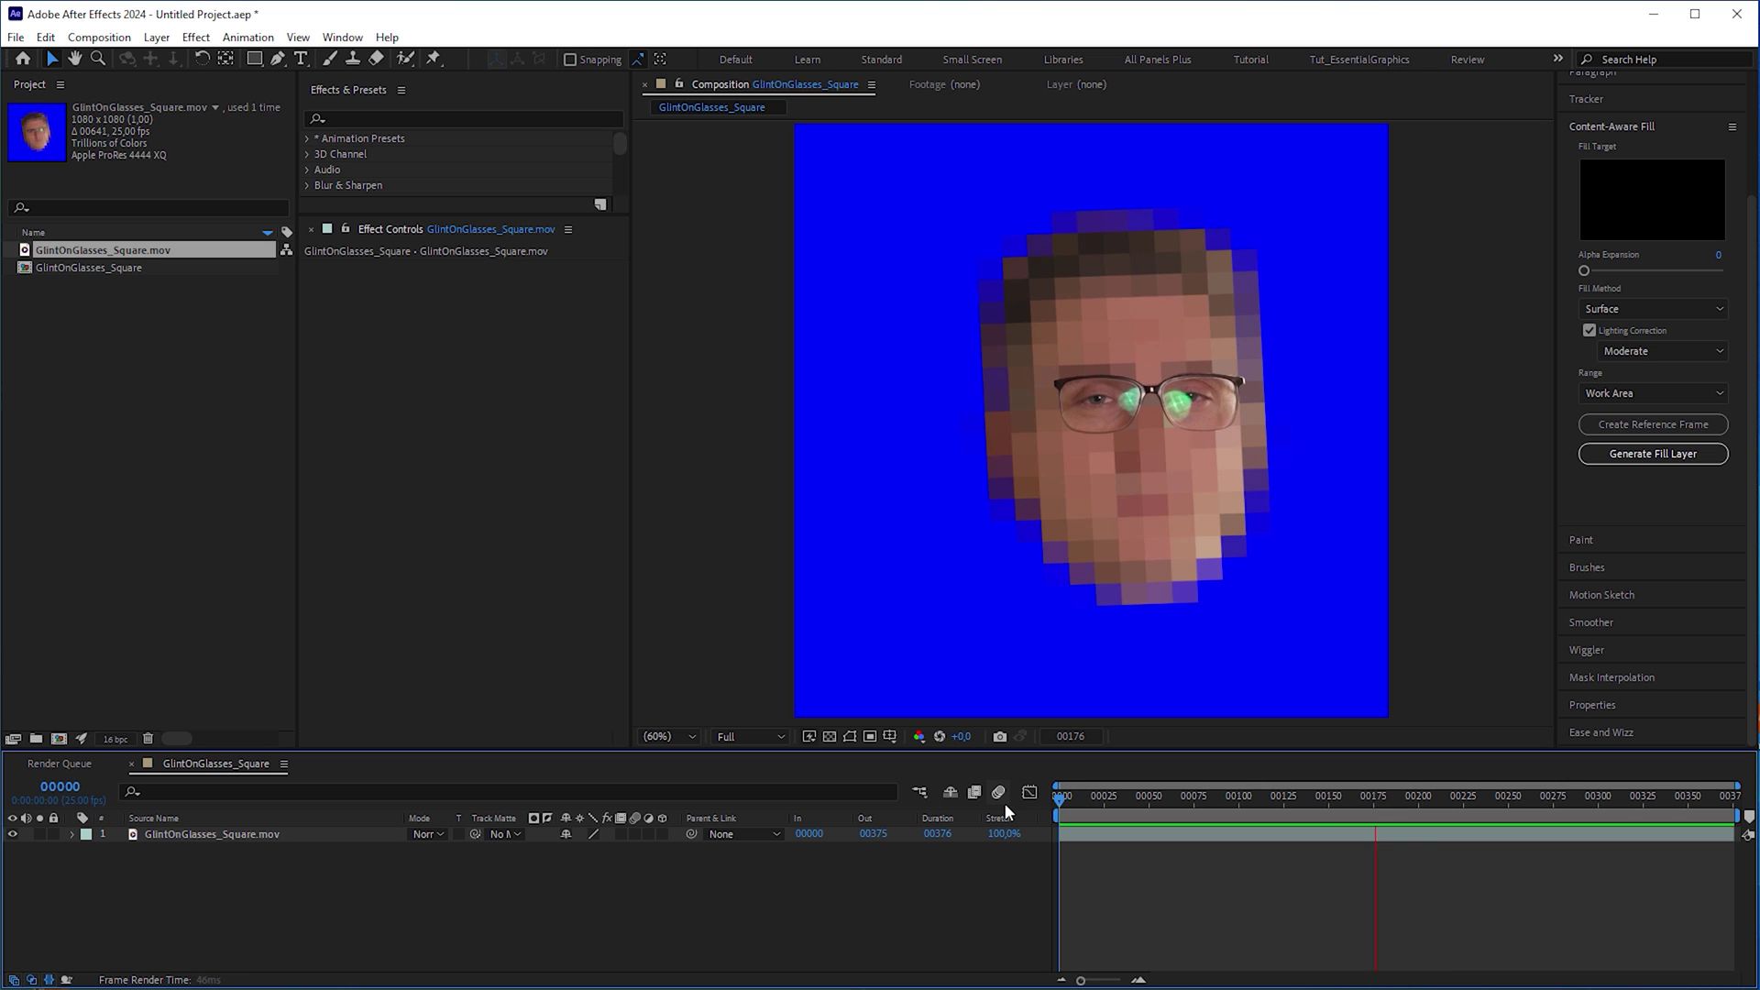
Magnify the viewer around the glasses to inspect the green glare on both lenses.
{"action": "key", "text": "period"}
{"action": "key", "text": "period"}
{"action": "key", "text": "period"}
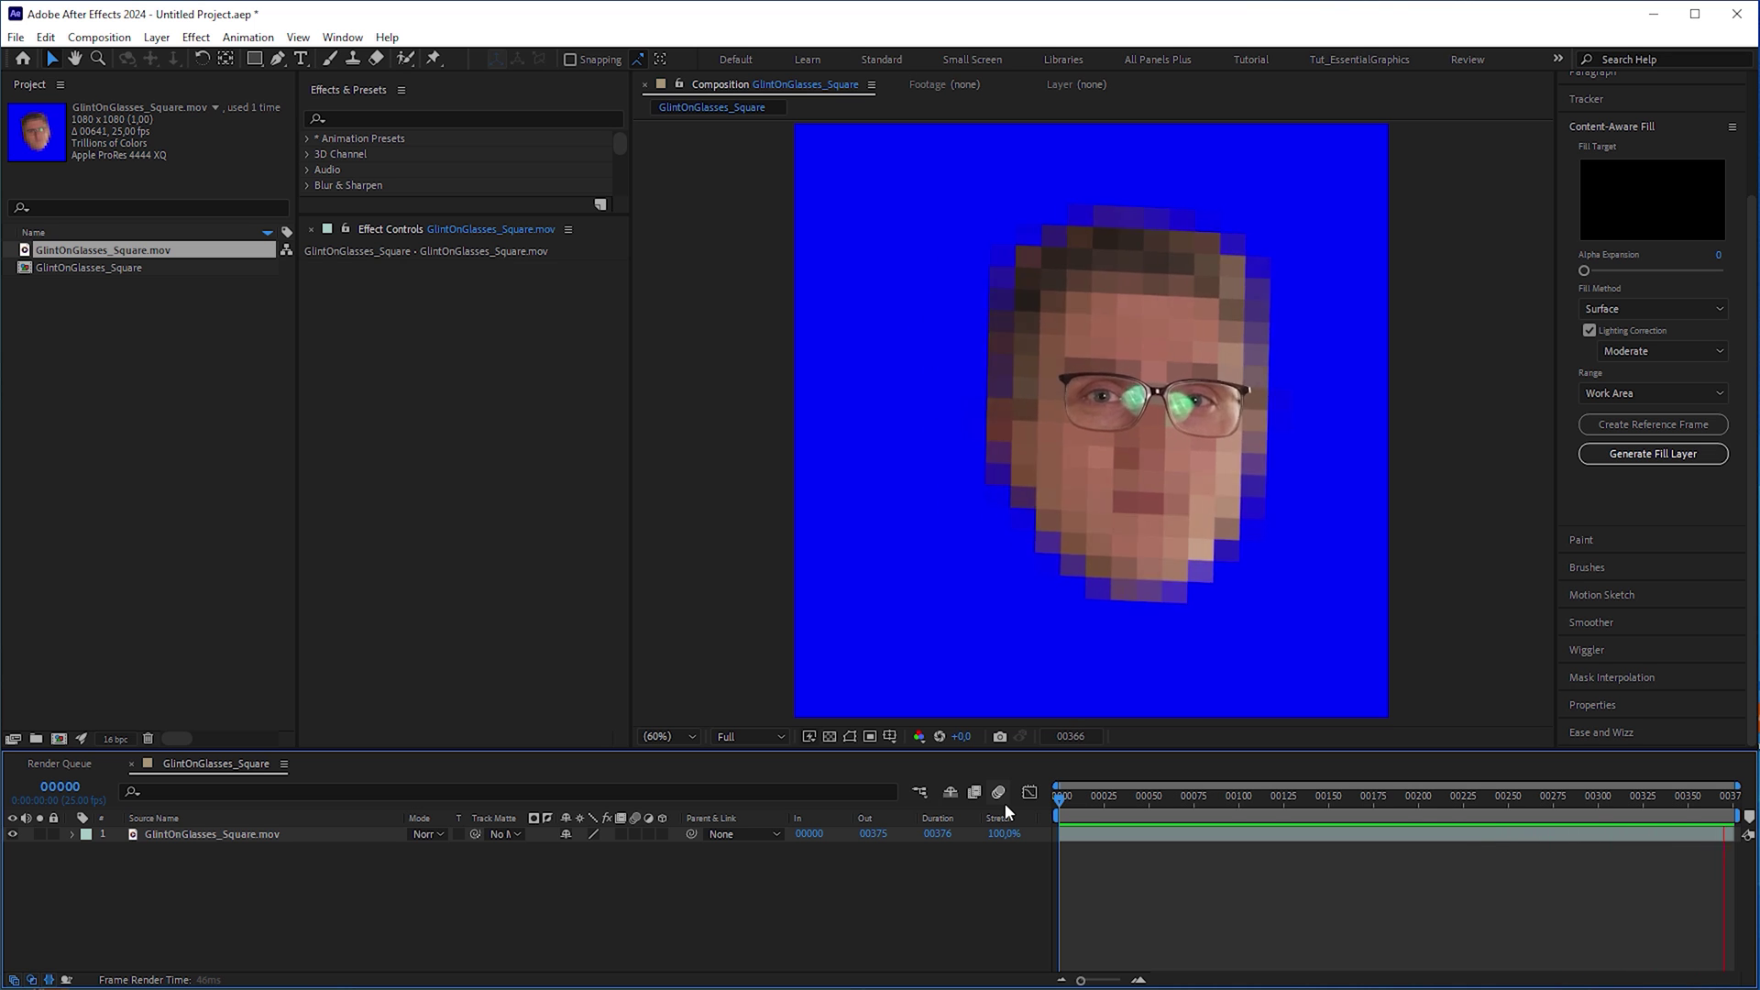
{"action": "key", "text": "period"}
{"action": "key", "text": "period"}
{"action": "key", "text": "period"}
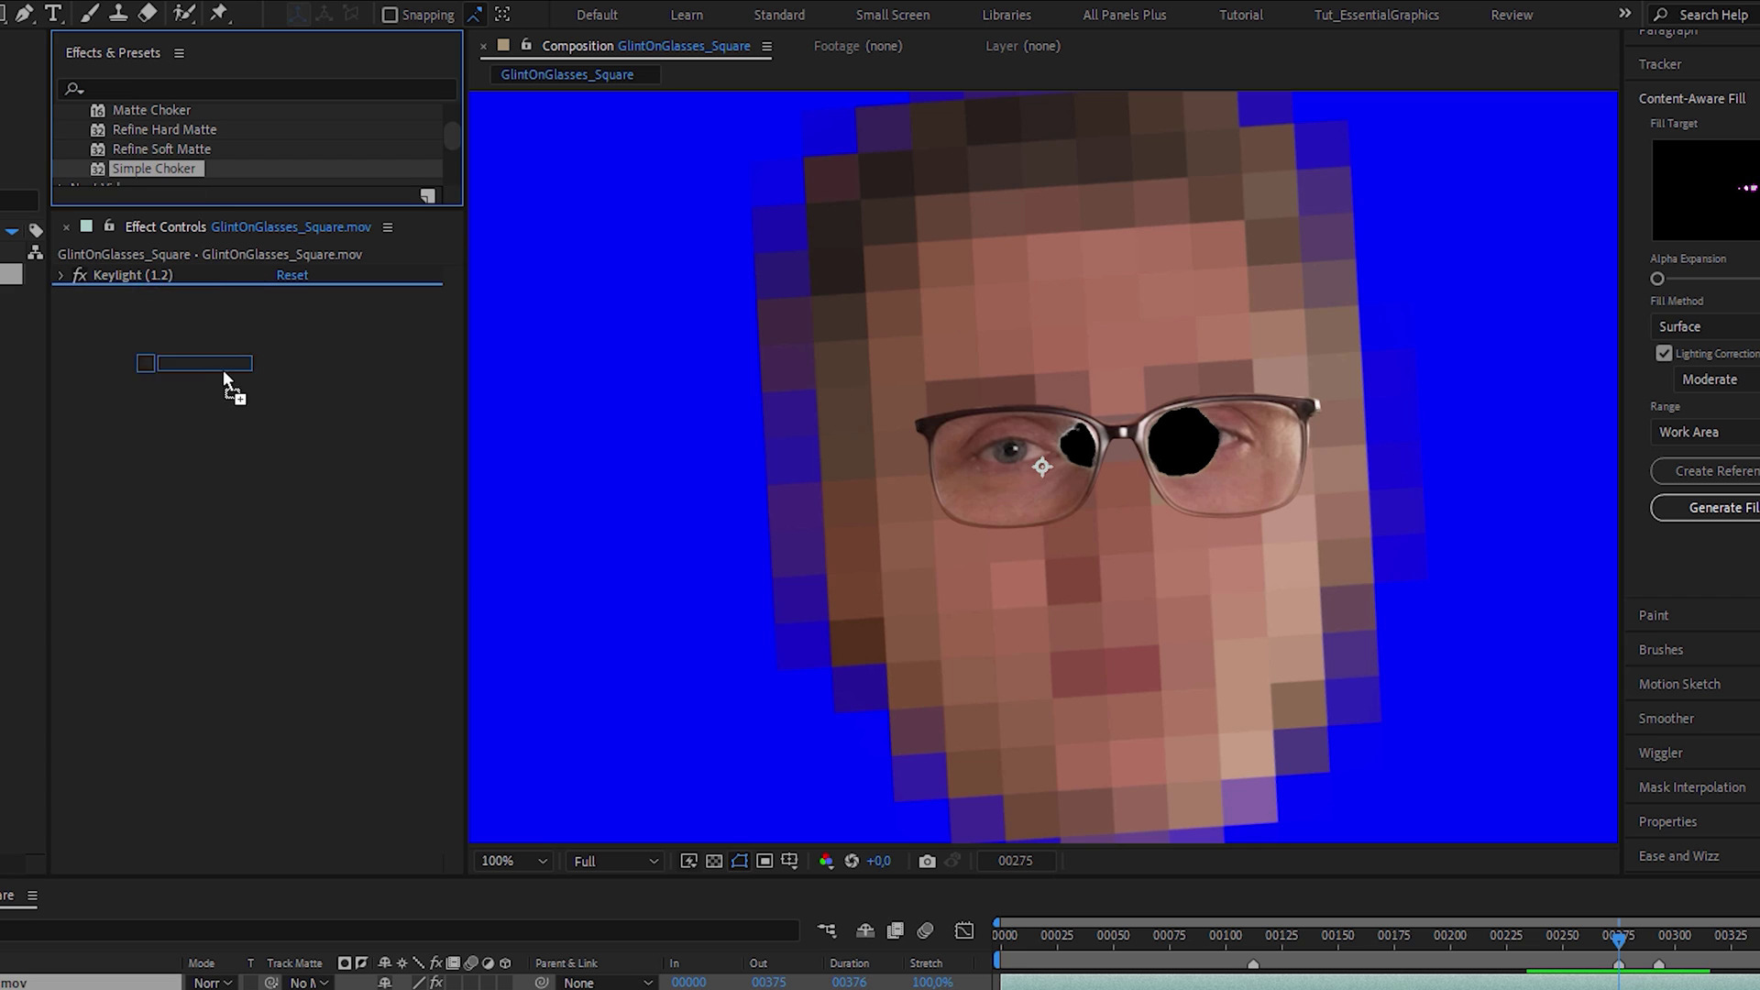
Add a Simple Choker to widen the keyed glare holes and create reference frame 00275.
{"action": "left_click_drag", "start_coordinate": [224, 372], "coordinate": [318, 388]}
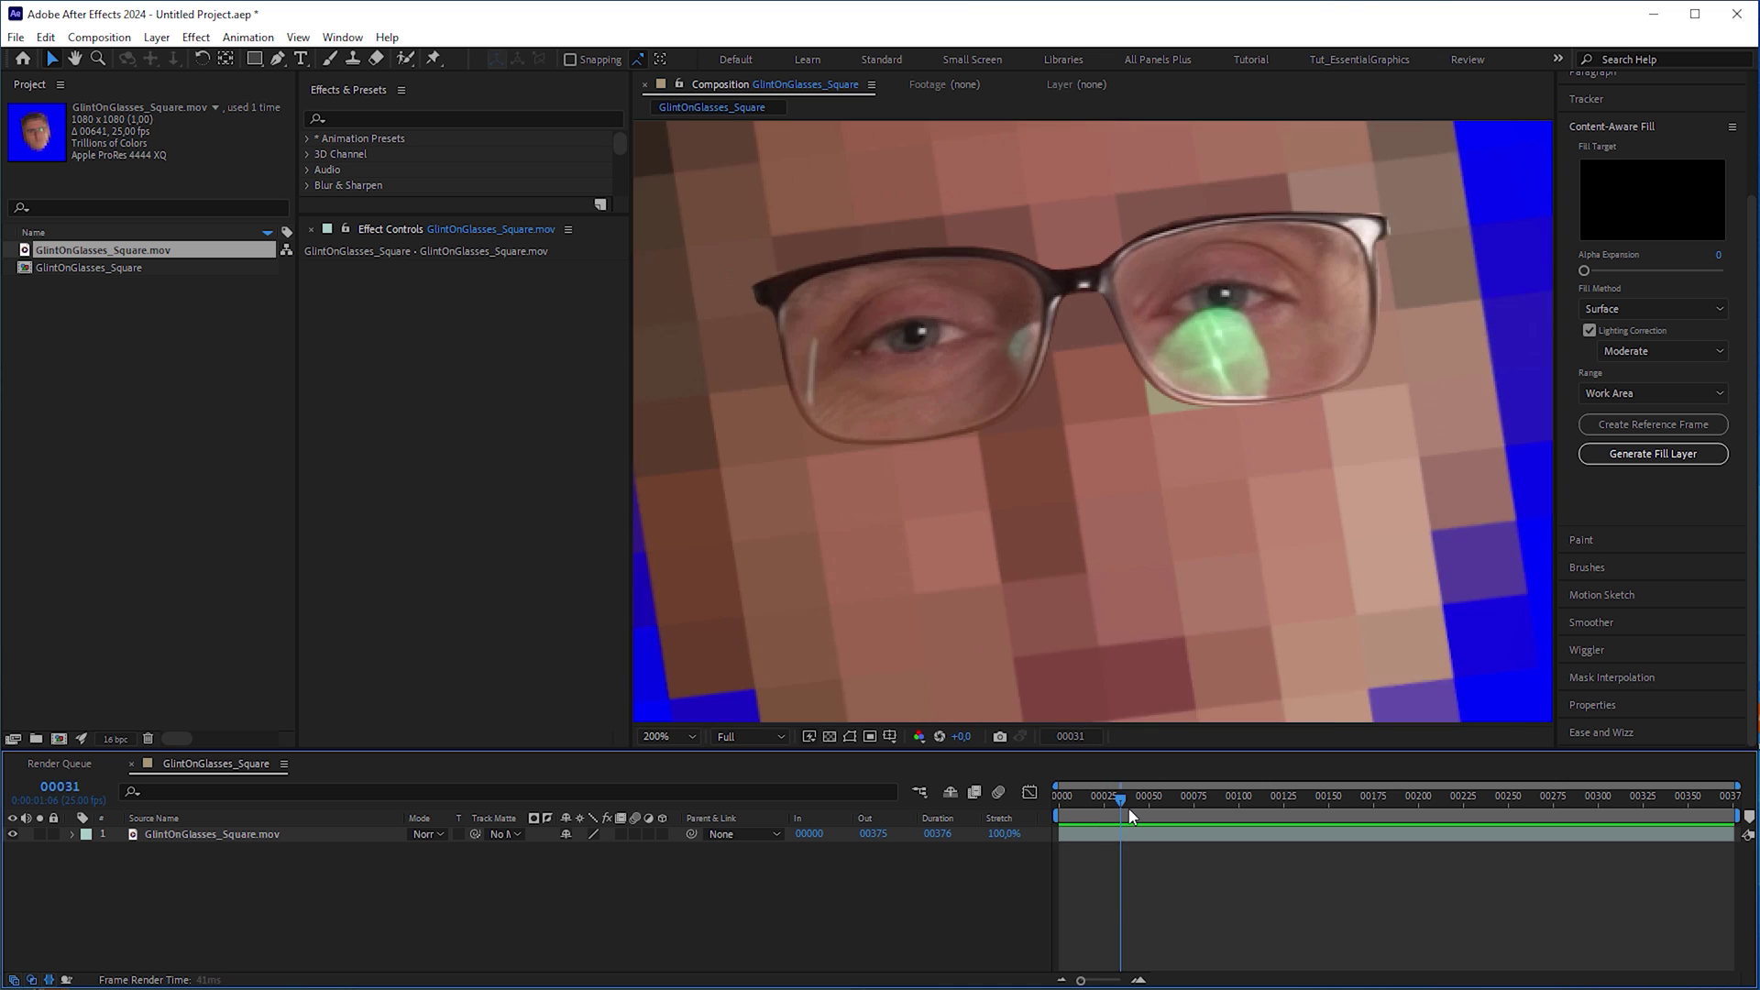
{"action": "left_click_drag", "start_coordinate": [1087, 956], "coordinate": [1313, 965]}
{"action": "left_click_drag", "start_coordinate": [1309, 824], "coordinate": [1554, 818]}
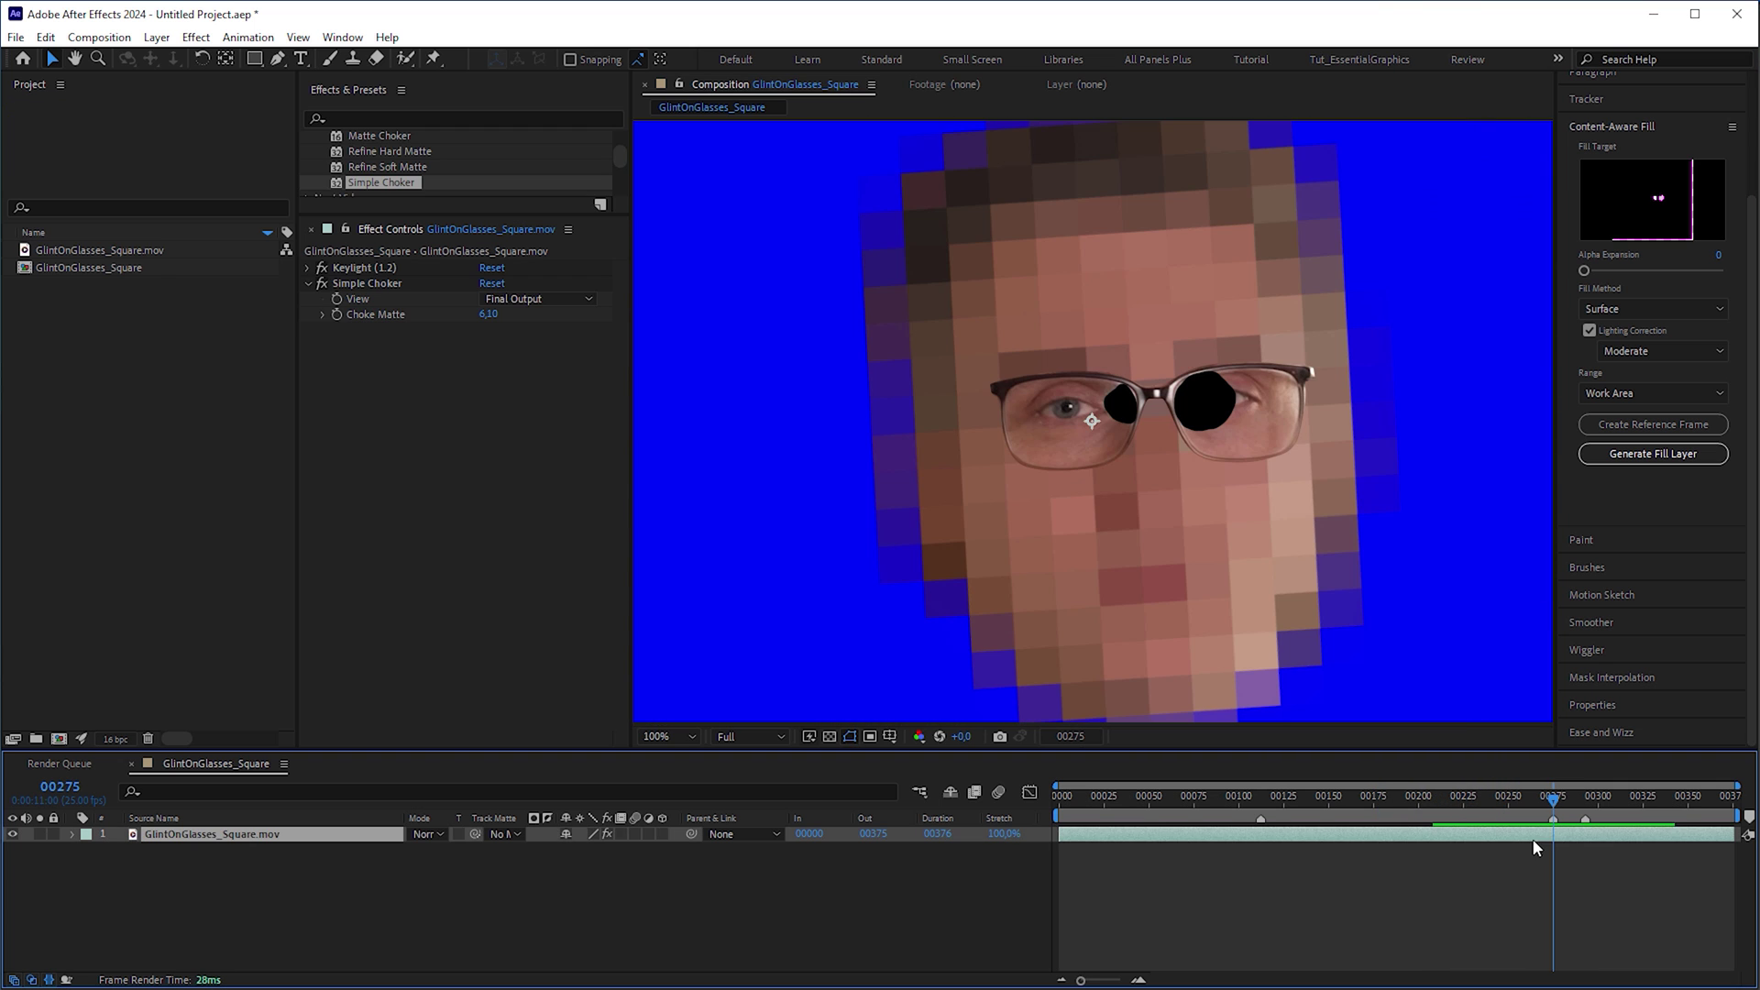
{"action": "left_click", "coordinate": [1648, 427]}
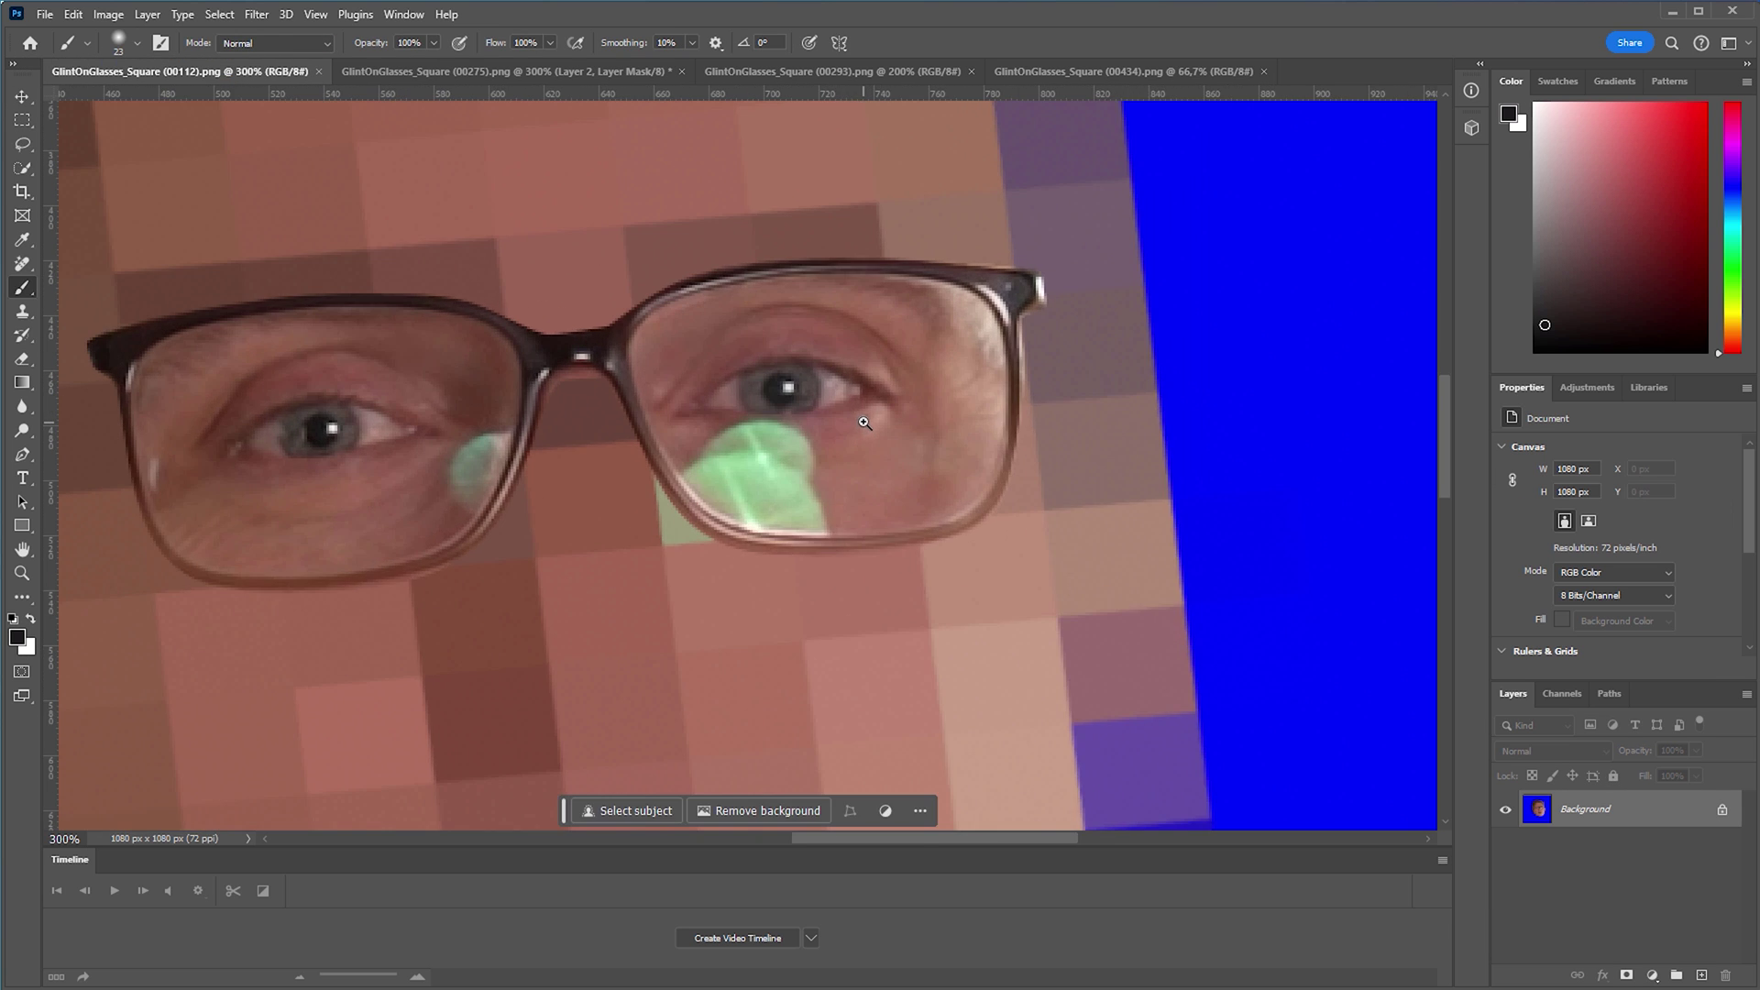
Shift a patch over the right lens of frame 00275 and remove the remaining green glint.
{"action": "left_click_drag", "start_coordinate": [773, 400], "coordinate": [1031, 441]}
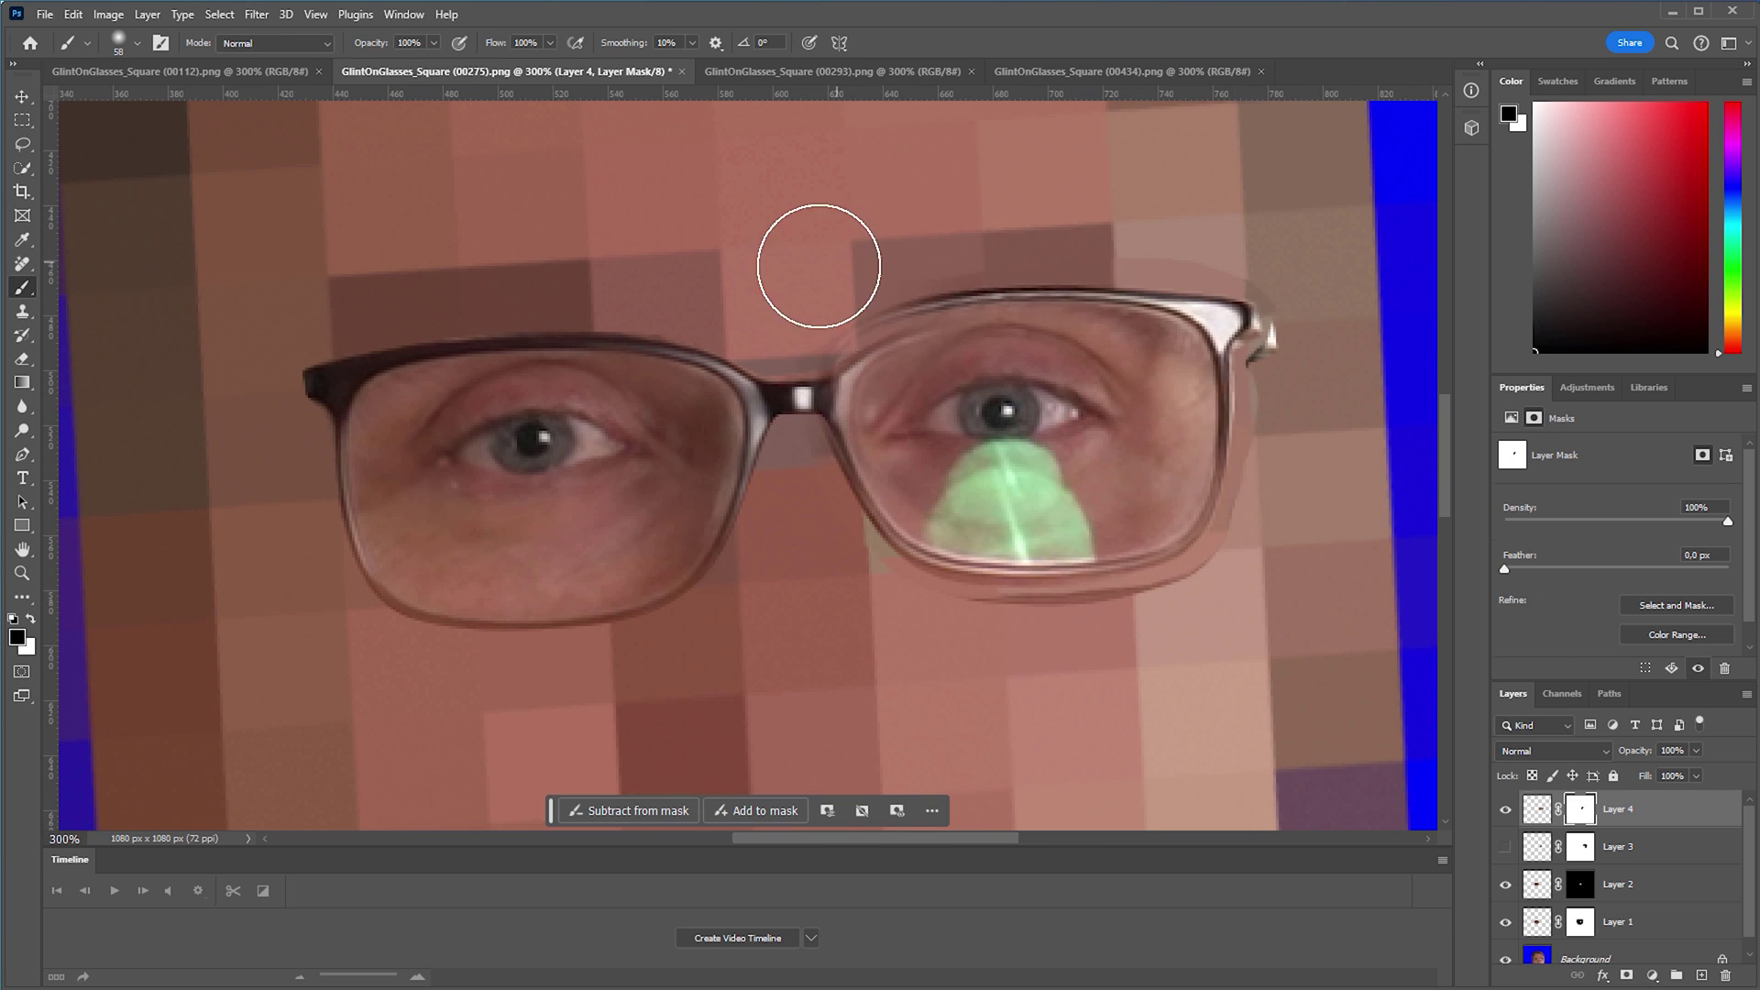
{"action": "left_click_drag", "start_coordinate": [990, 431], "coordinate": [1084, 479]}
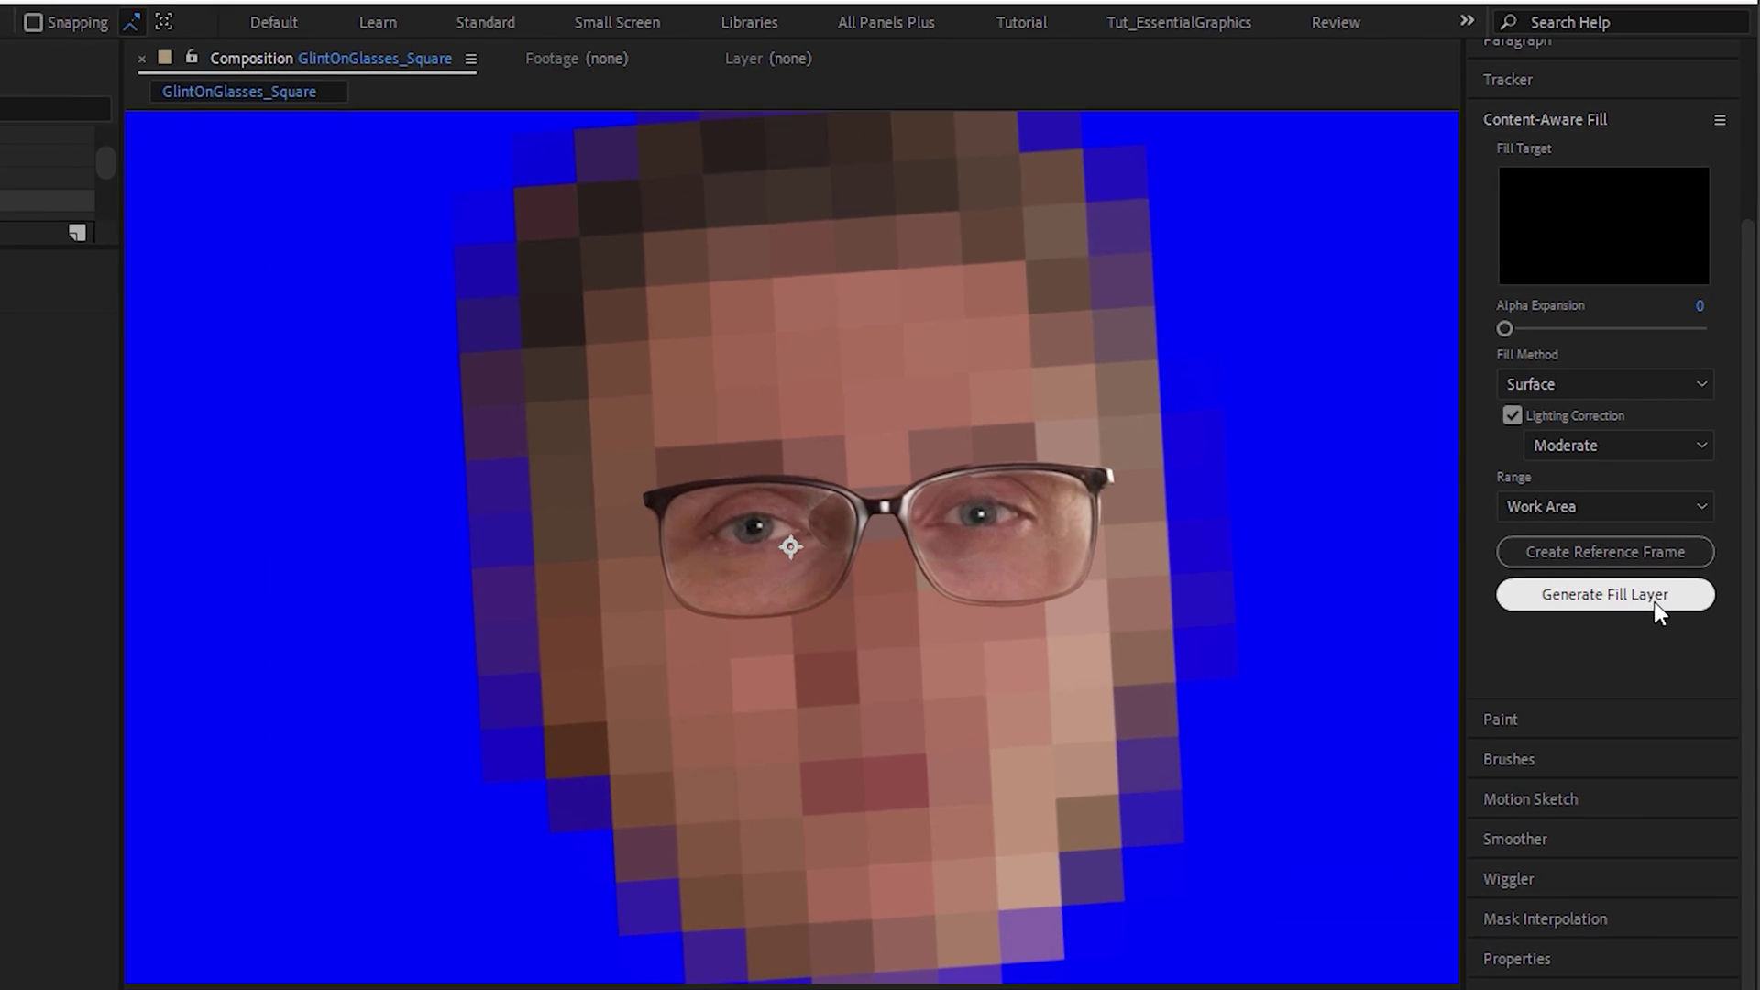
Generate the content-aware fill for the lenses and preview the result.
{"action": "left_click", "coordinate": [1637, 610]}
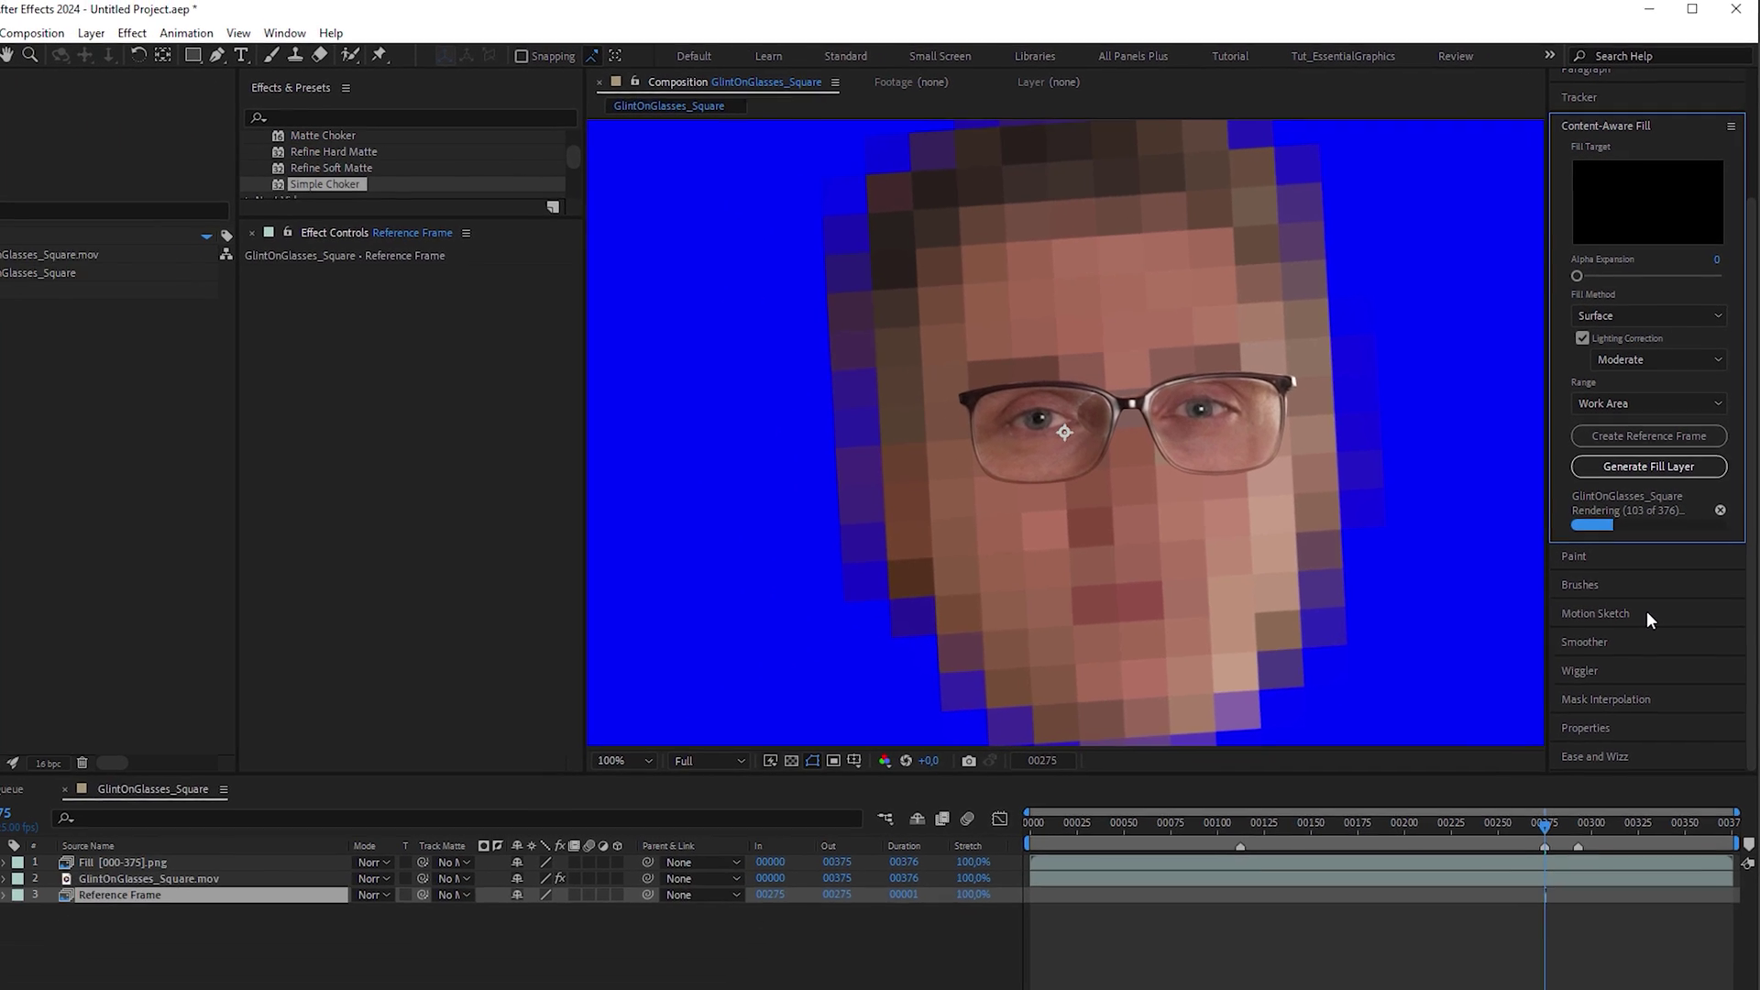
{"action": "key", "text": "space"}
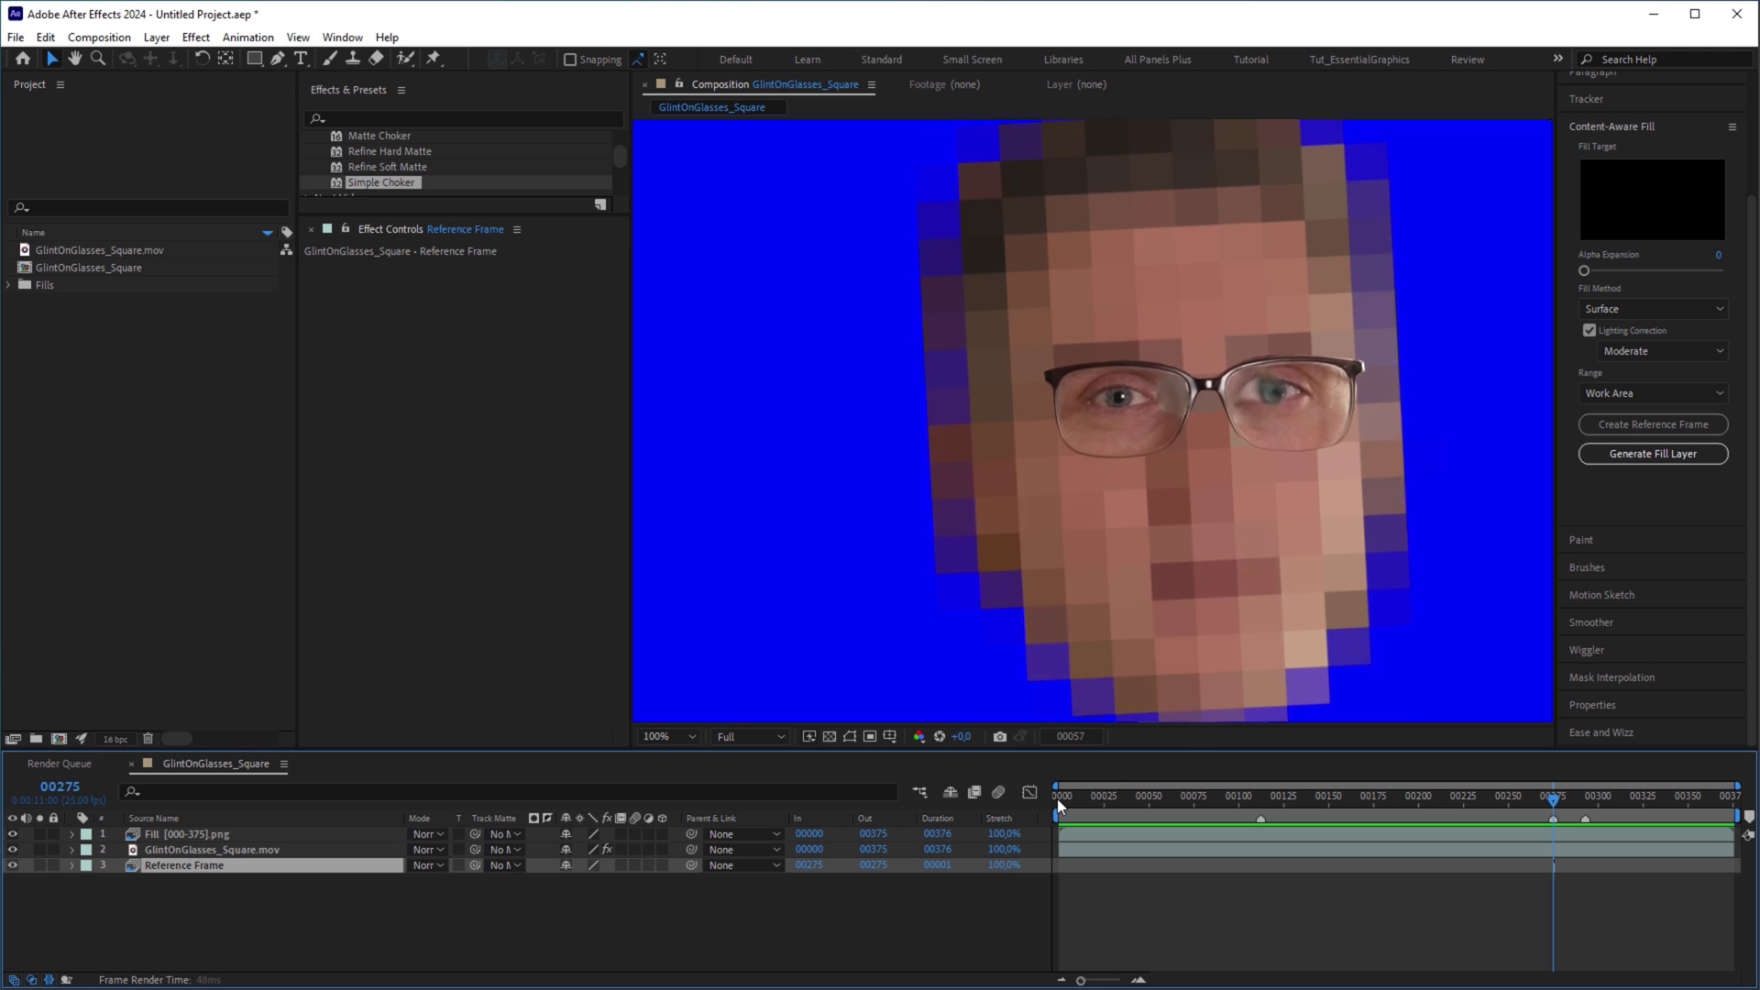
{"action": "key", "text": "alt+Tab"}
{"action": "left_click", "coordinate": [766, 524]}
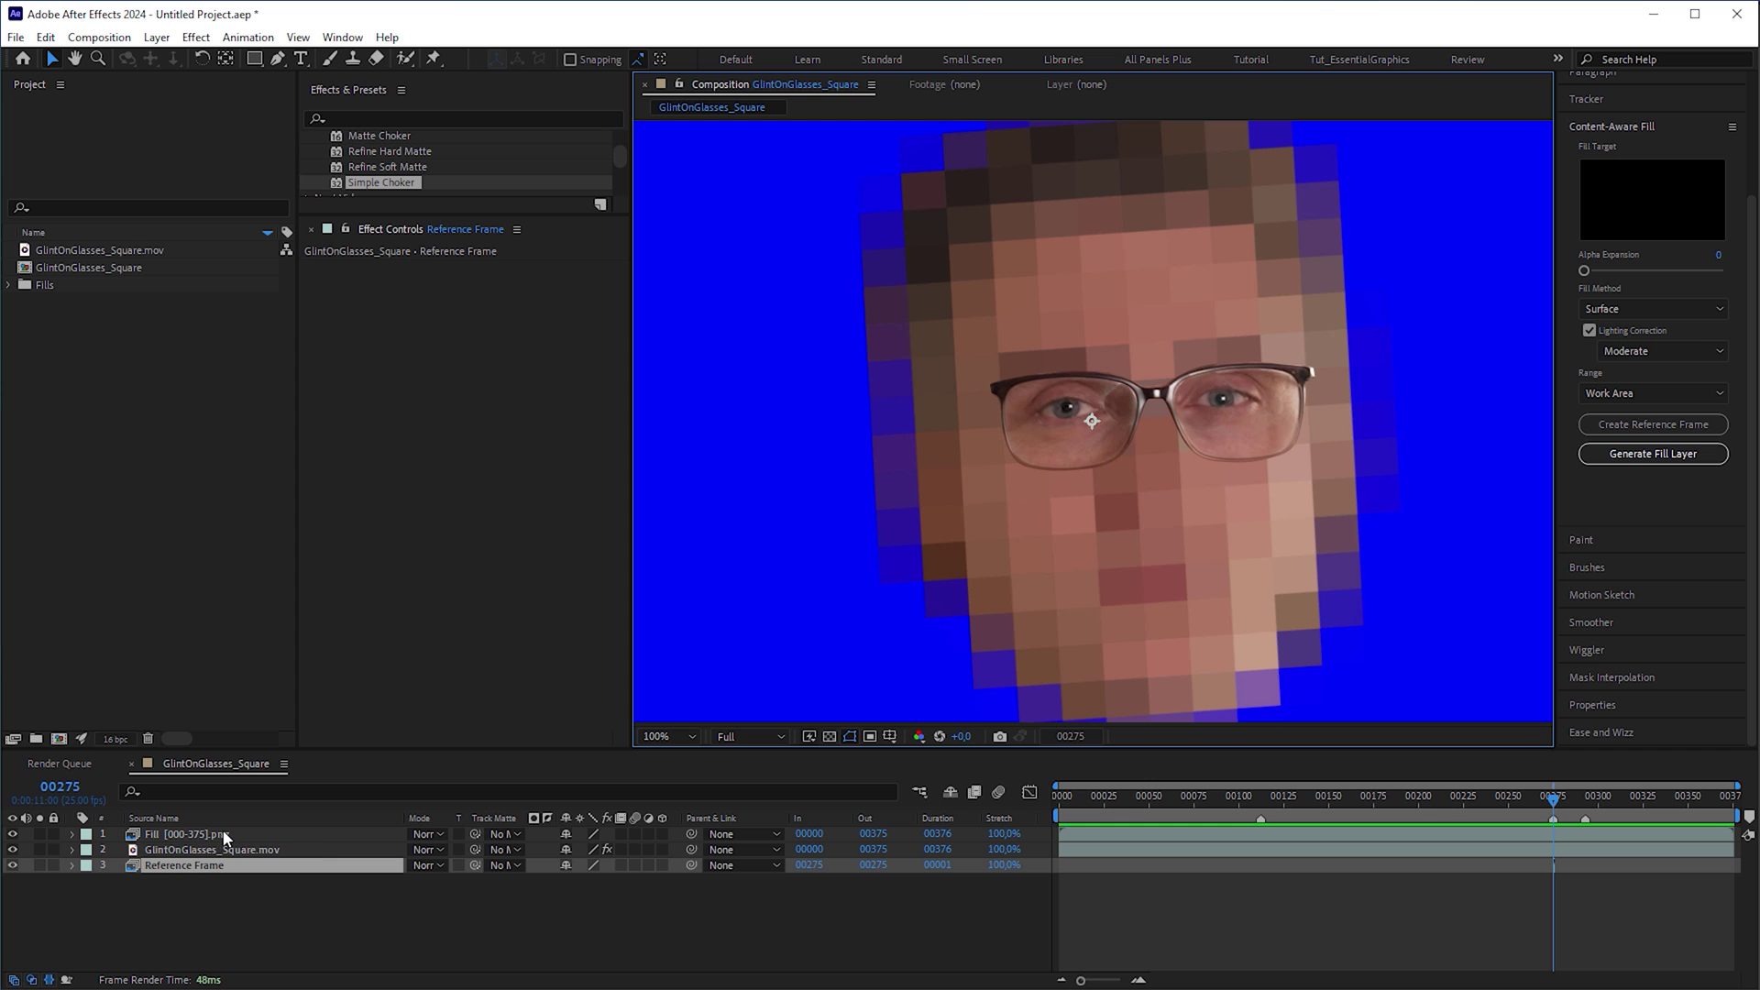
Delete the Fill layer and select the Simple Choker effect.
{"action": "left_click", "coordinate": [223, 836]}
{"action": "key", "text": "Delete"}
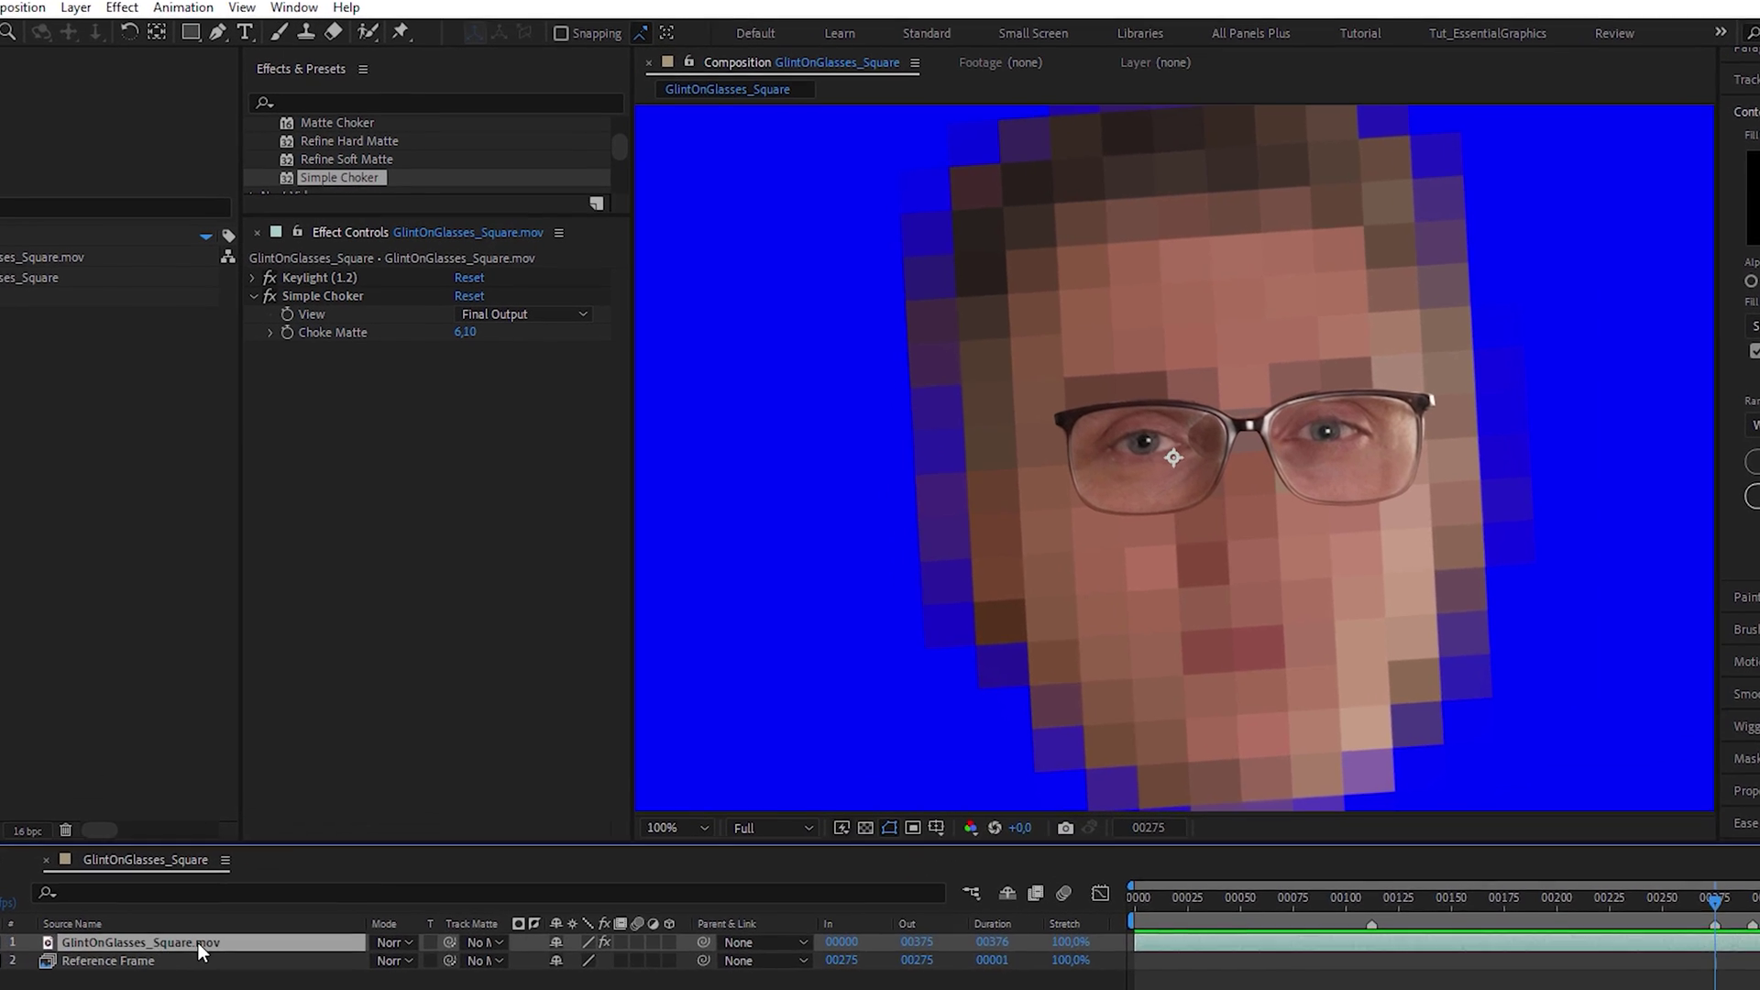
{"action": "left_click", "coordinate": [326, 299]}
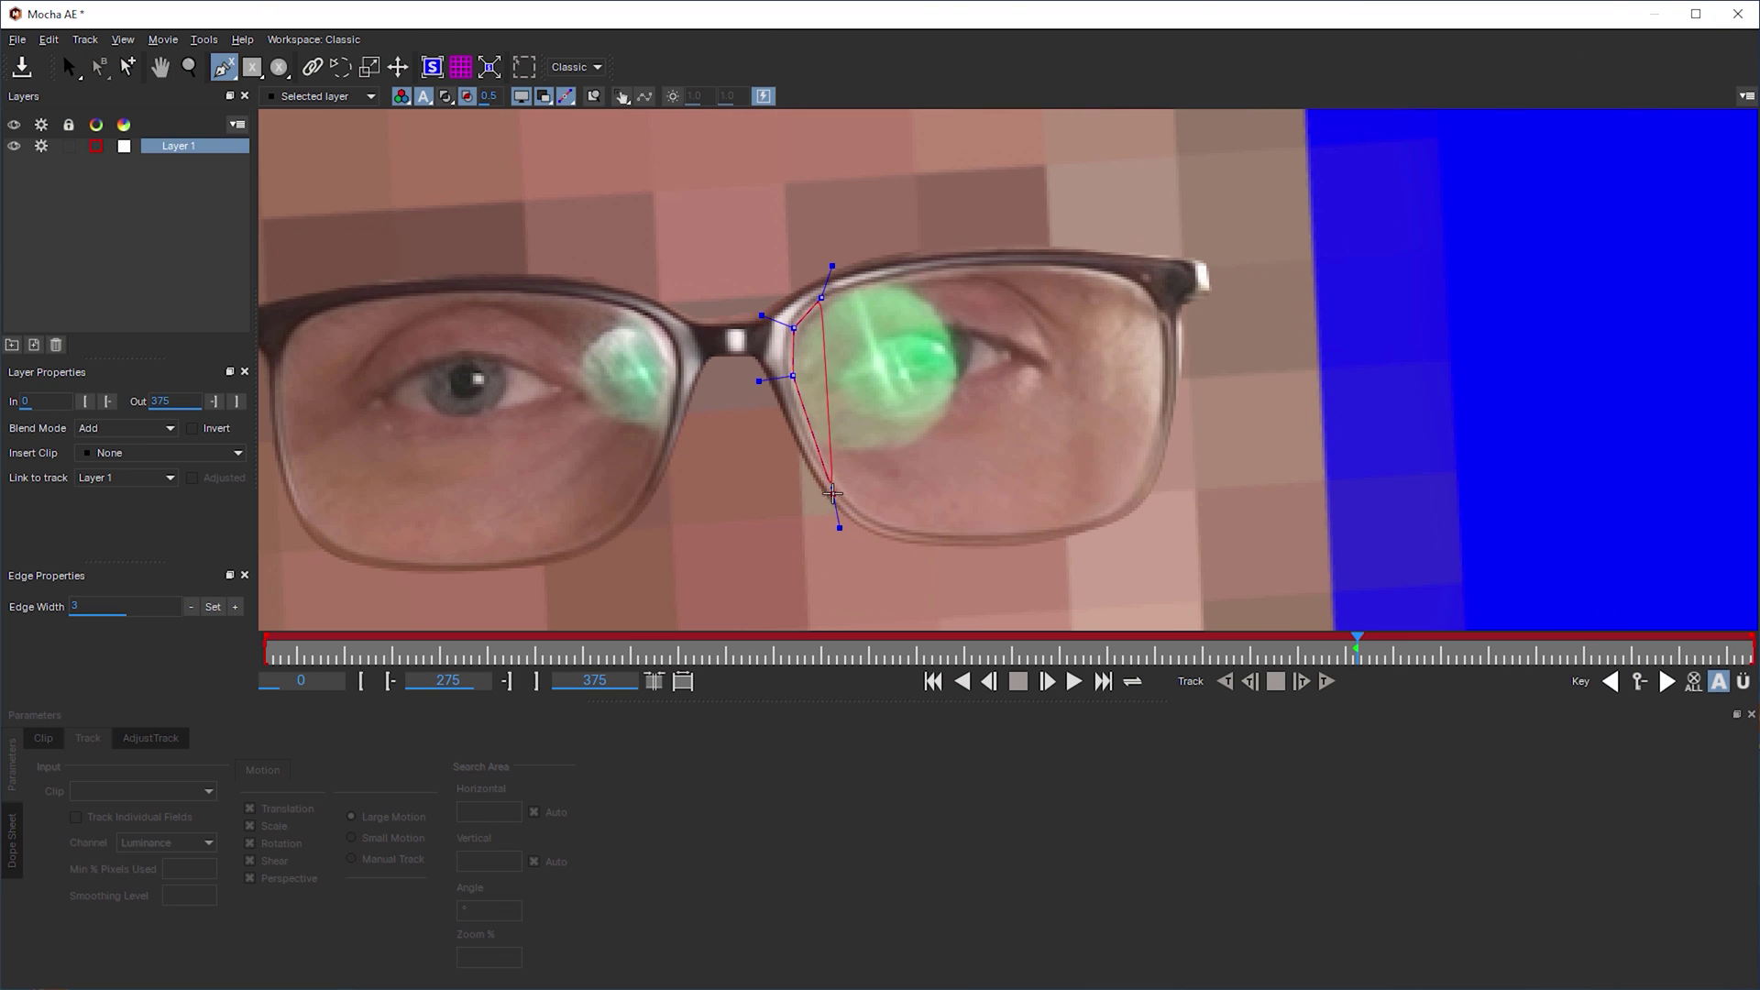
Outline the right lens with a closed three-point spline and start tracking it forward.
{"action": "left_click", "coordinate": [1168, 318]}
{"action": "left_click", "coordinate": [1138, 277]}
{"action": "left_click", "coordinate": [968, 265]}
{"action": "right_click", "coordinate": [968, 266]}
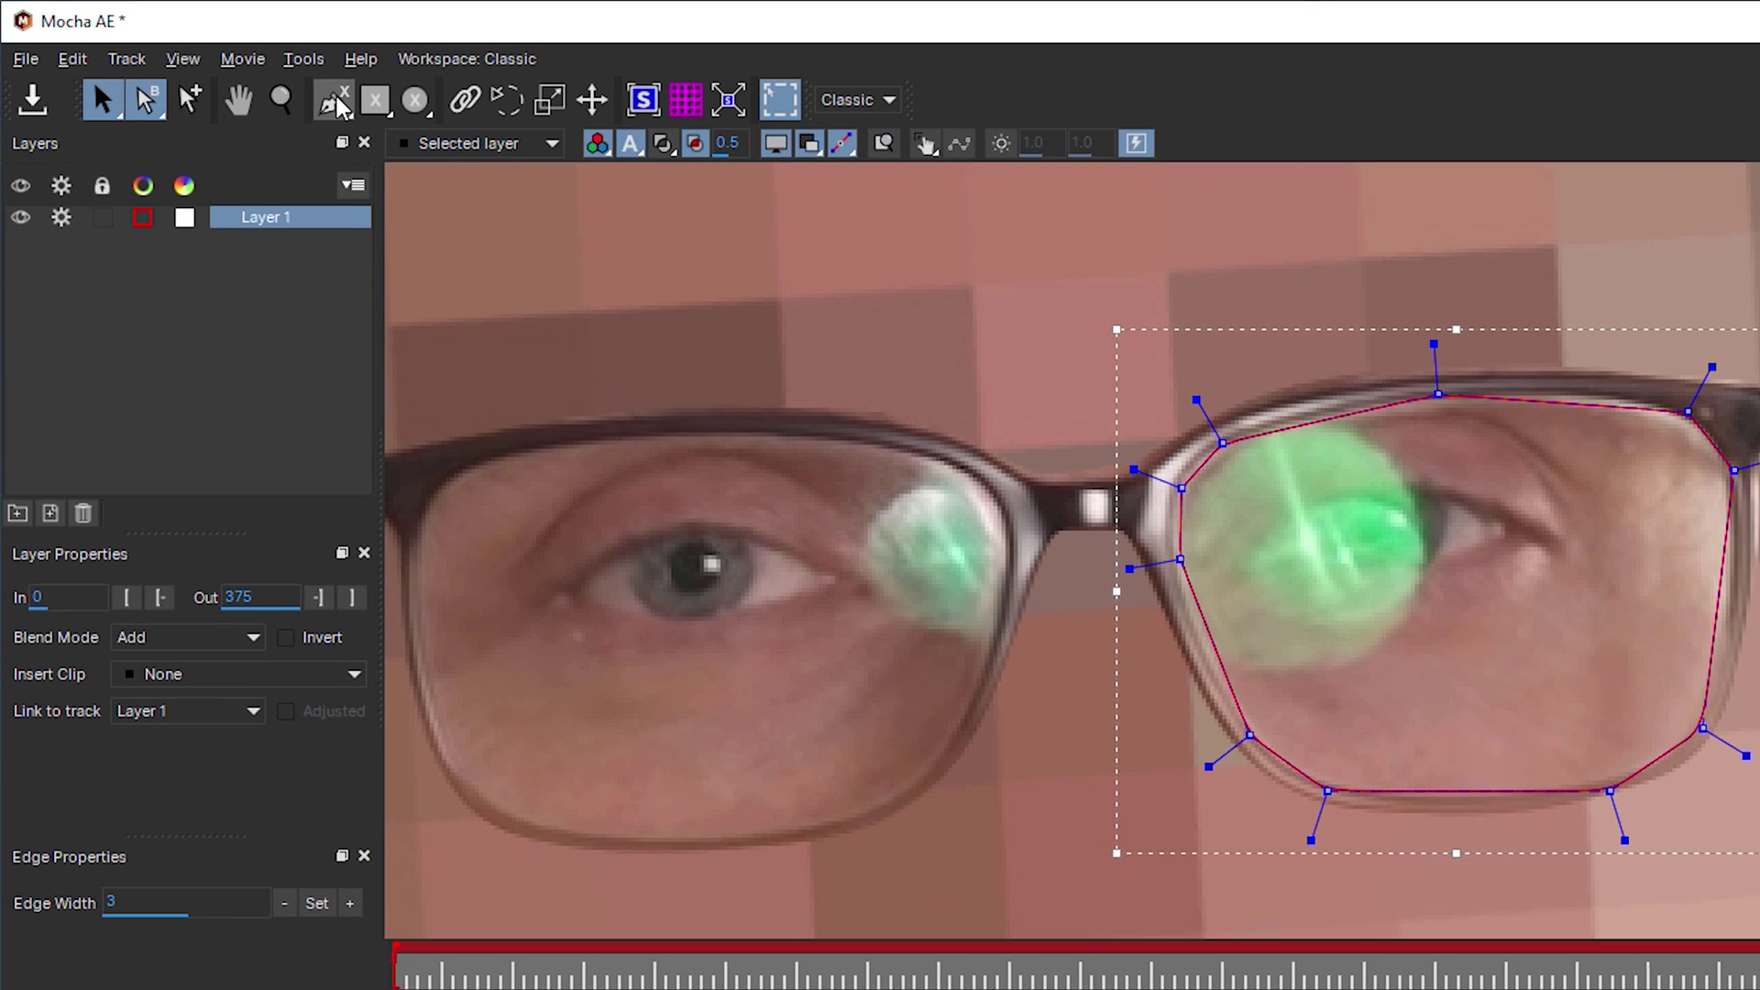
{"action": "left_click", "coordinate": [336, 103]}
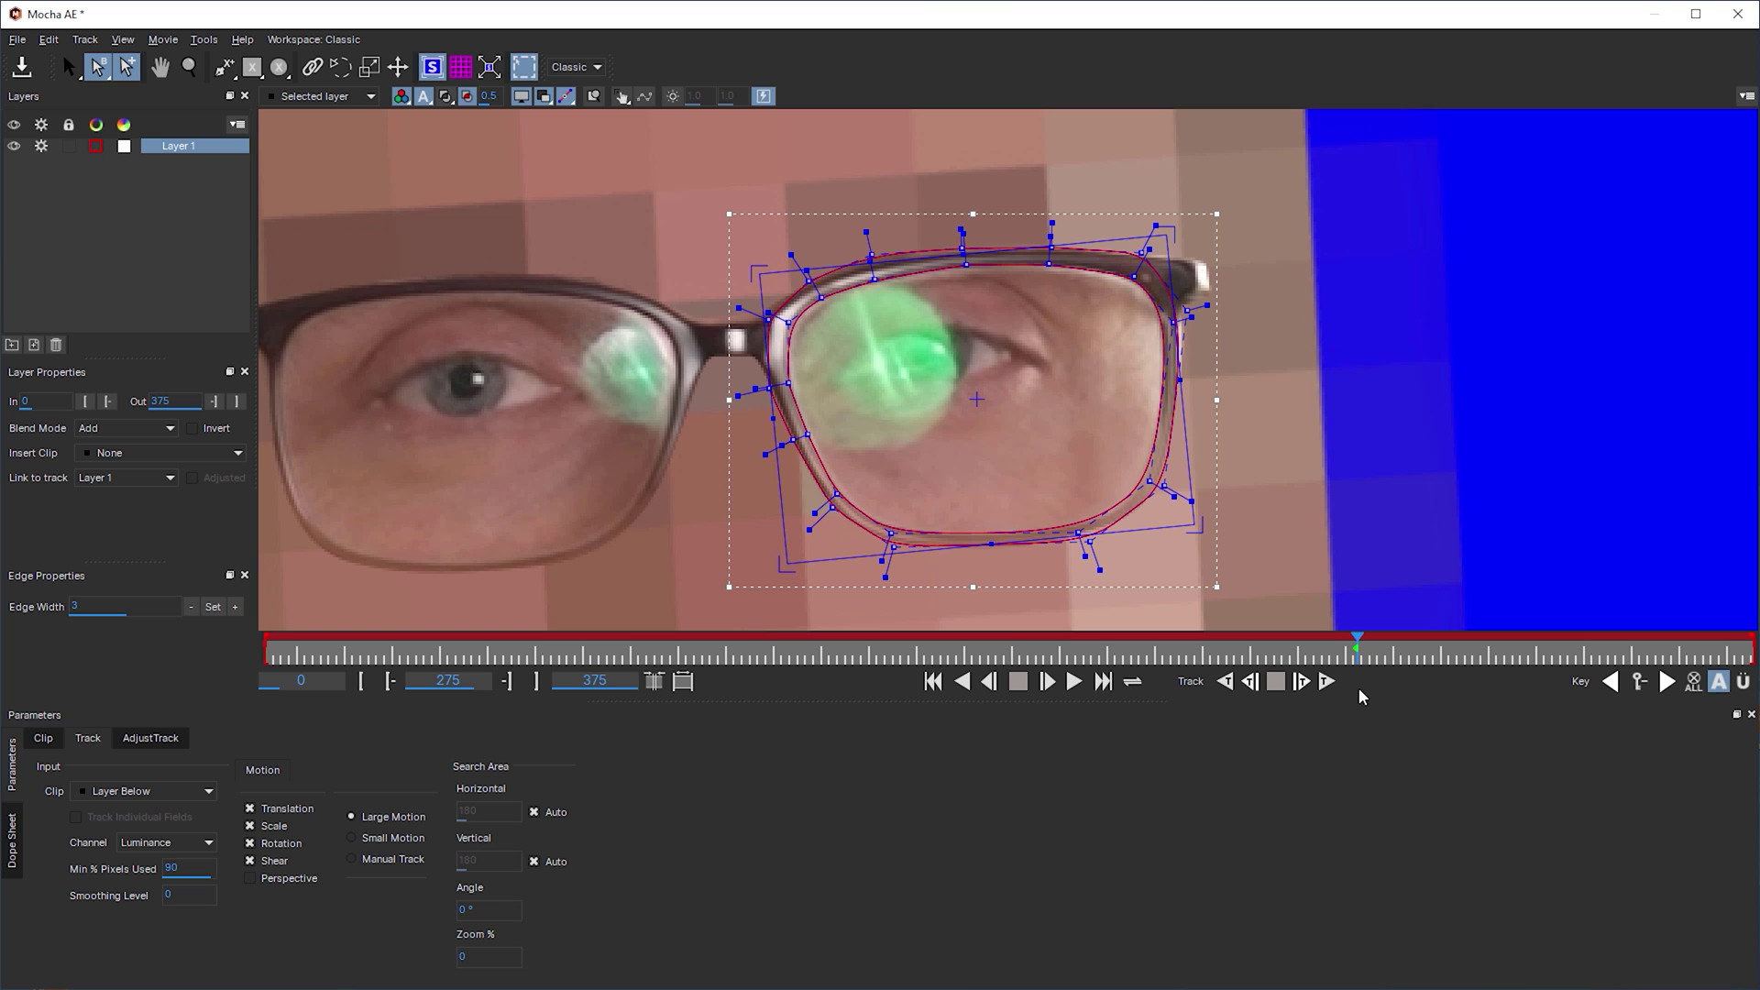
{"action": "left_click", "coordinate": [1326, 683]}
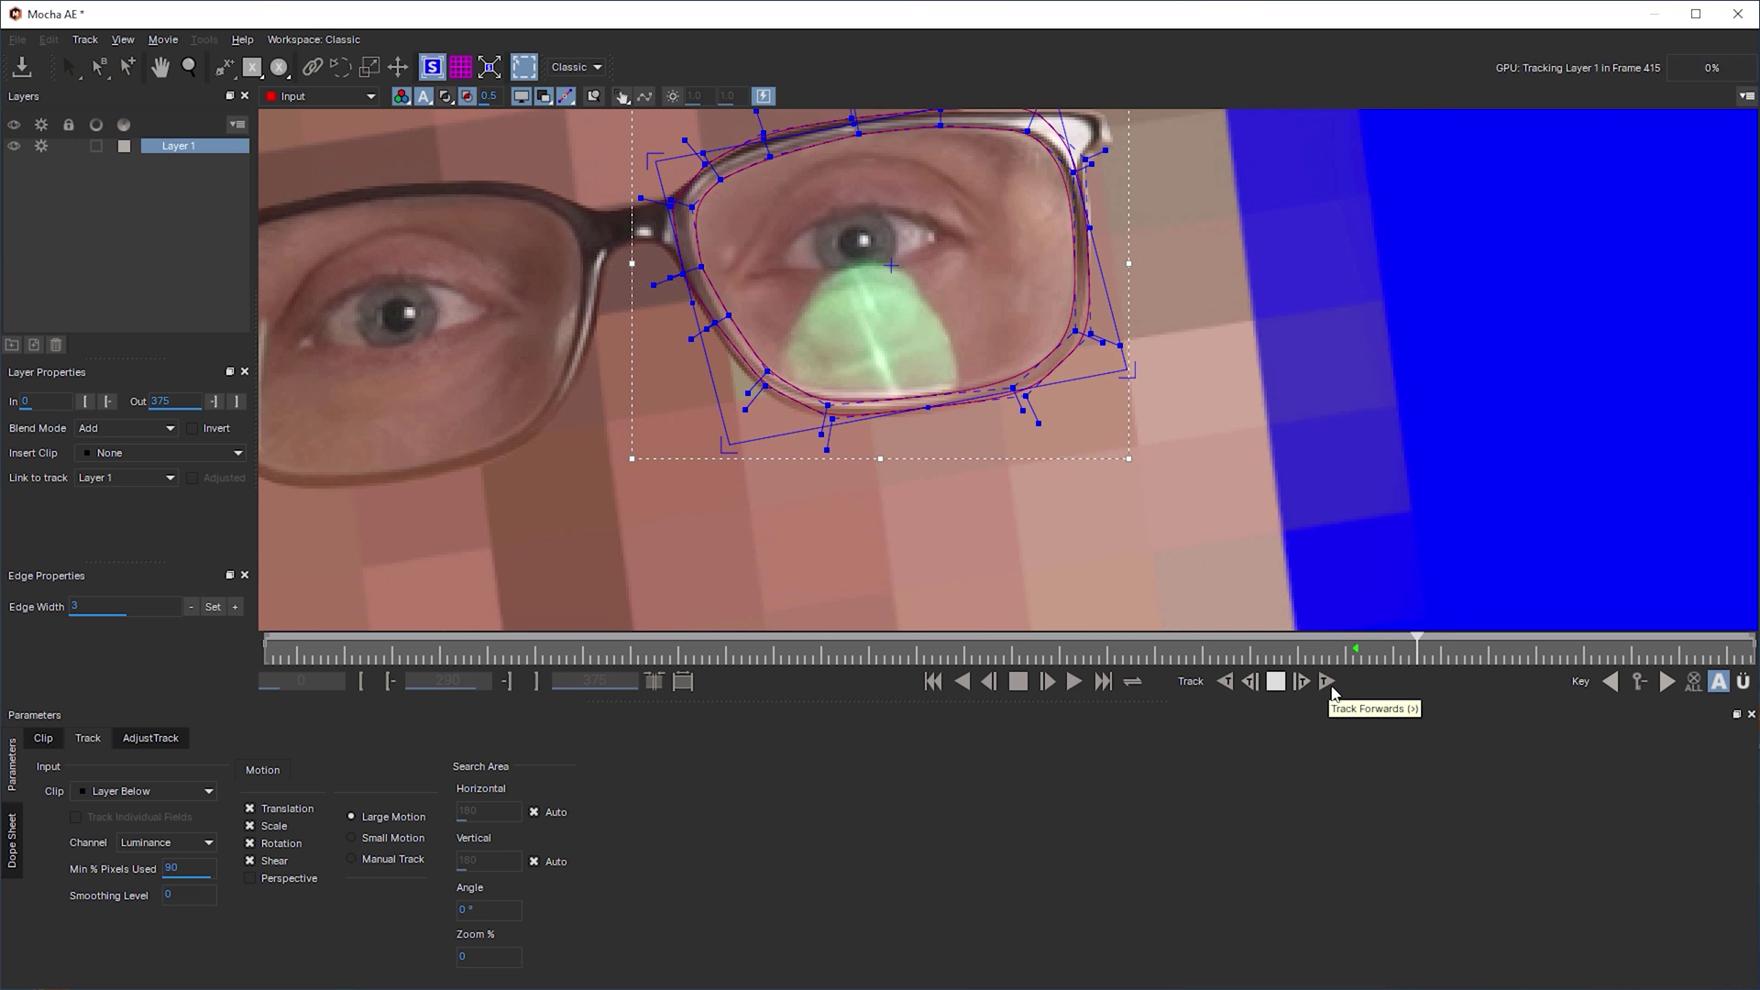
Refit the right-lens outline to the rim, then track it forward and backward toward the start.
{"action": "left_click", "coordinate": [1274, 683]}
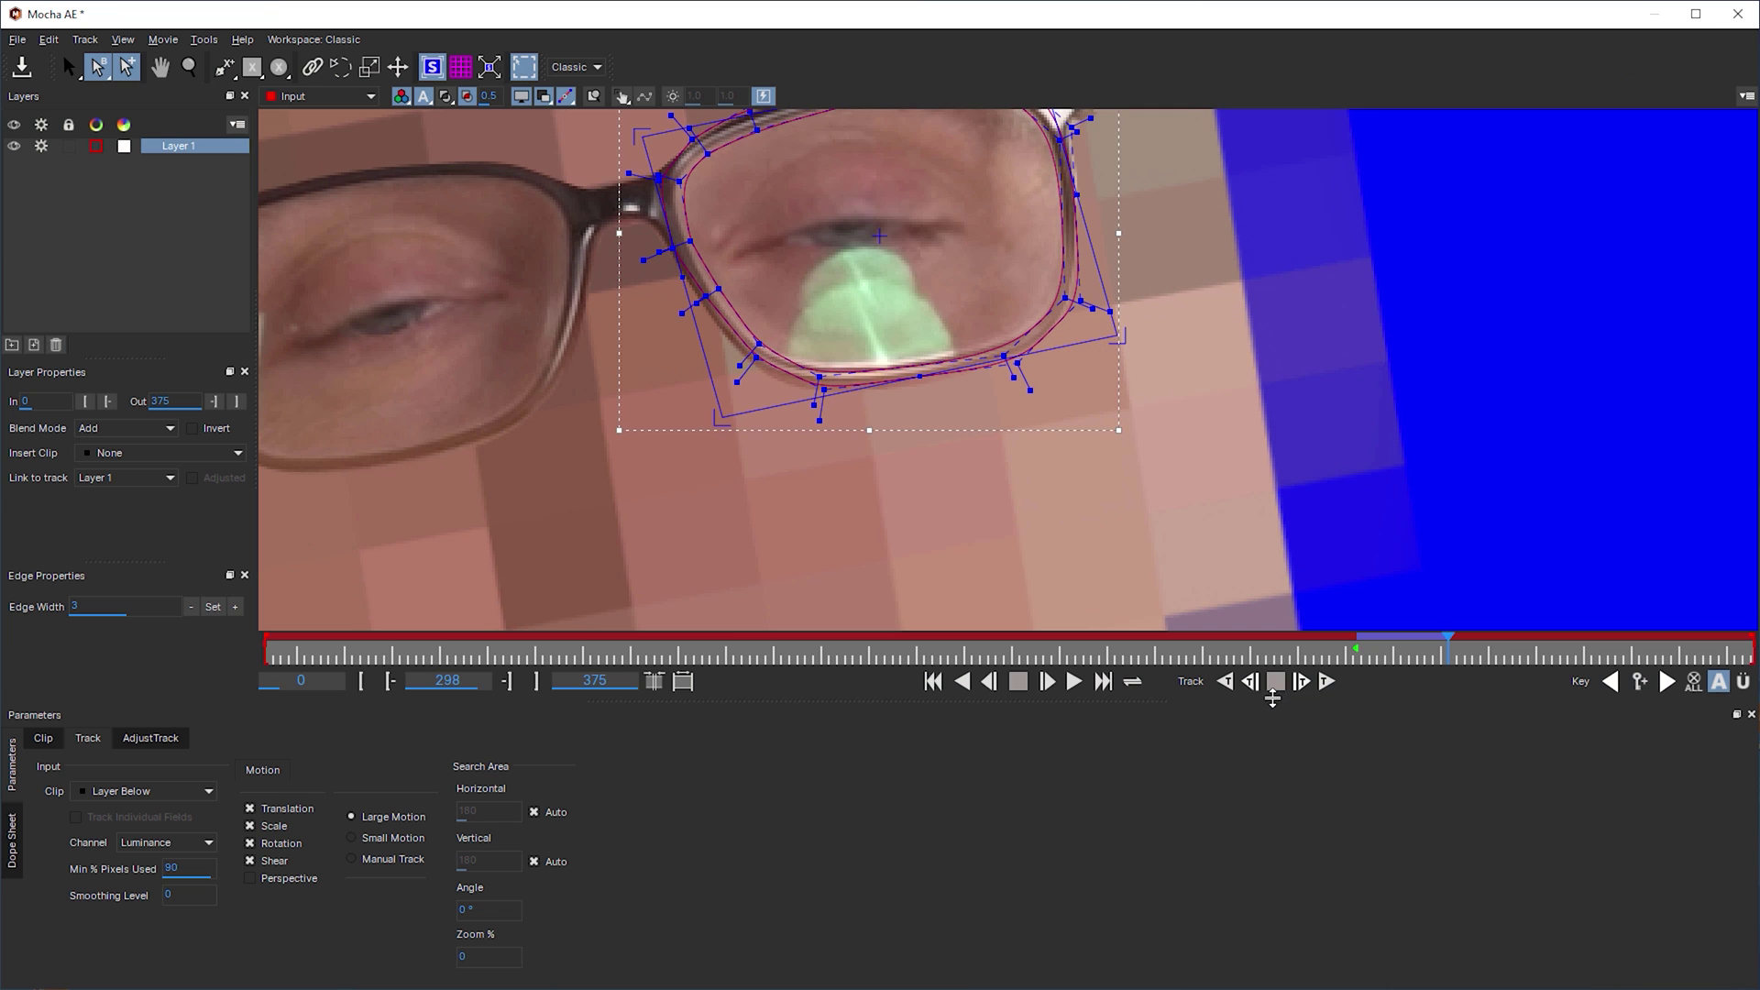
{"action": "left_click", "coordinate": [67, 66]}
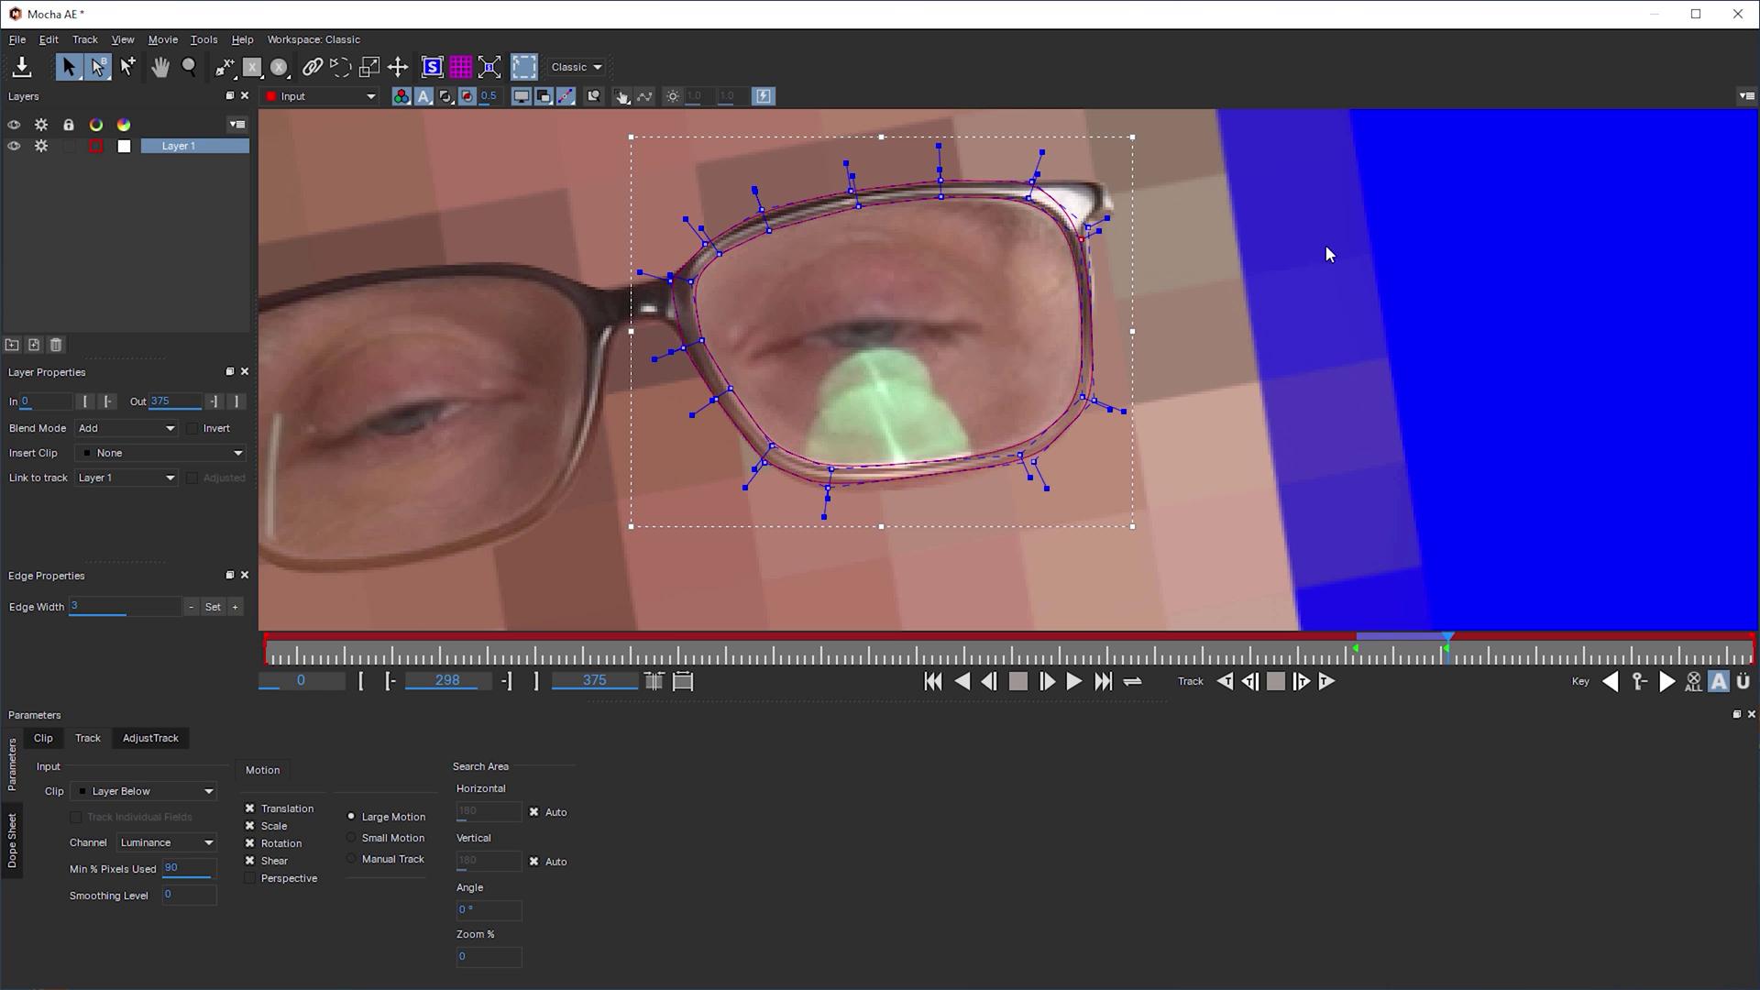
{"action": "left_click", "coordinate": [1327, 681]}
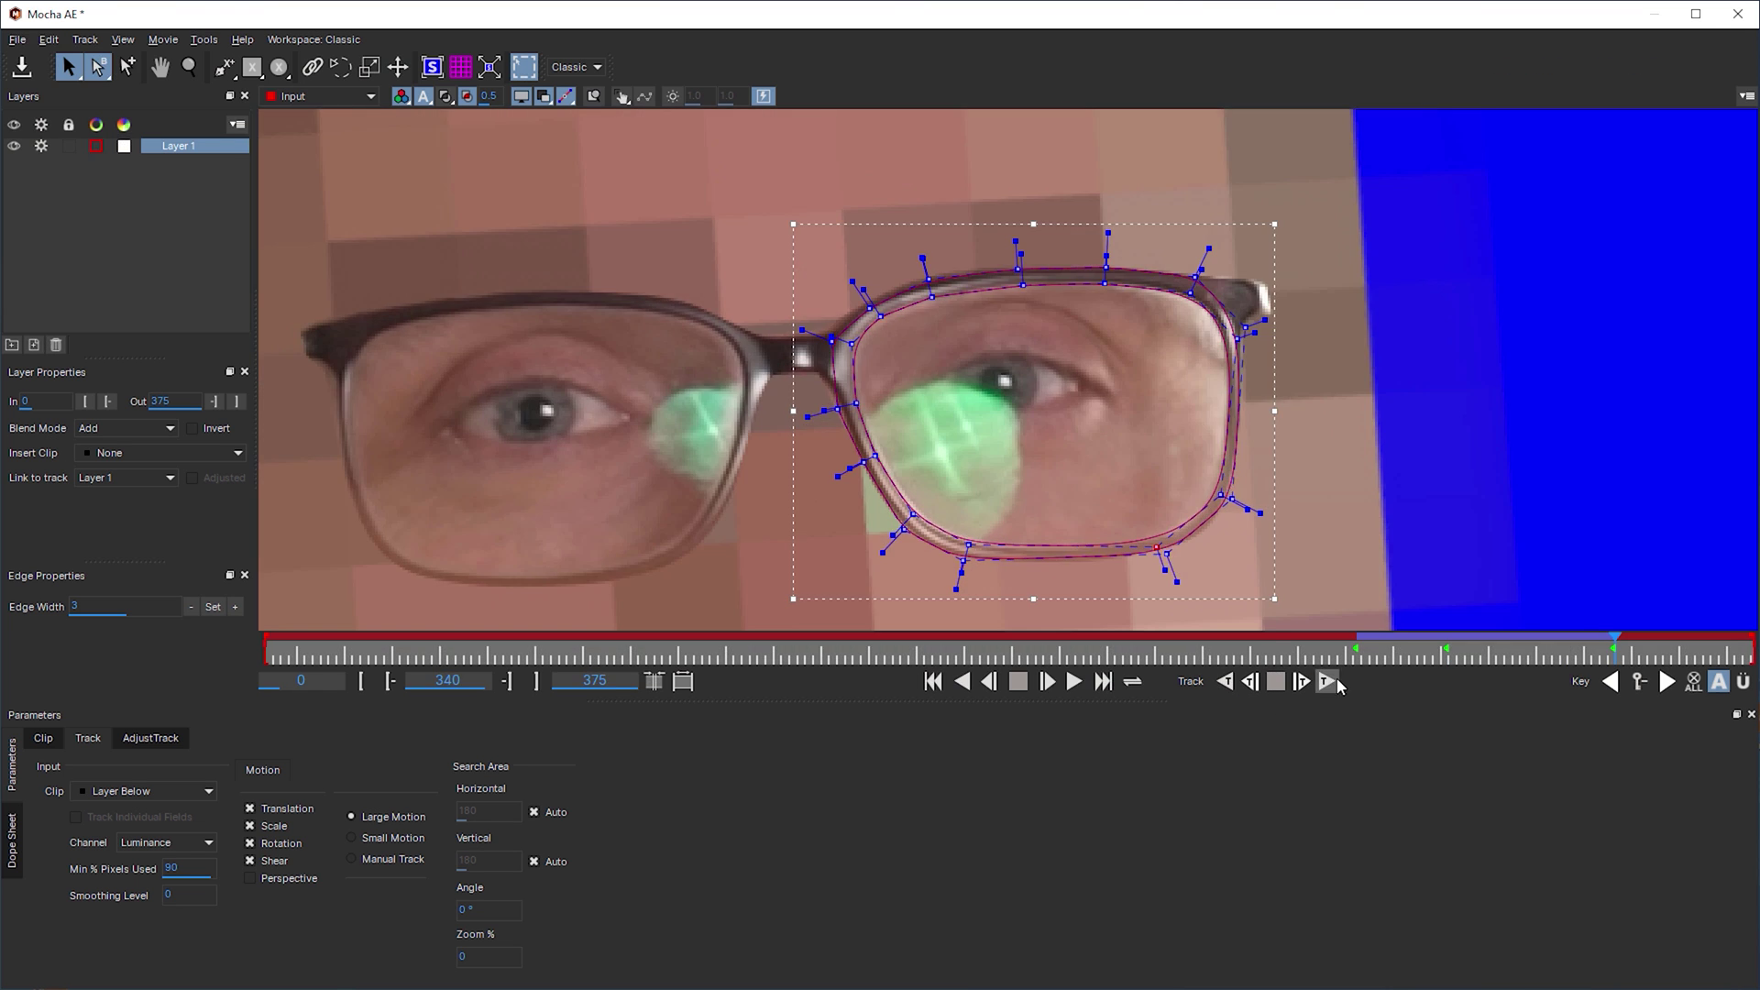
{"action": "left_click", "coordinate": [1226, 681]}
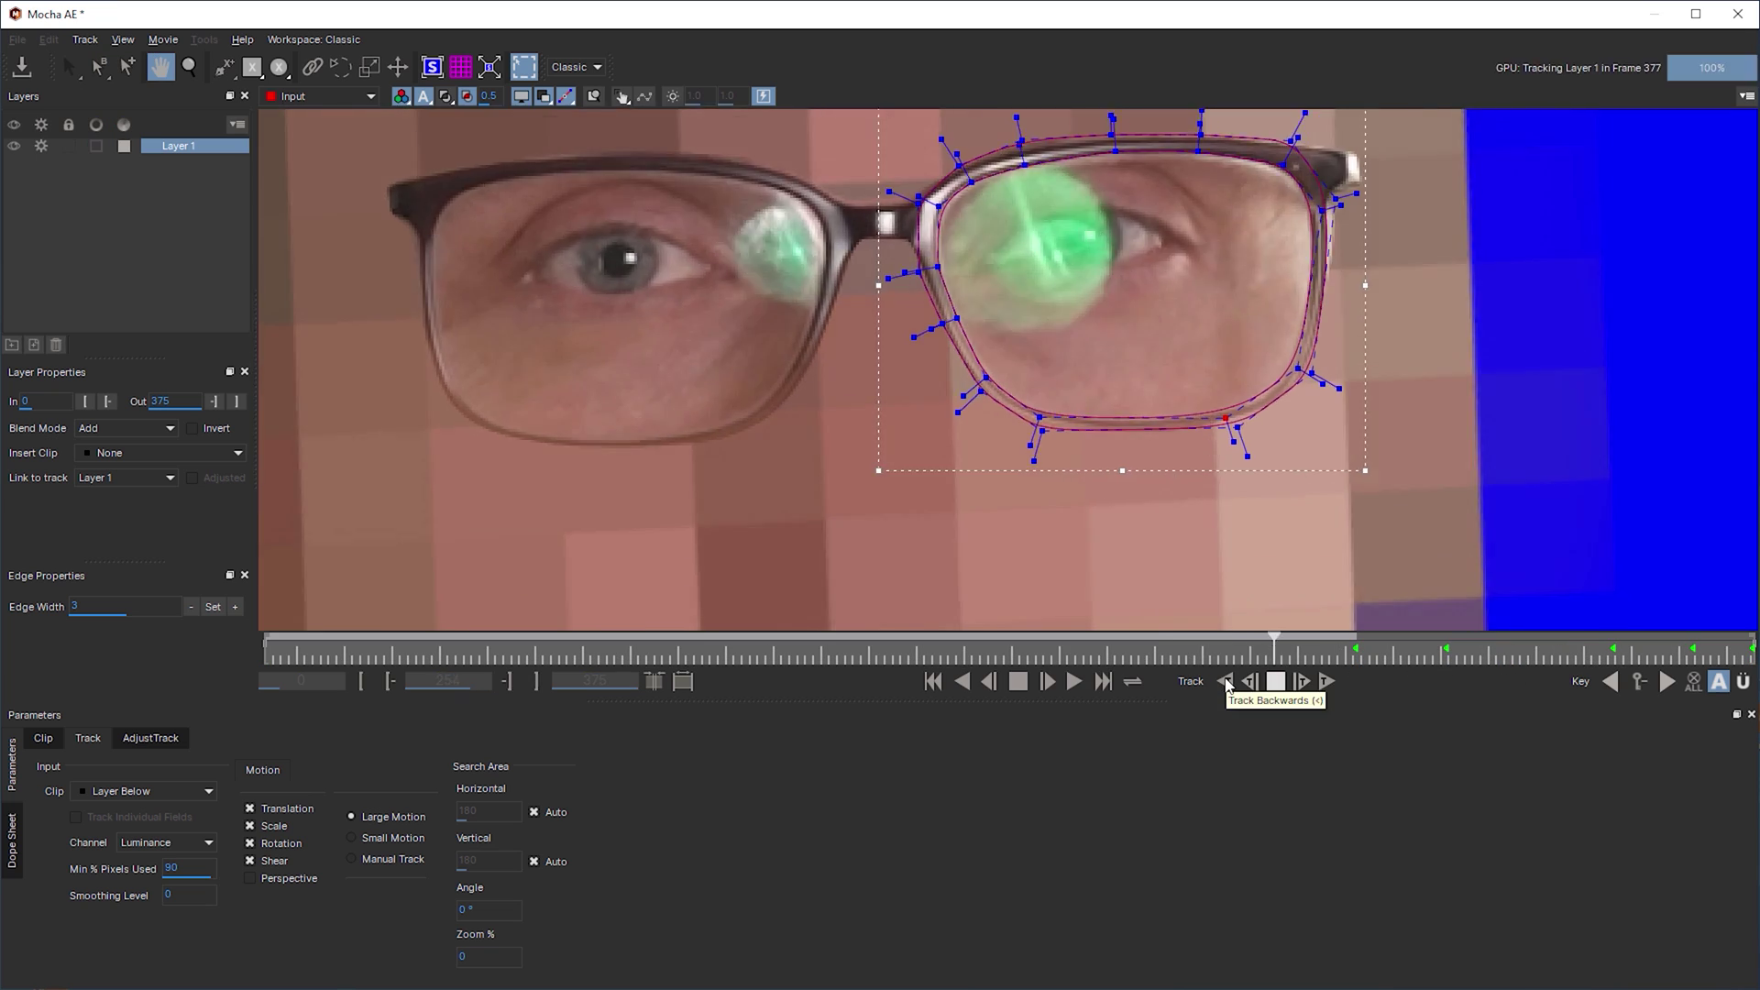
{"action": "left_click", "coordinate": [1270, 683]}
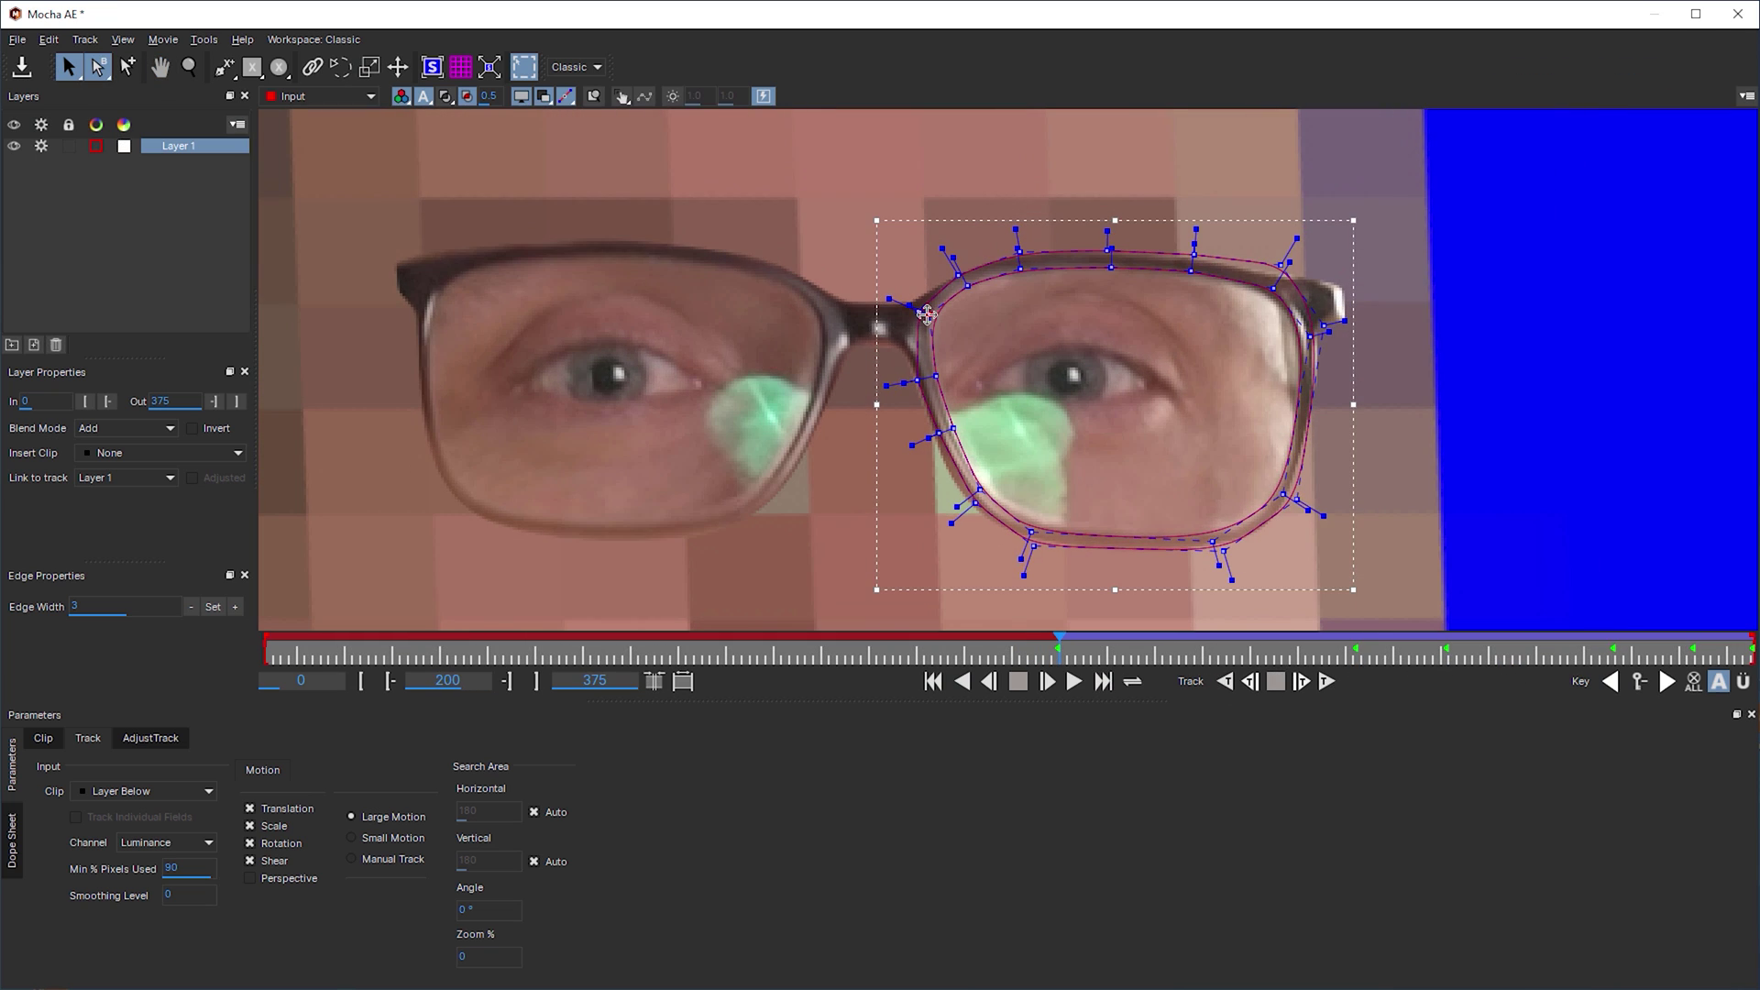
{"action": "left_click", "coordinate": [1224, 681]}
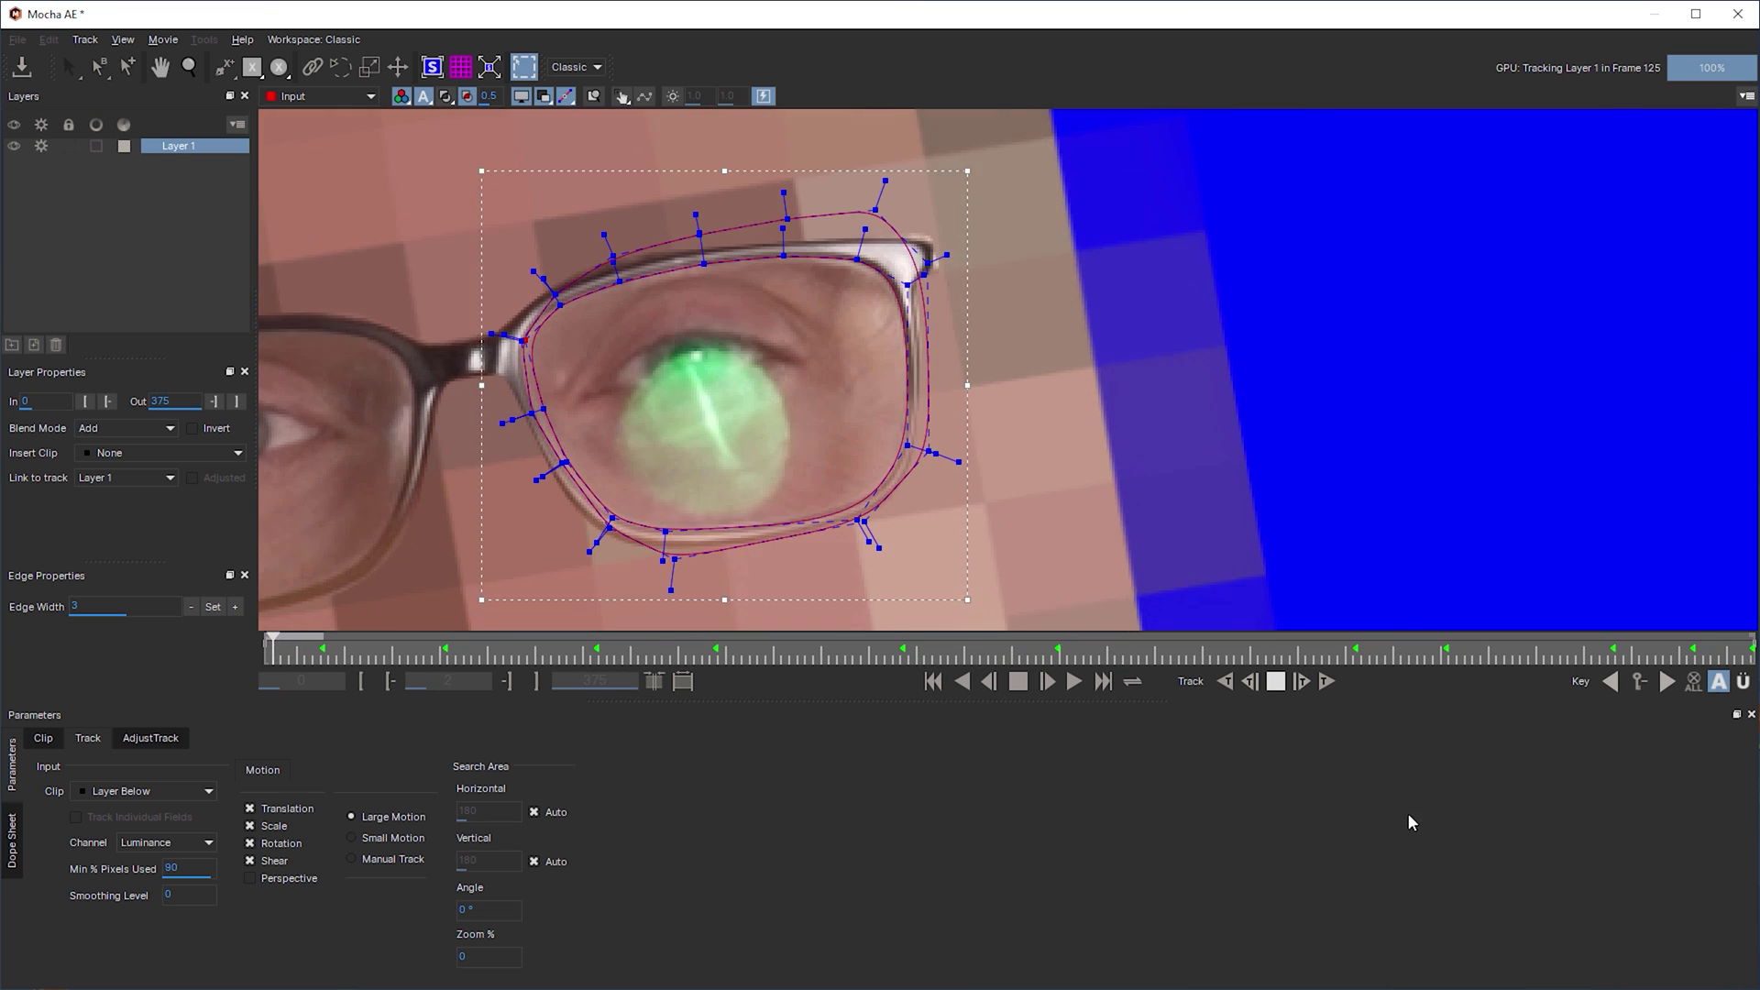
Return to frame 275, show the tracked planar surface around the lens, and fit the view.
{"action": "key", "text": "x"}
{"action": "left_click_drag", "start_coordinate": [395, 646], "coordinate": [1356, 647]}
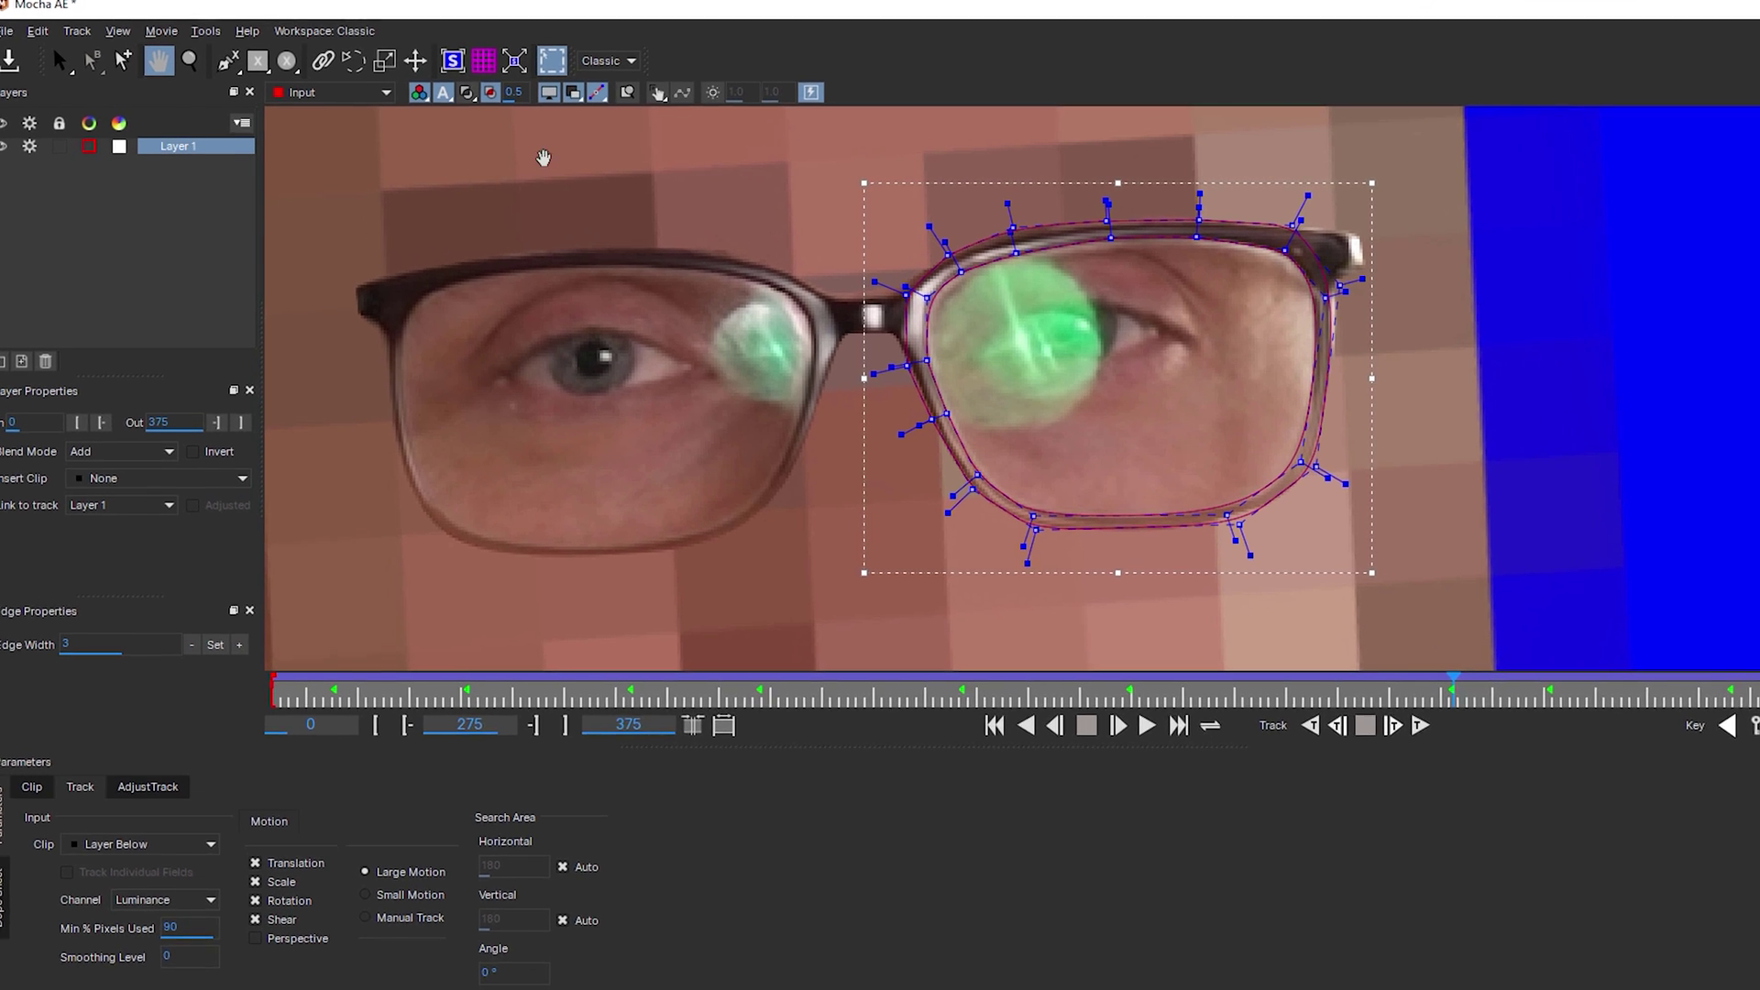
{"action": "left_click", "coordinate": [433, 68]}
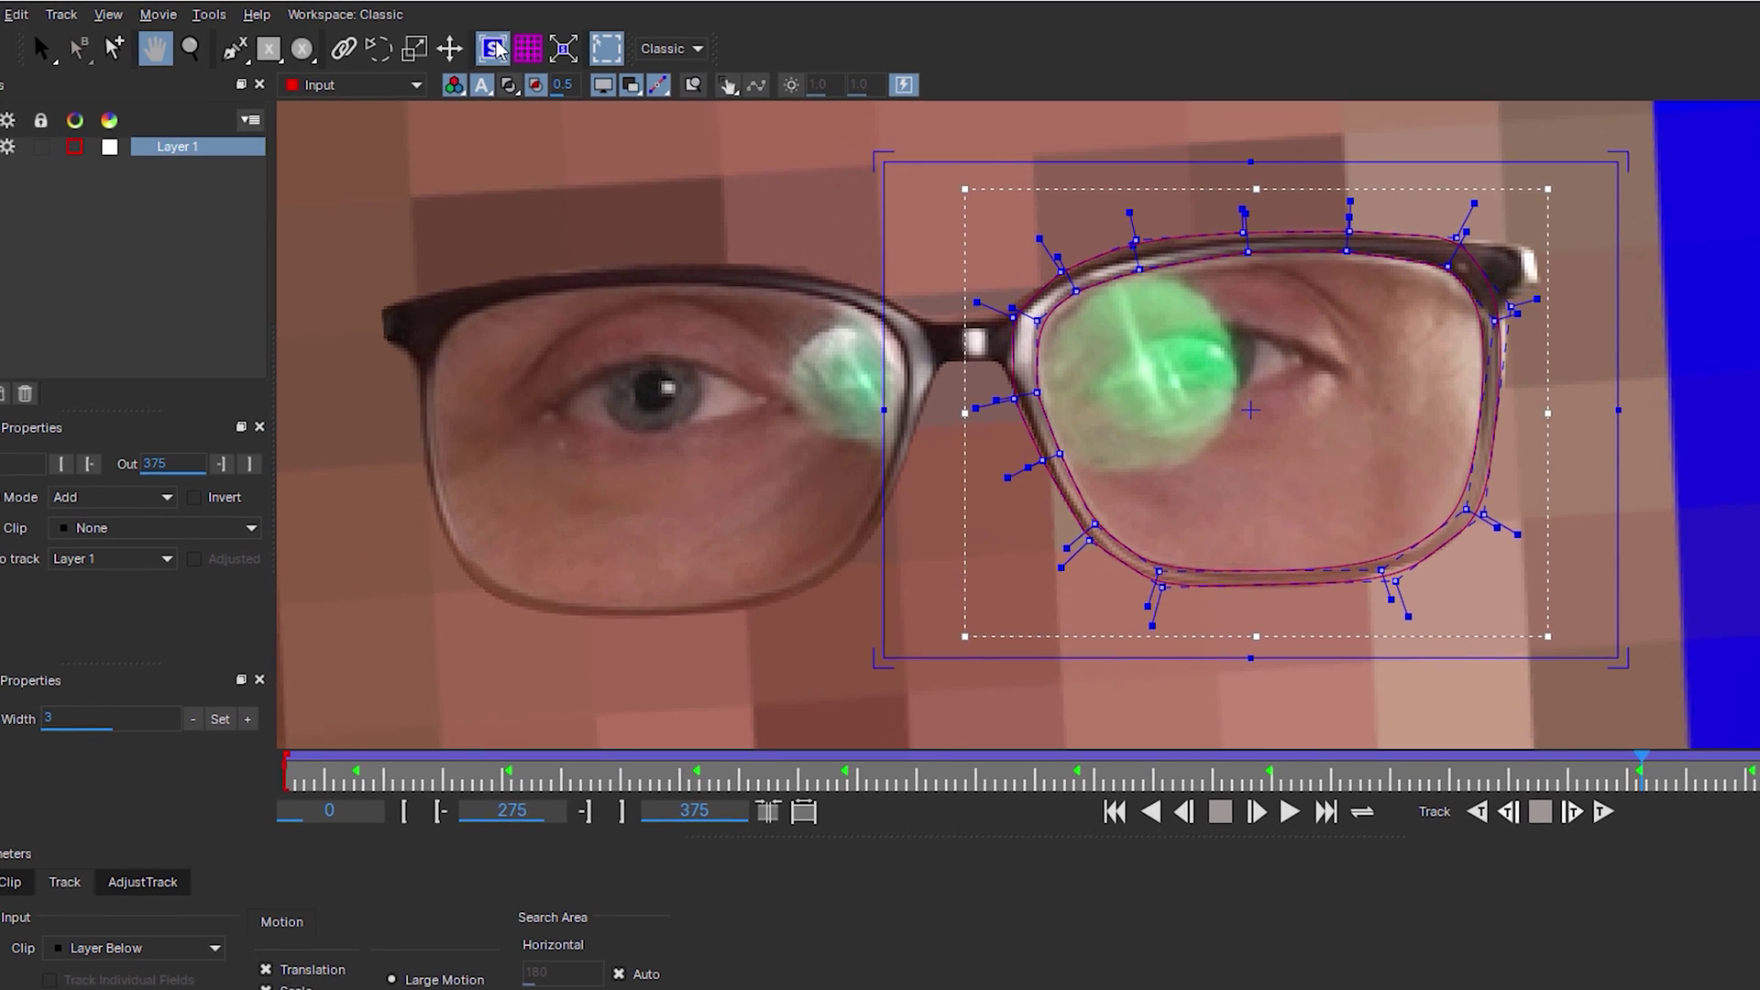
{"action": "key", "text": "f"}
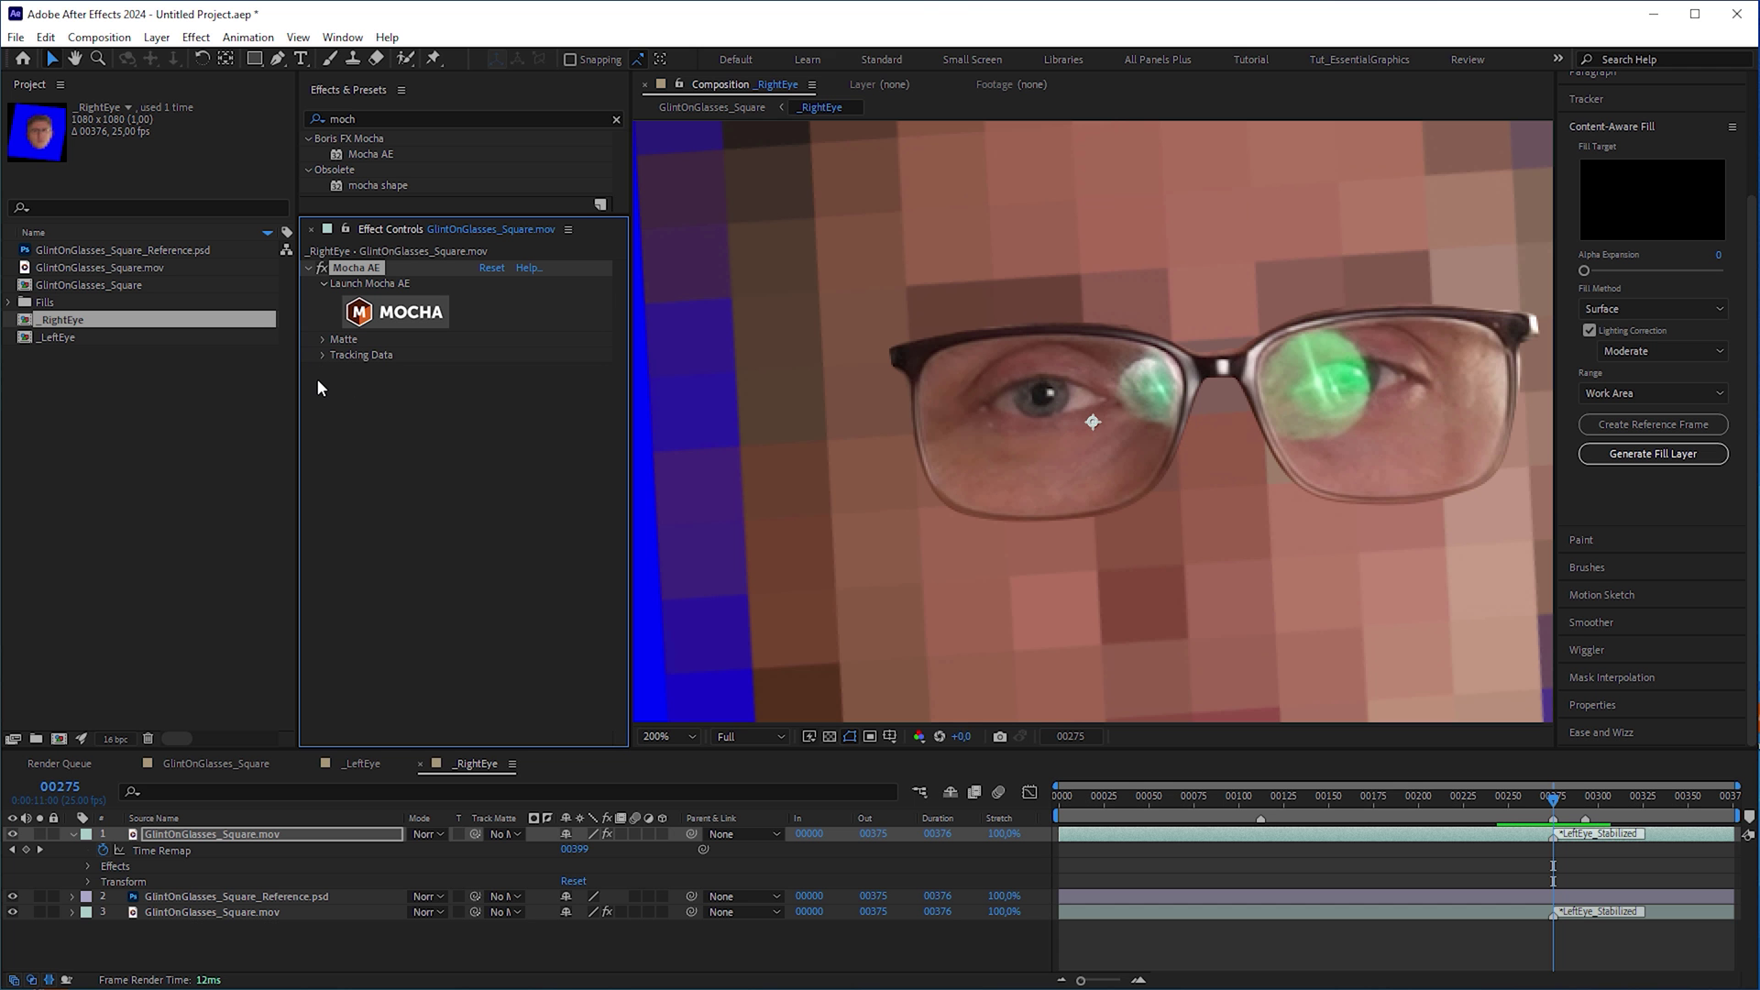
Create track data from the Mocha lens layer and confirm the layer settings.
{"action": "left_click", "coordinate": [322, 355]}
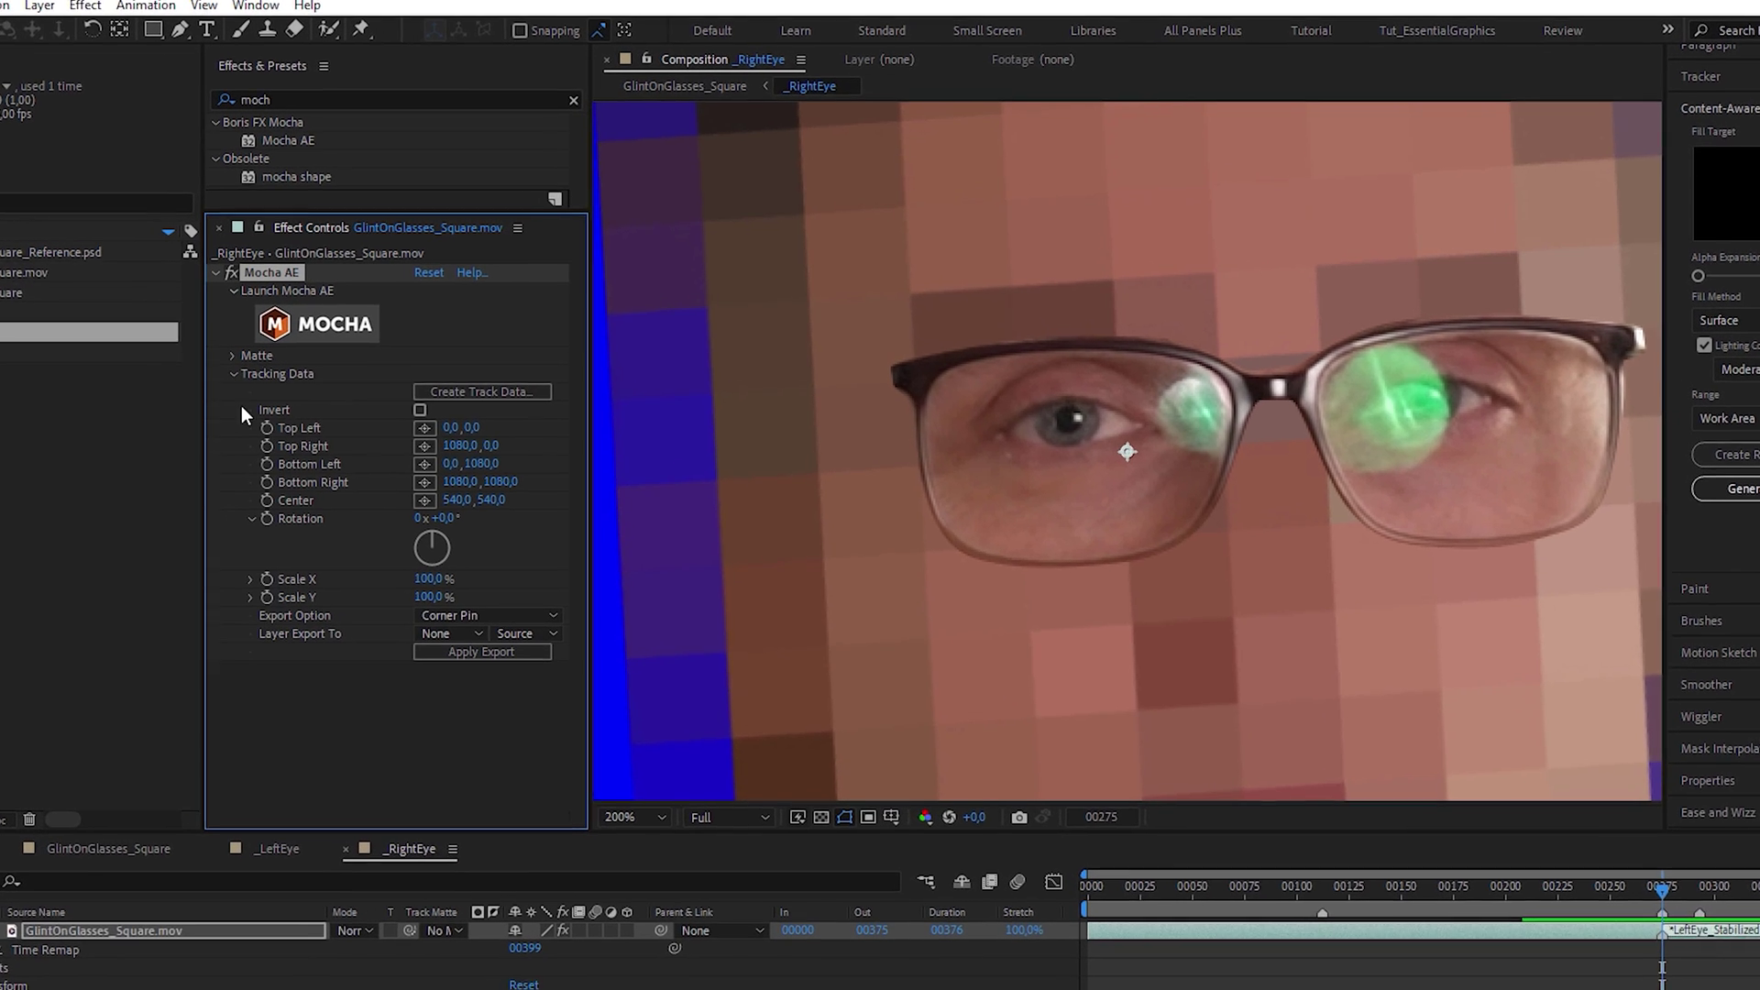
{"action": "left_click", "coordinate": [489, 391]}
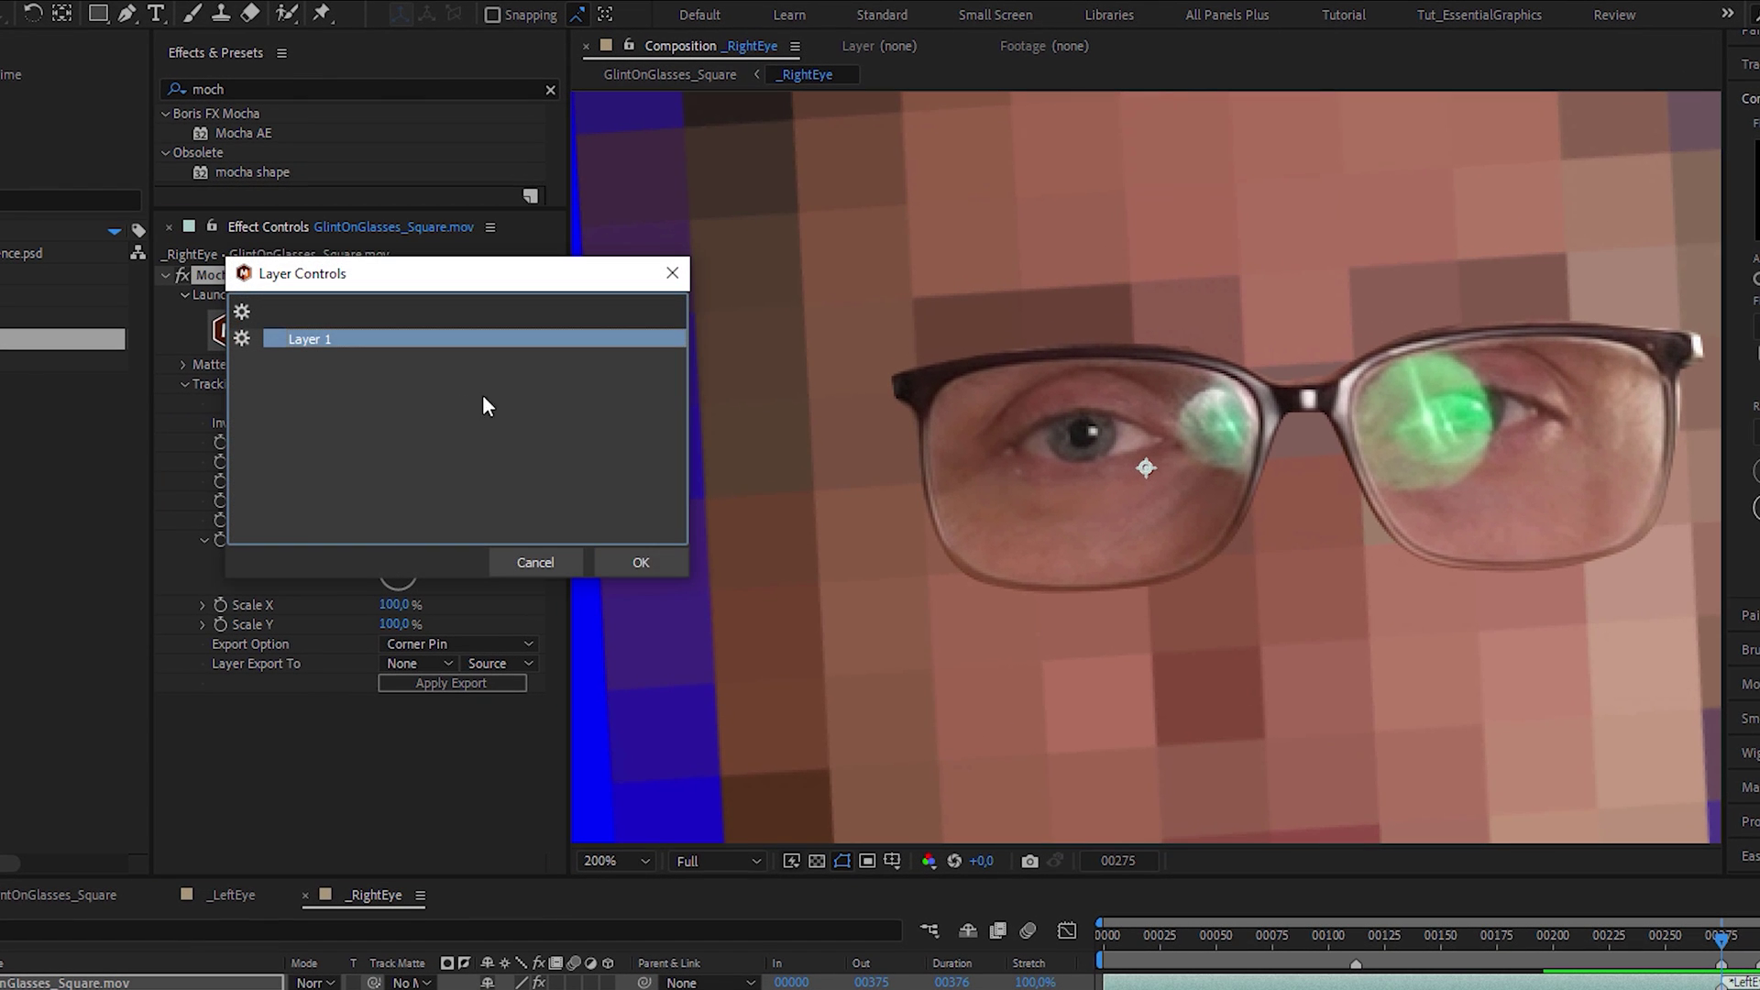
{"action": "left_click", "coordinate": [652, 563]}
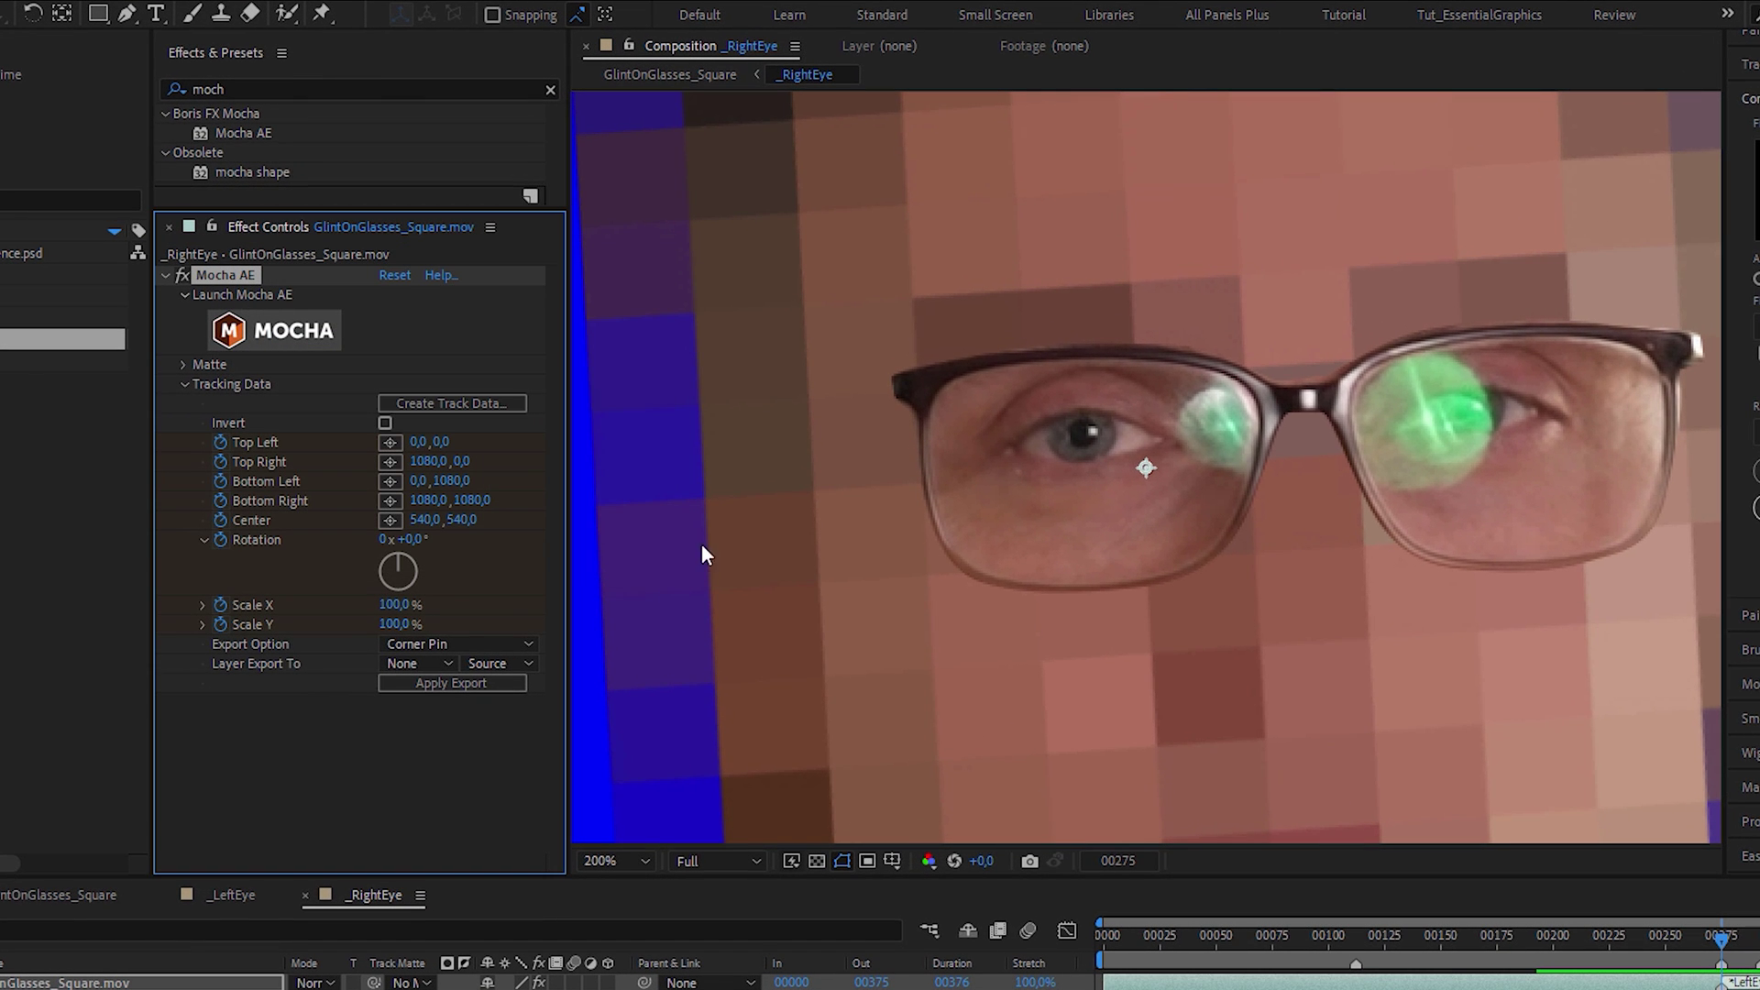
Rerun the 'cc power p' effects search to list CC Power Pin.
{"action": "left_click", "coordinate": [245, 85]}
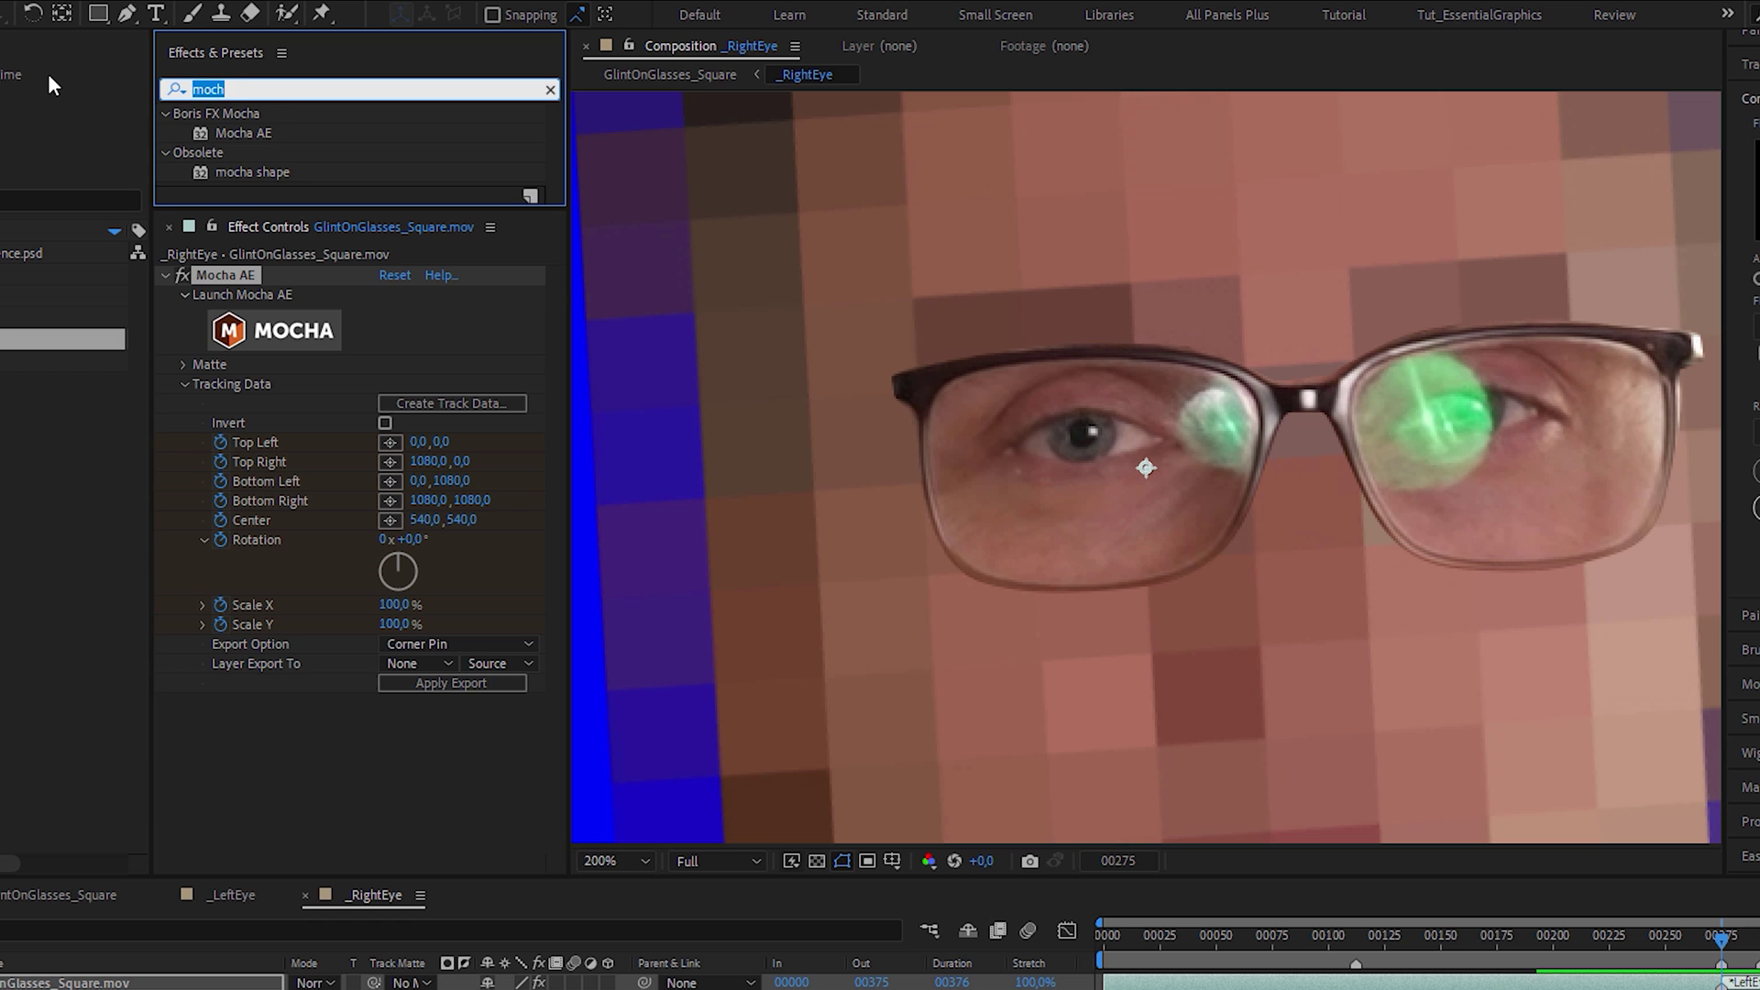
{"action": "key", "text": "BackSpace"}
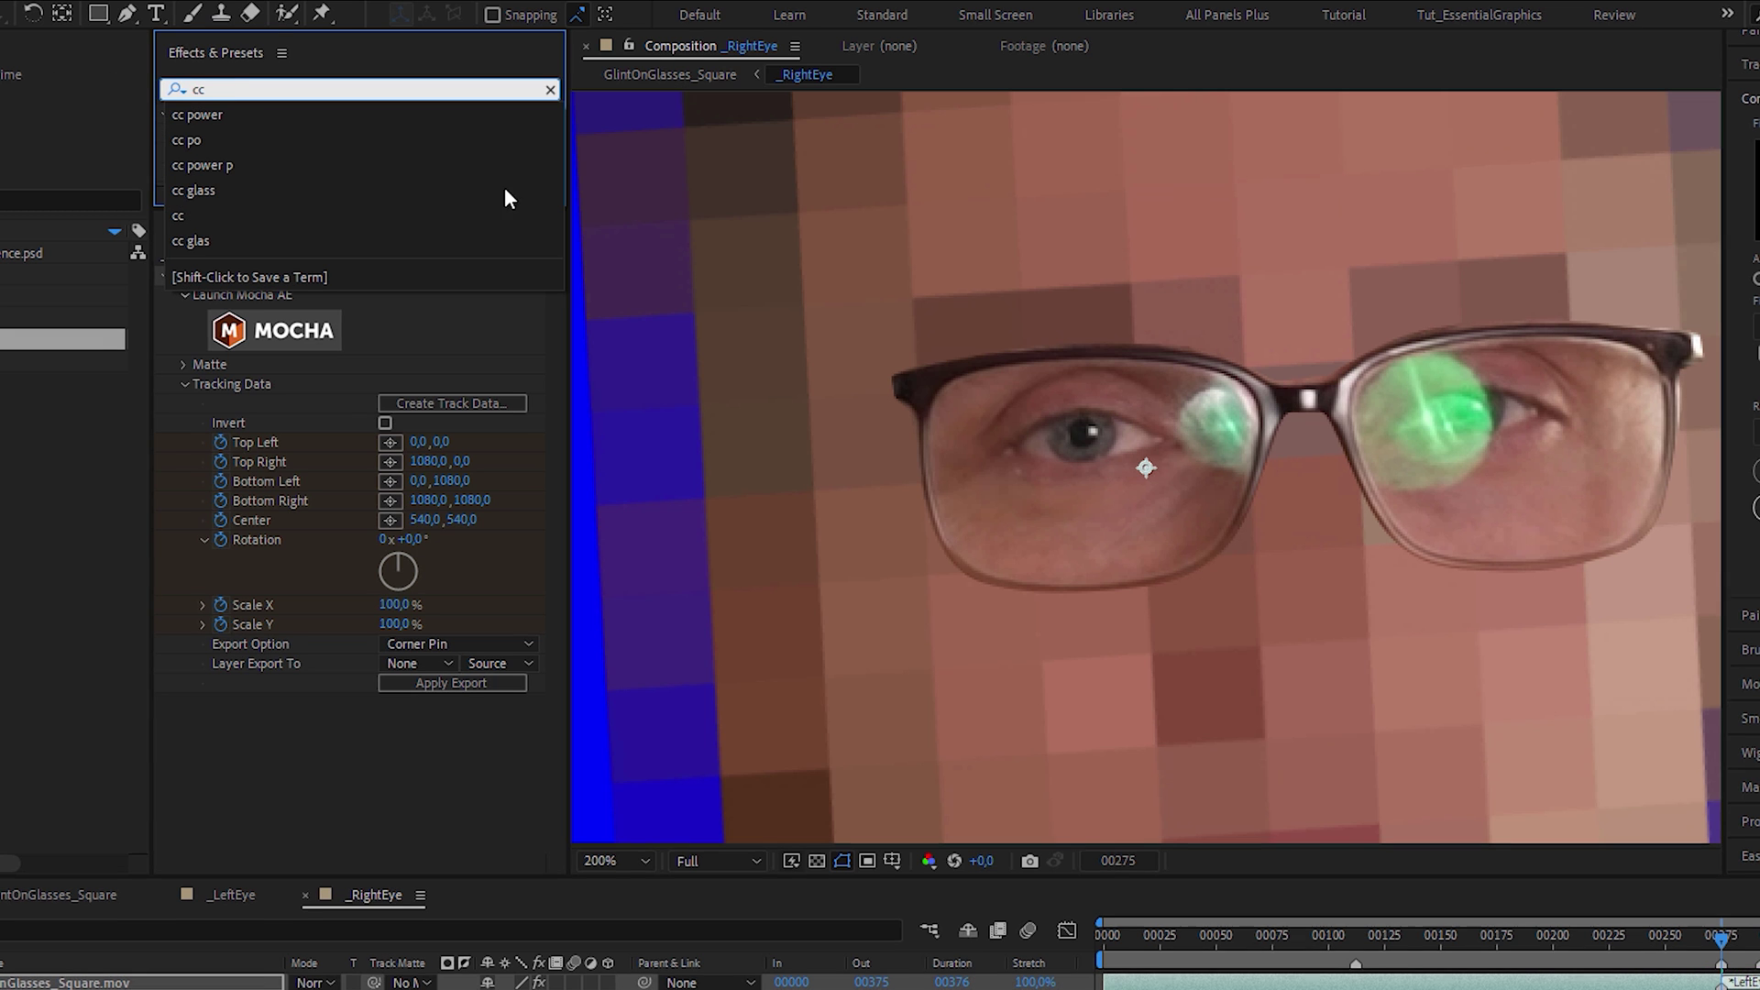
{"action": "left_click", "coordinate": [209, 165]}
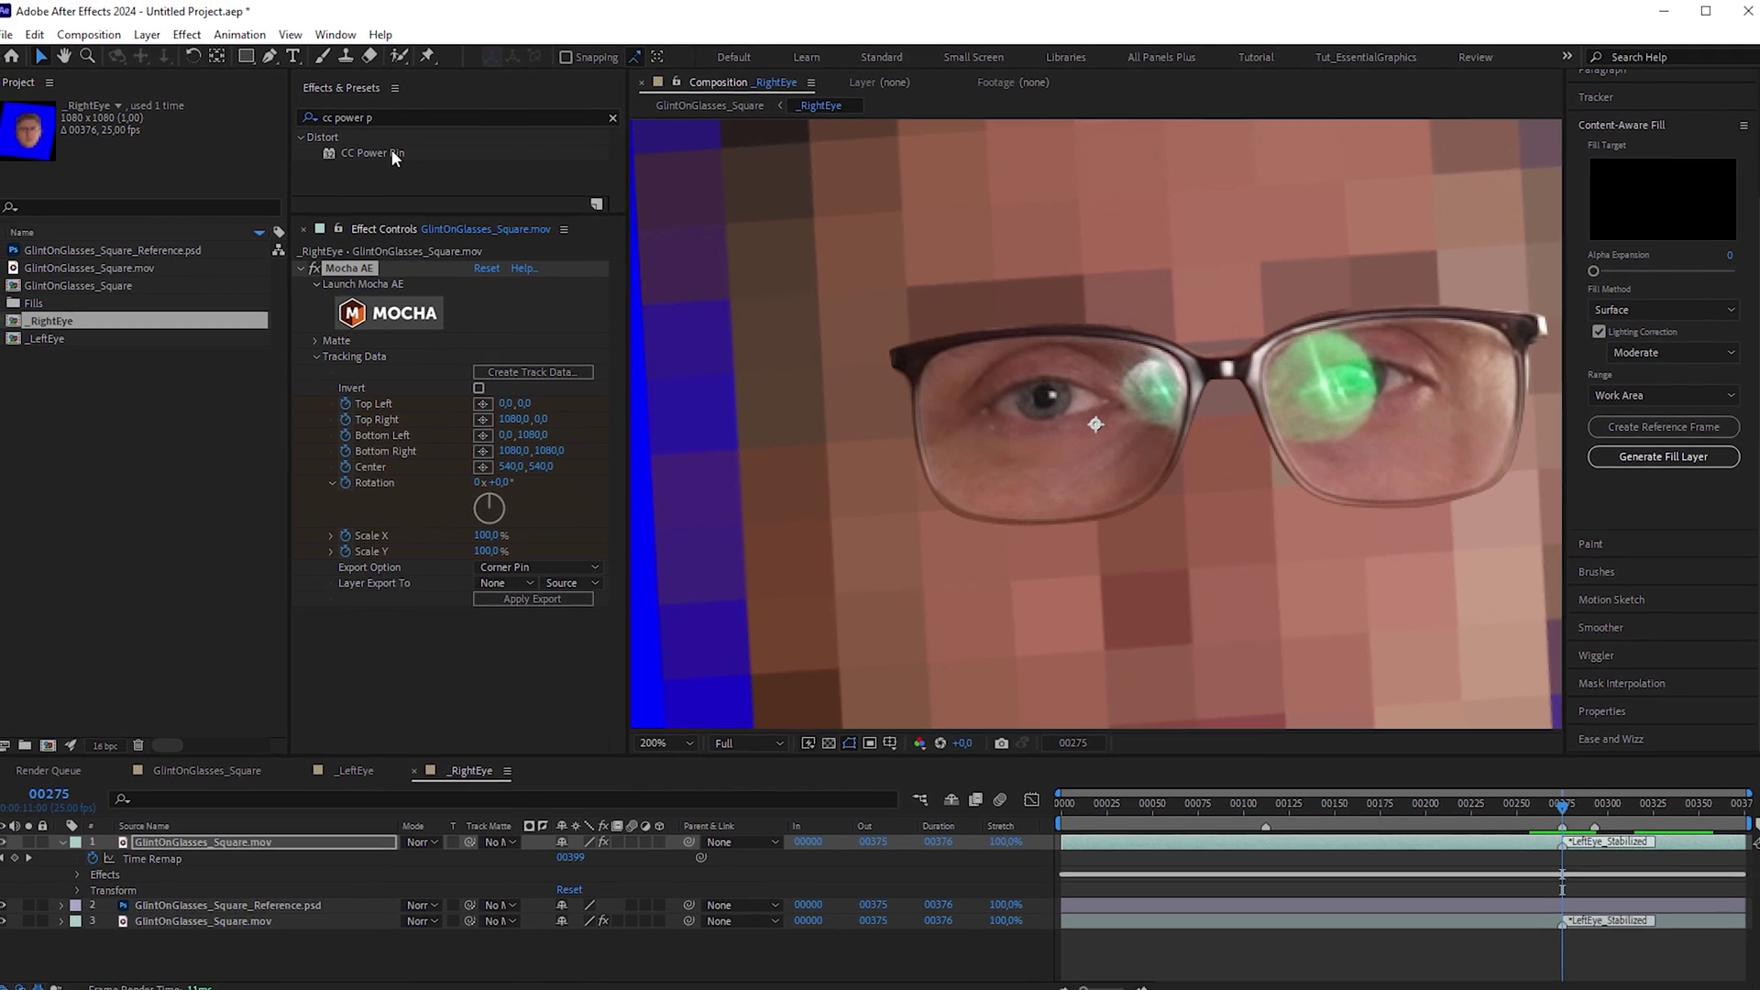
Apply CC Power Pin to the footage layer and expand its properties.
{"action": "left_click_drag", "start_coordinate": [392, 156], "coordinate": [138, 895]}
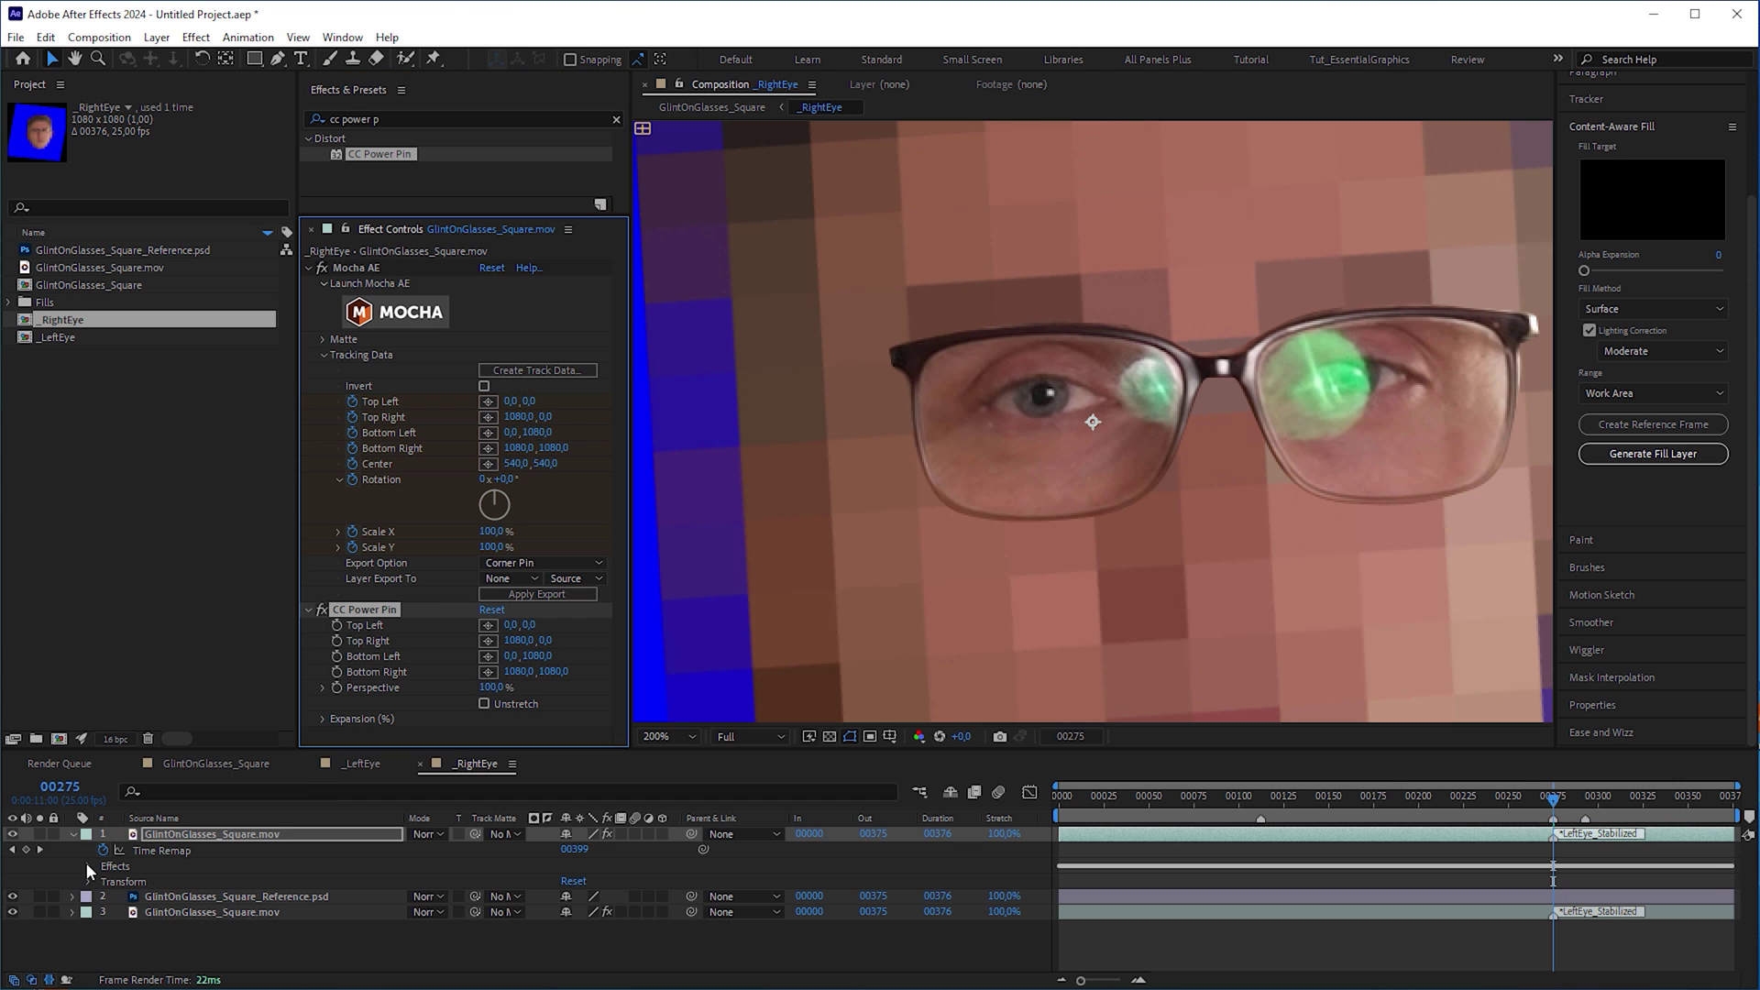
{"action": "left_click", "coordinate": [88, 866]}
{"action": "left_click", "coordinate": [103, 896]}
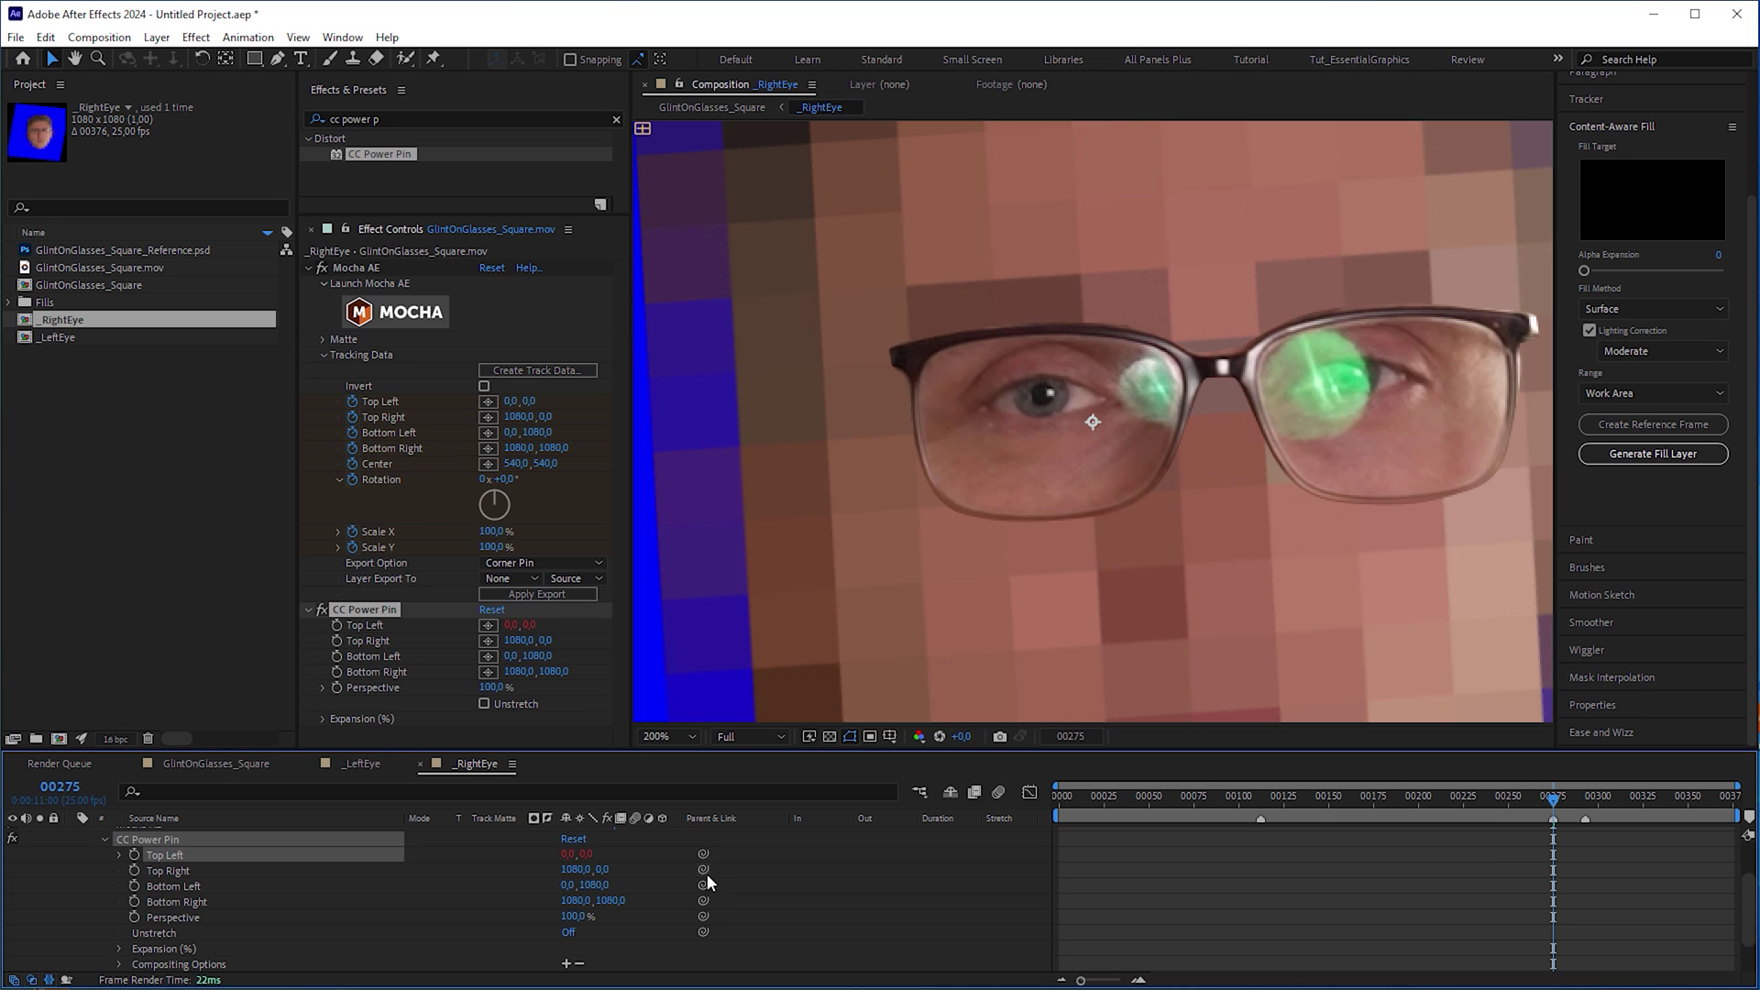
Link the CC Power Pin corners to Mocha's tracking data, enable Invert, and scrub to check.
{"action": "left_click_drag", "start_coordinate": [703, 869], "coordinate": [434, 519]}
{"action": "left_click_drag", "start_coordinate": [407, 423], "coordinate": [407, 420]}
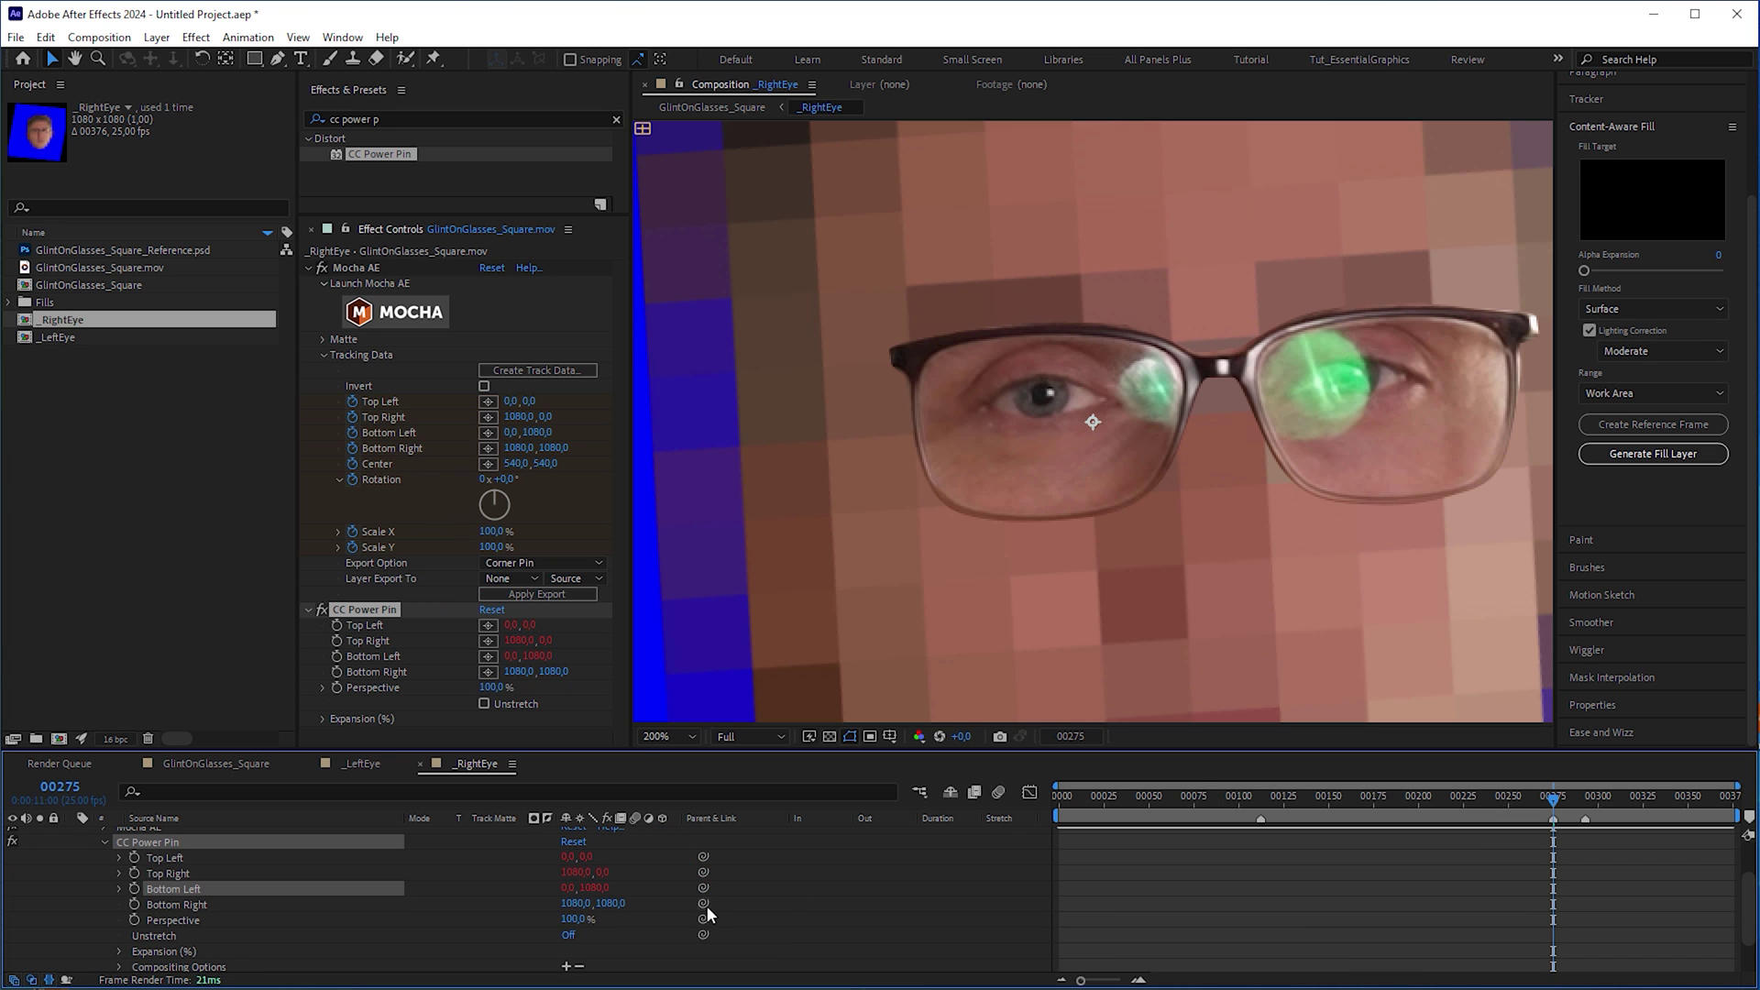
{"action": "left_click_drag", "start_coordinate": [705, 902], "coordinate": [397, 449]}
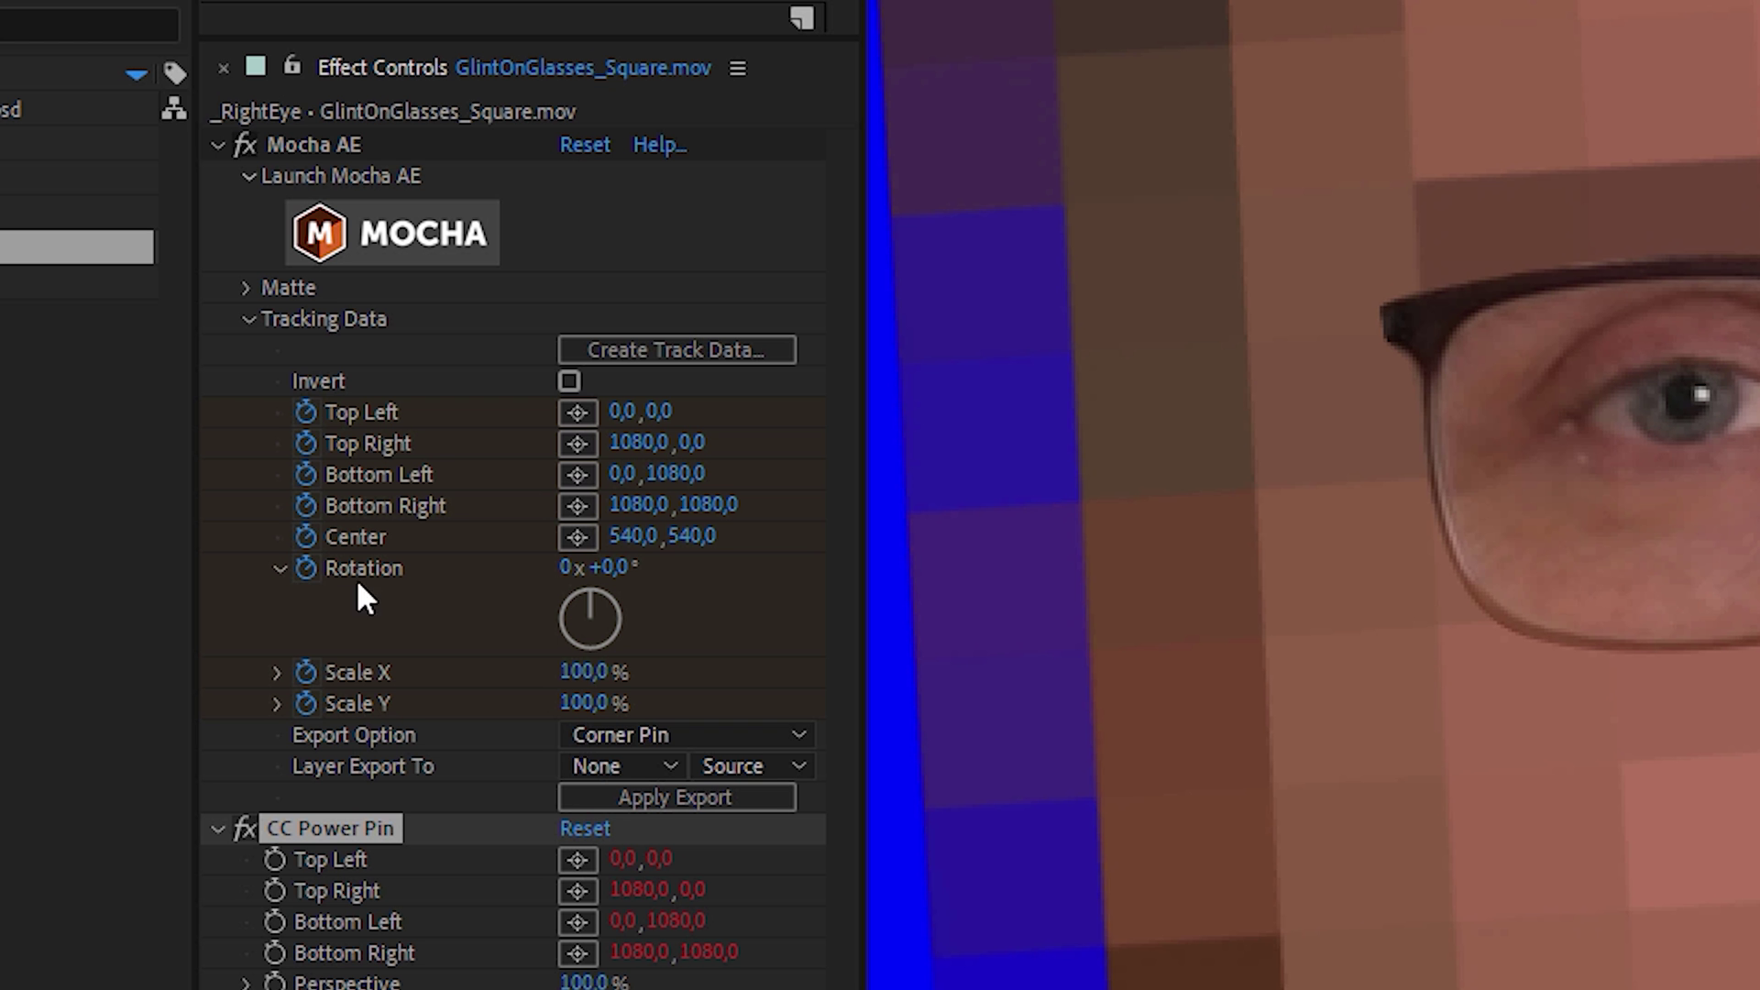
{"action": "left_click", "coordinate": [570, 379]}
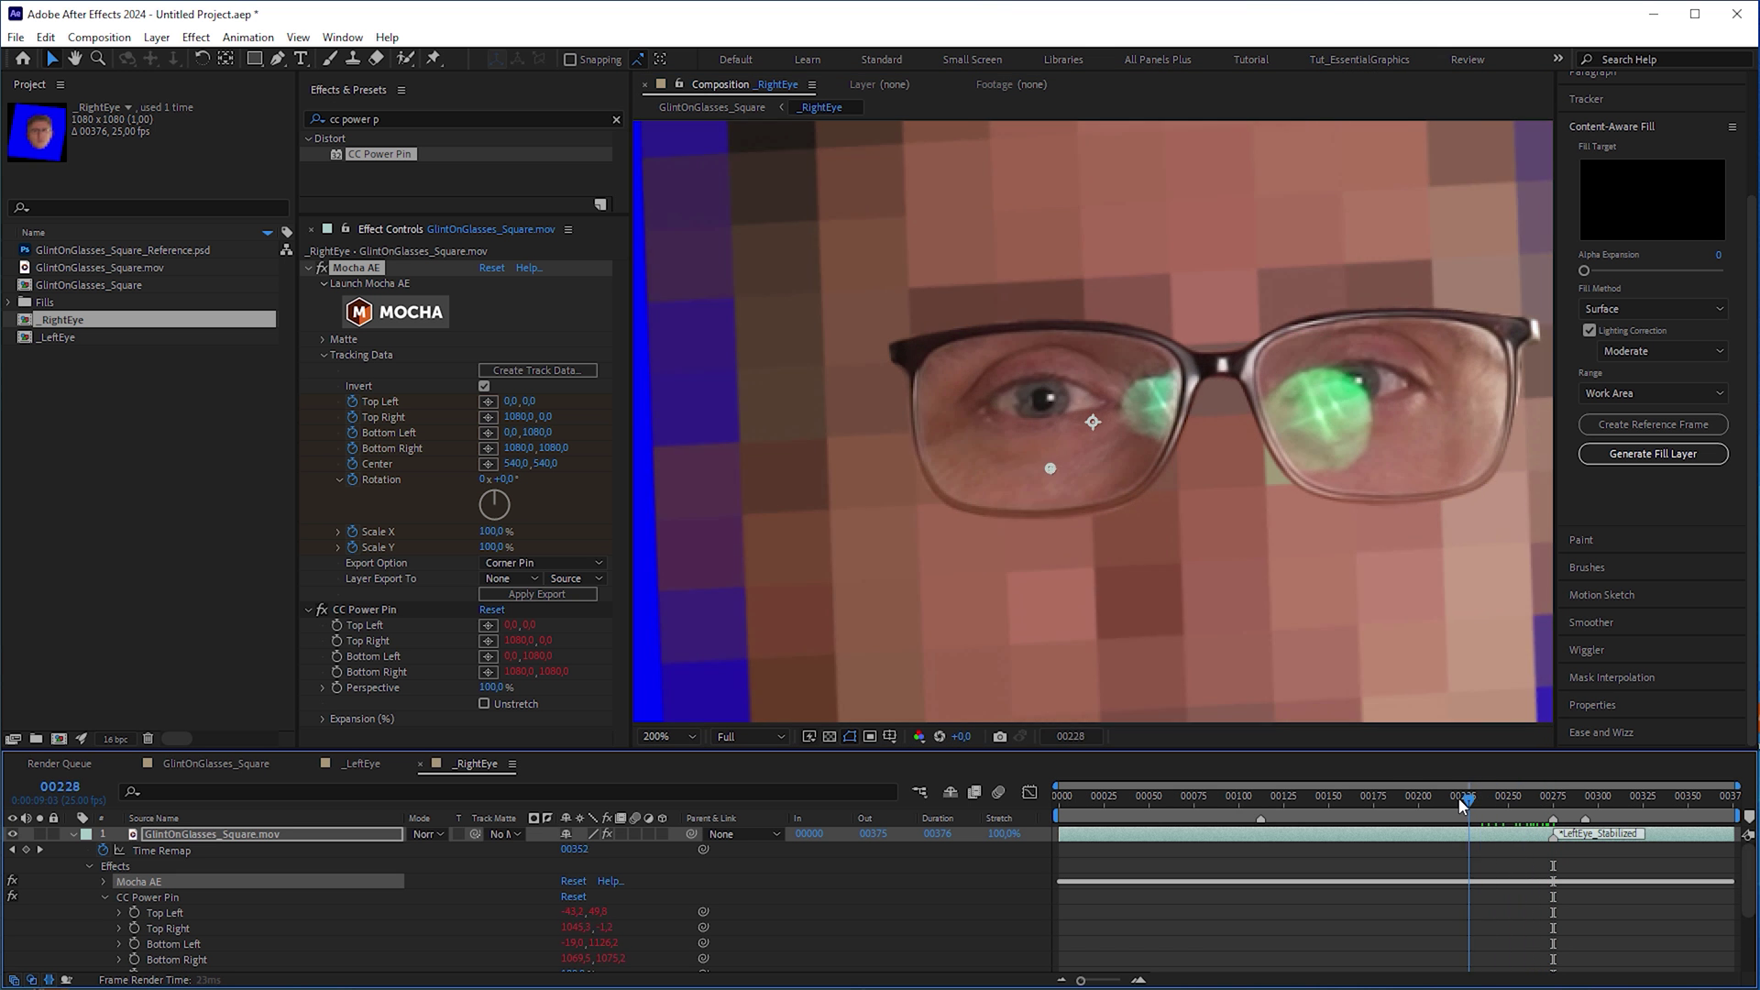
{"action": "left_click_drag", "start_coordinate": [1457, 796], "coordinate": [1327, 790]}
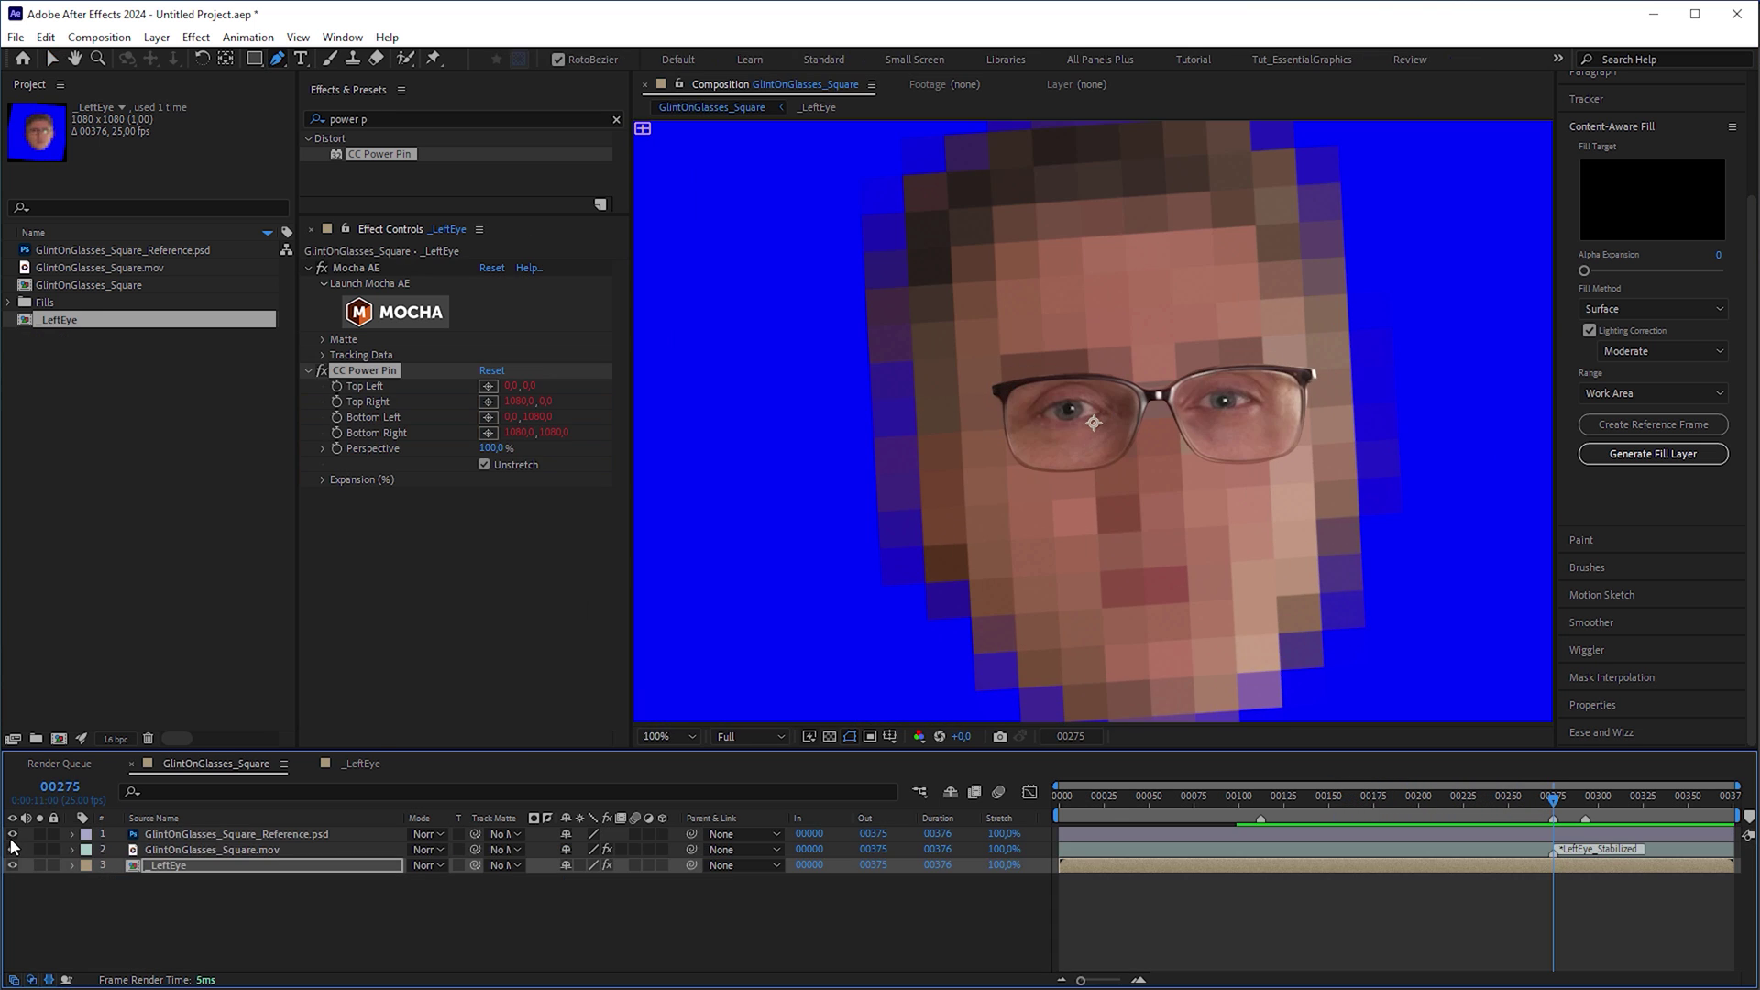
Zoom in on the glasses, scrub to a blink frame, and select the footage's CC Power Pin effect.
{"action": "key", "text": "period"}
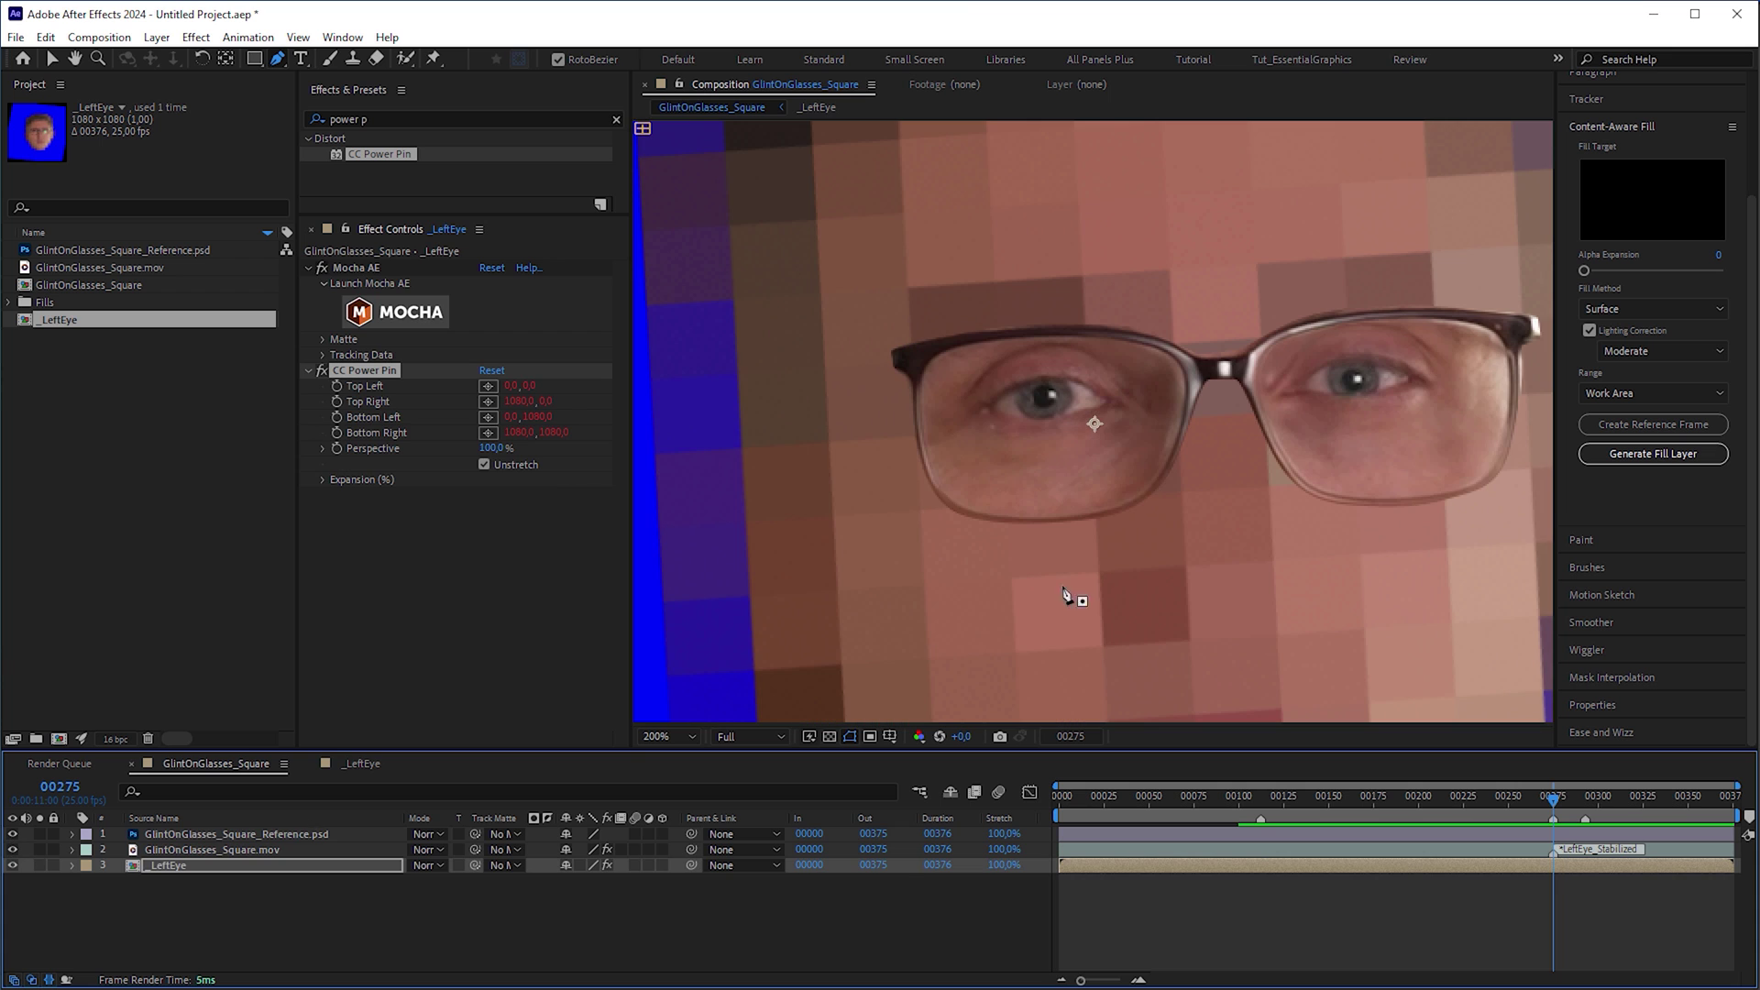
{"action": "key", "text": "KP_1"}
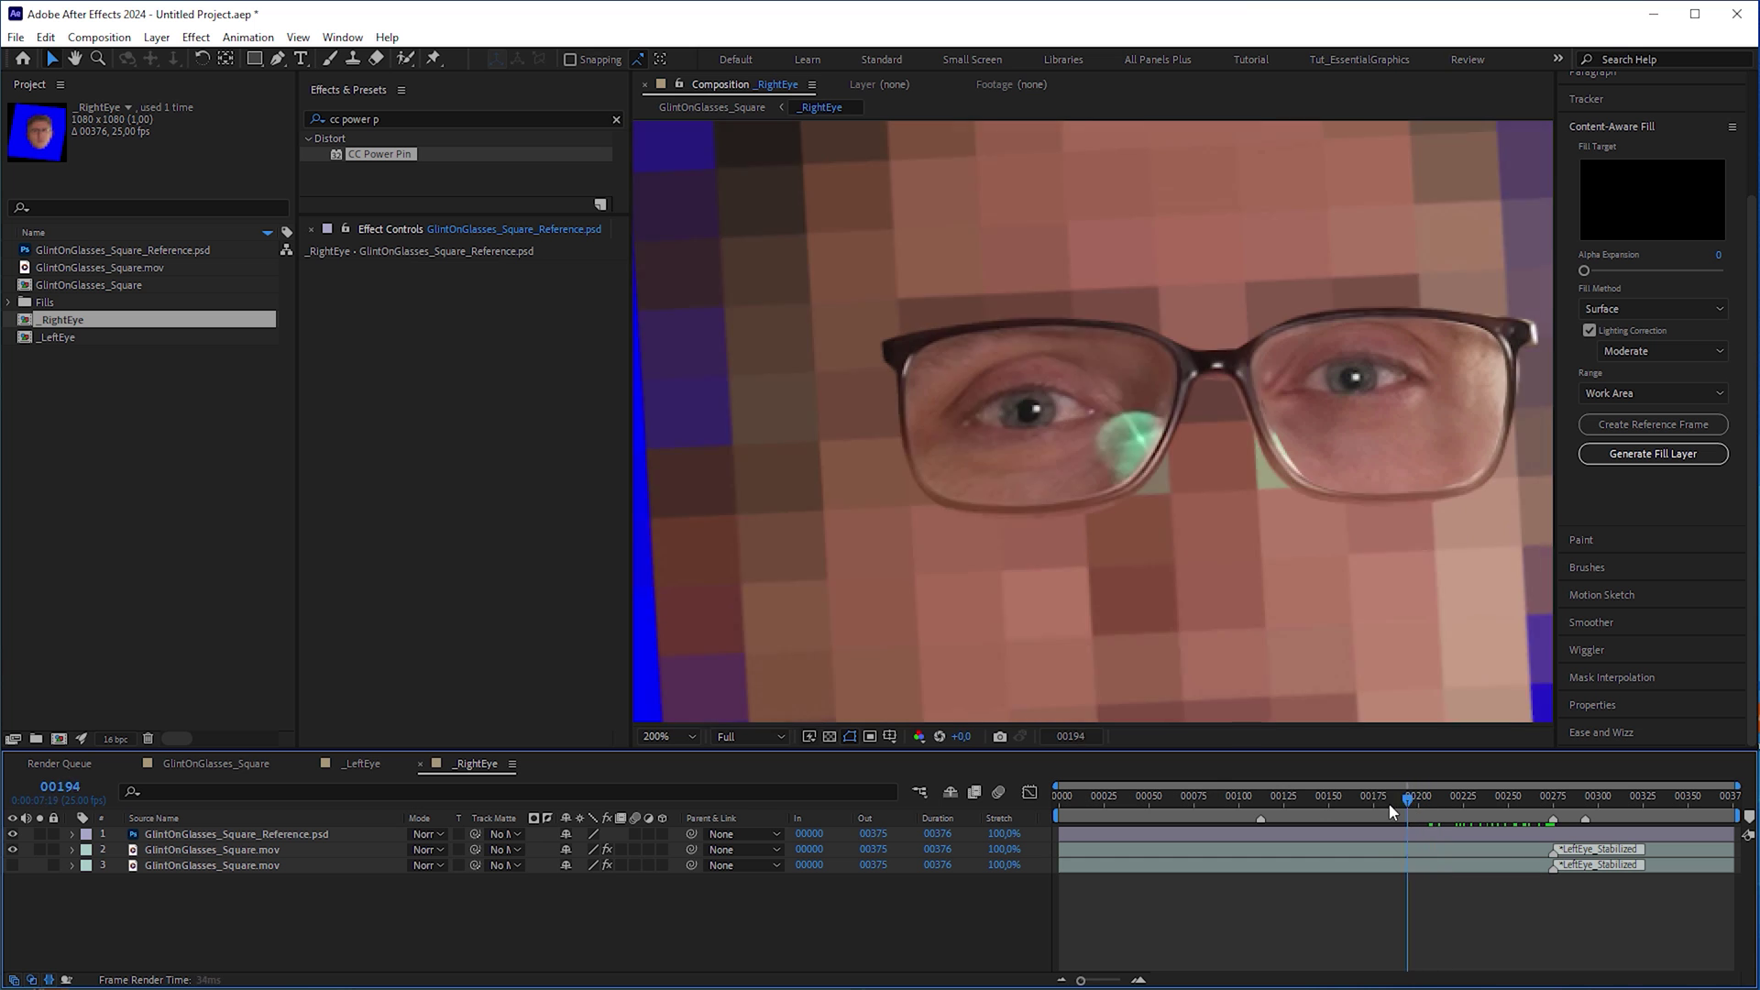
{"action": "left_click_drag", "start_coordinate": [1389, 803], "coordinate": [1532, 903]}
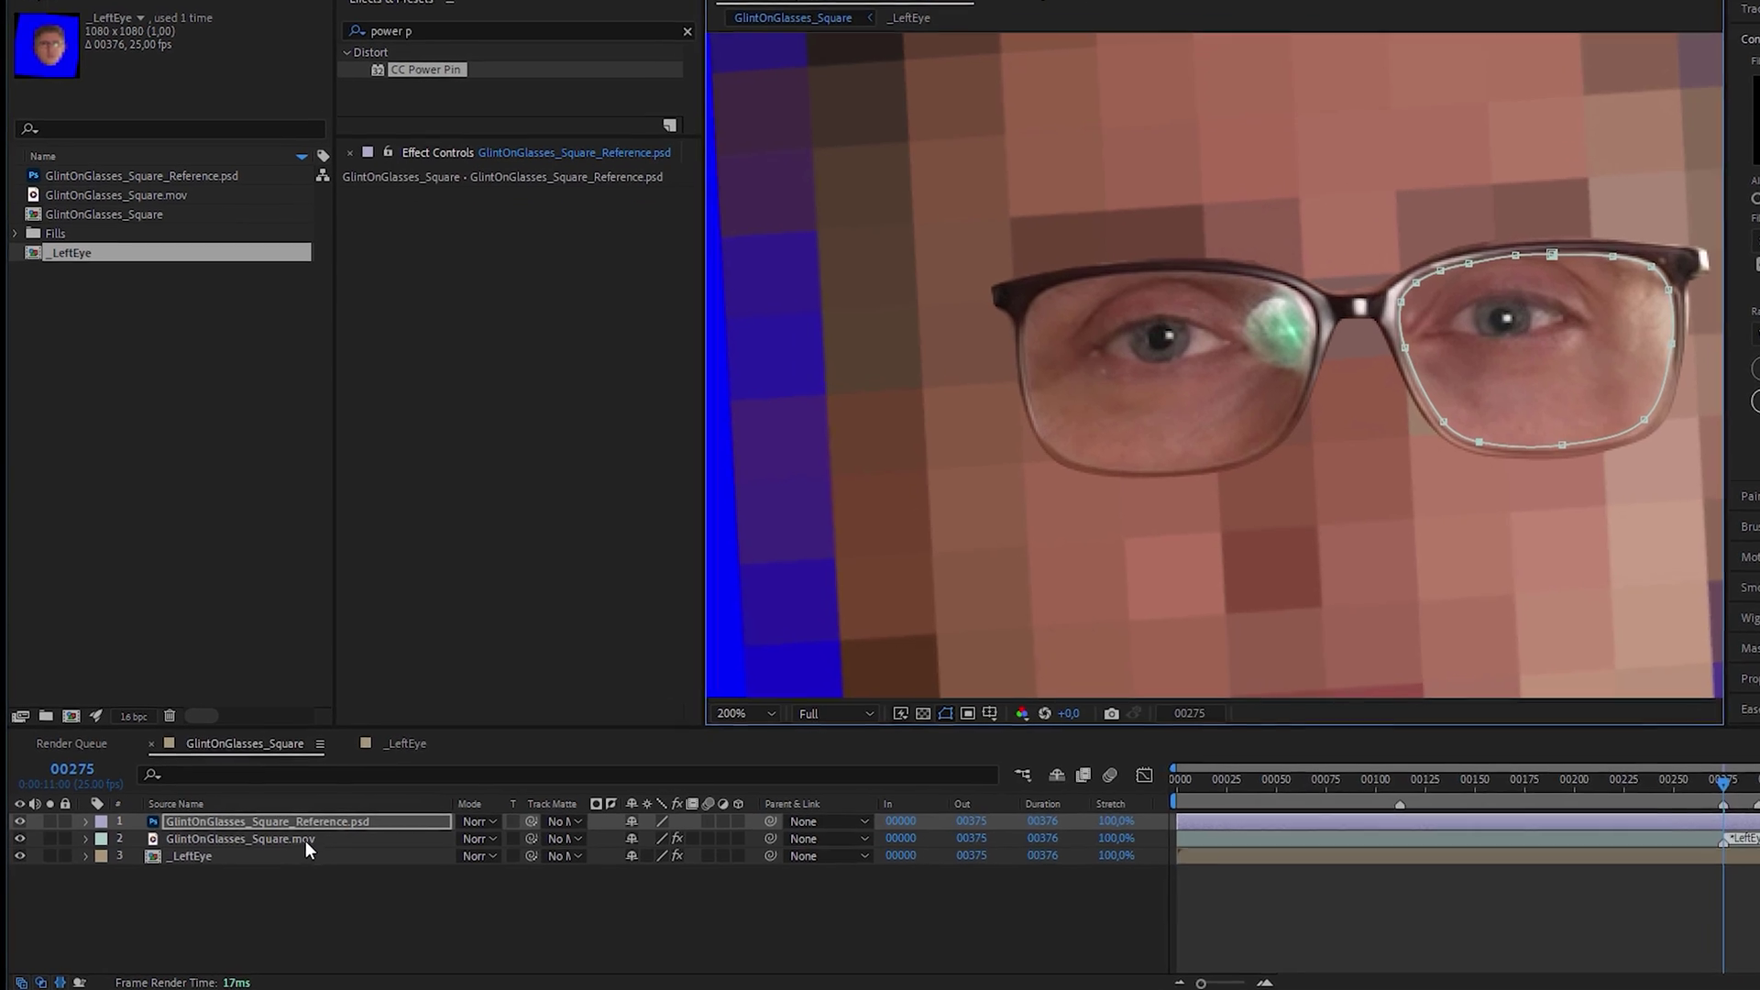
{"action": "left_click", "coordinate": [266, 849]}
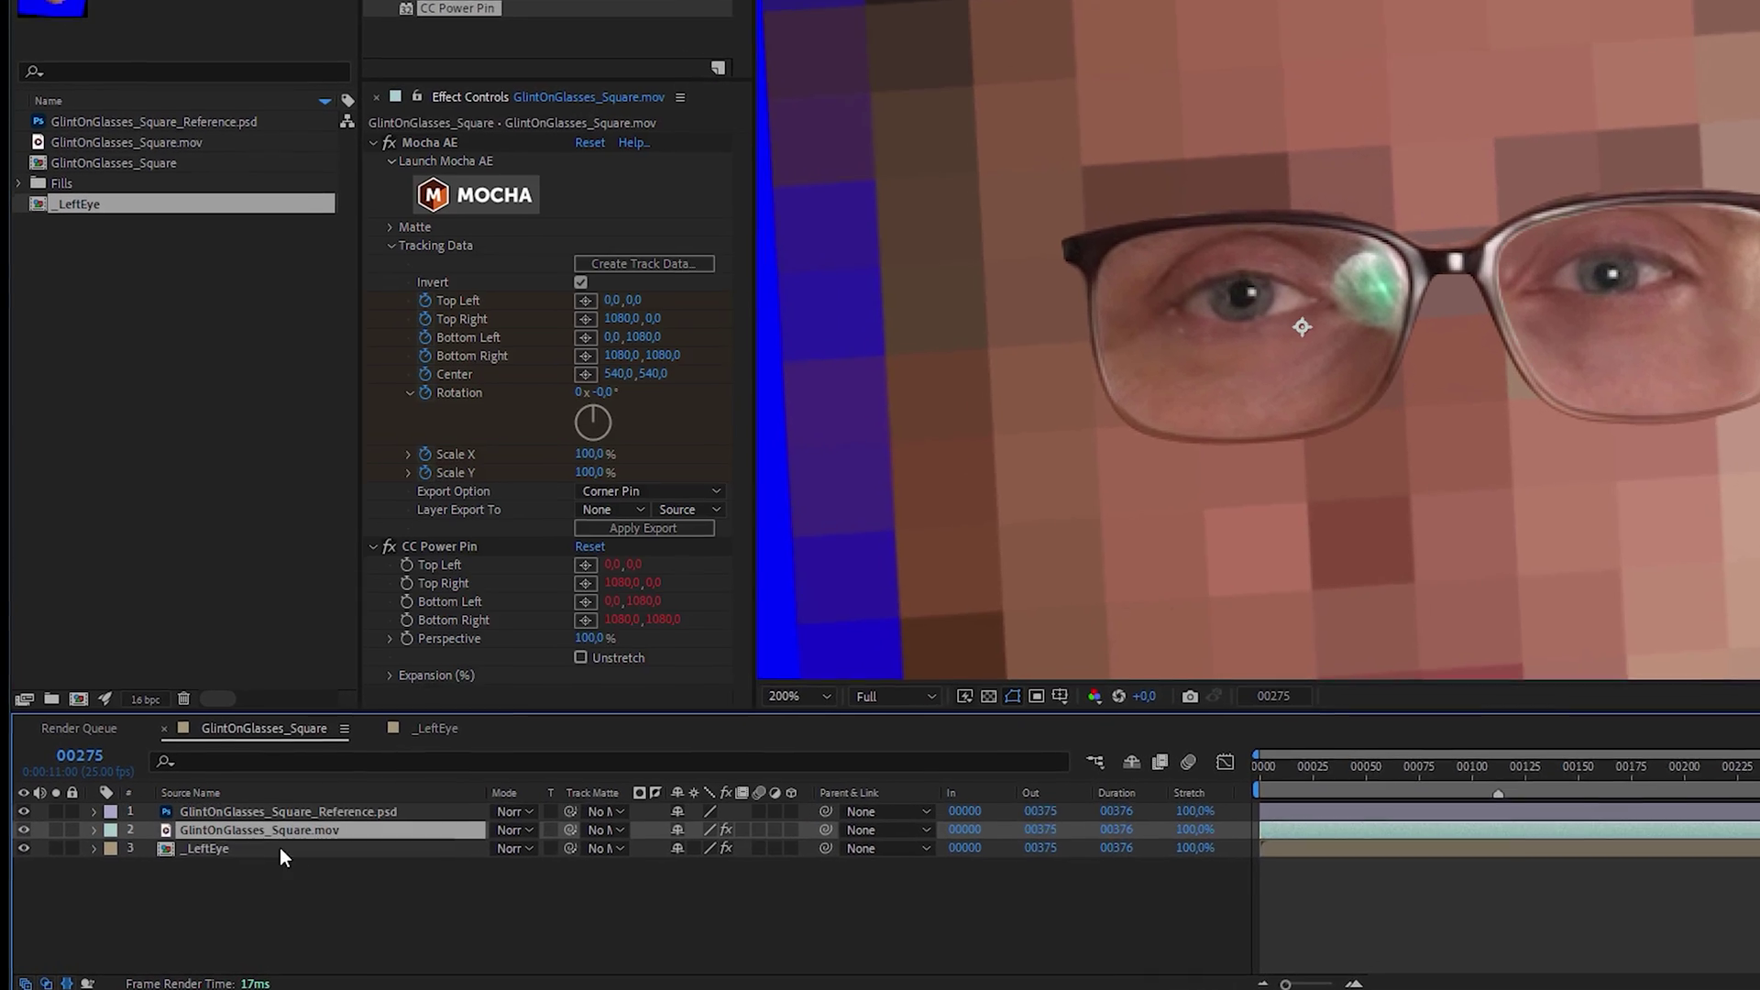
{"action": "key", "text": "e"}
{"action": "left_click", "coordinate": [186, 860]}
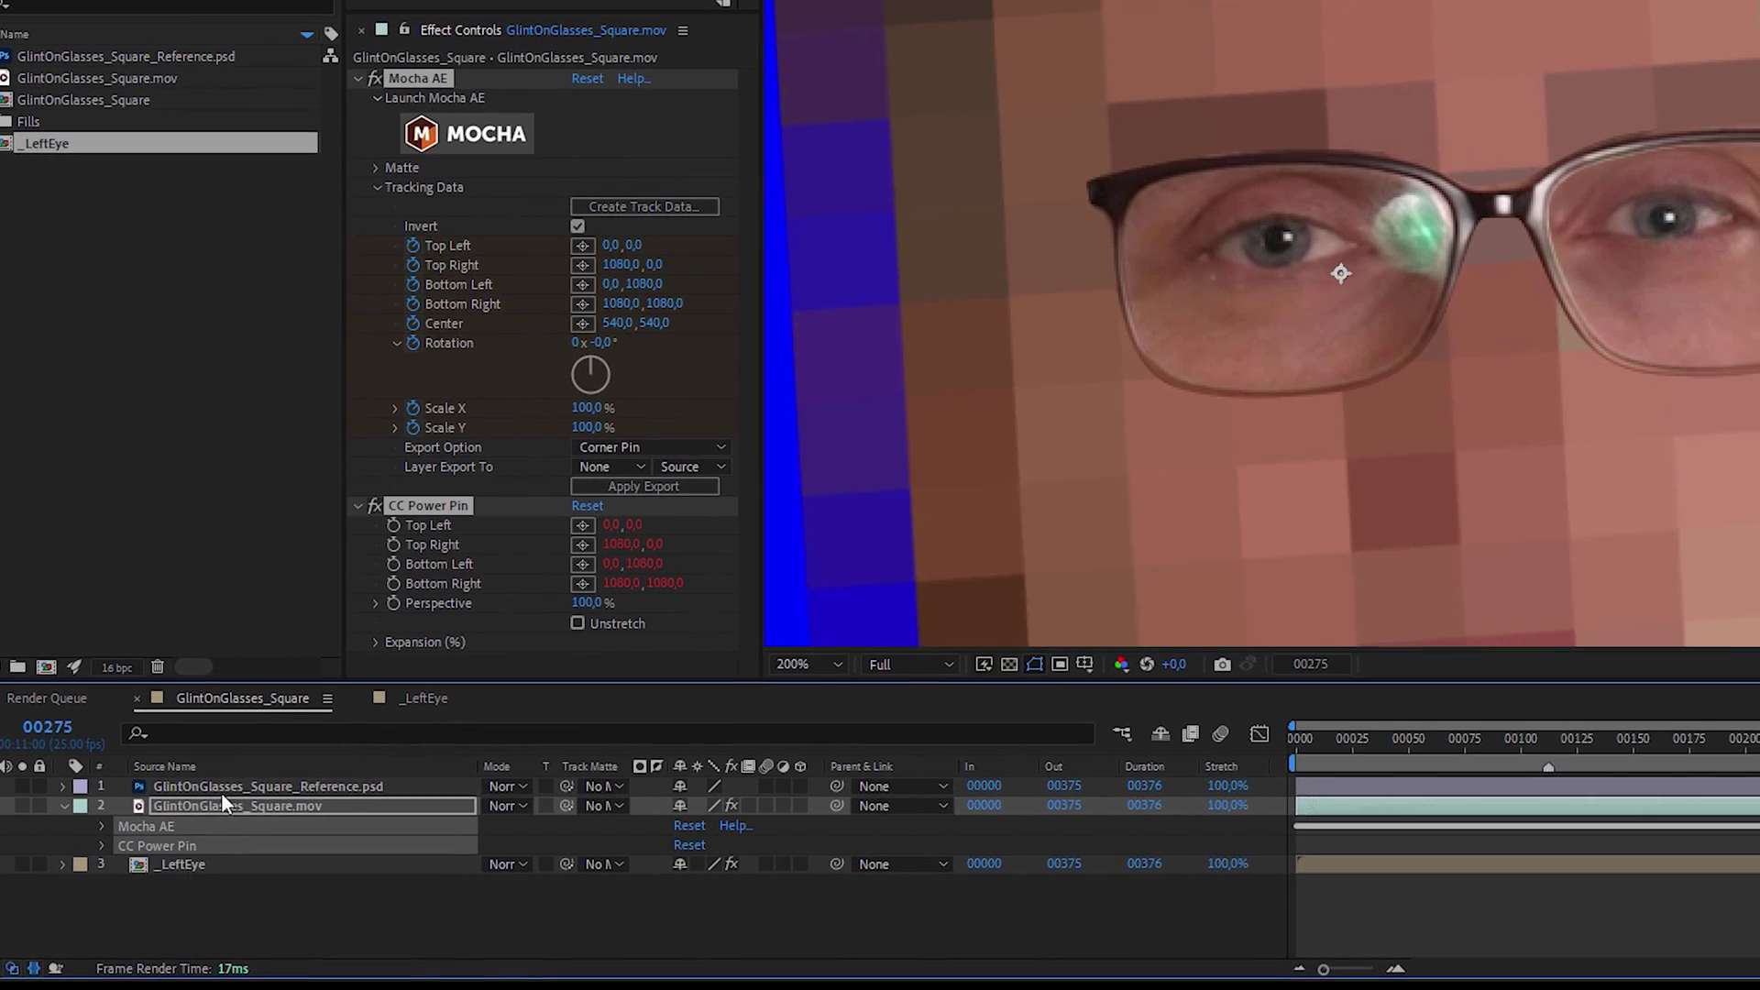
Pre-compose the reference and footage layers into a new comp named _RightEye.
{"action": "left_click", "coordinate": [266, 802]}
{"action": "left_click", "coordinate": [250, 803], "text": "shift"}
{"action": "right_click", "coordinate": [220, 808]}
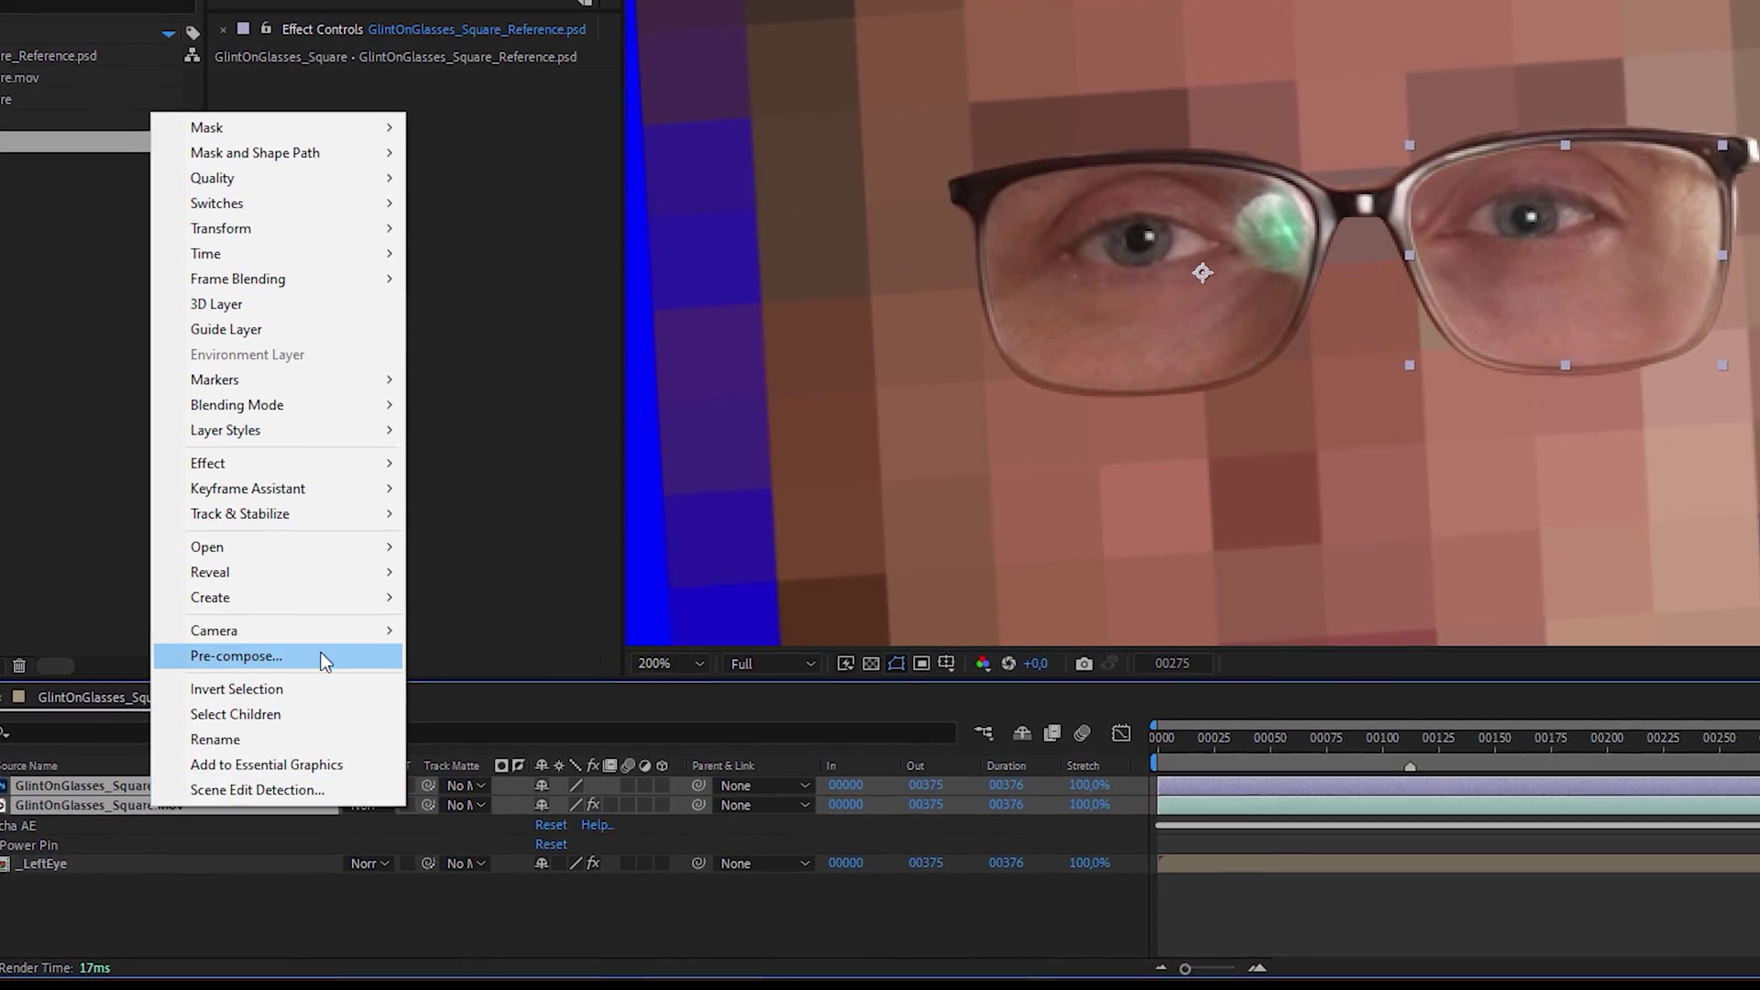
{"action": "left_click", "coordinate": [275, 656]}
{"action": "type", "text": "_RightEye"}
{"action": "key", "text": "Return"}
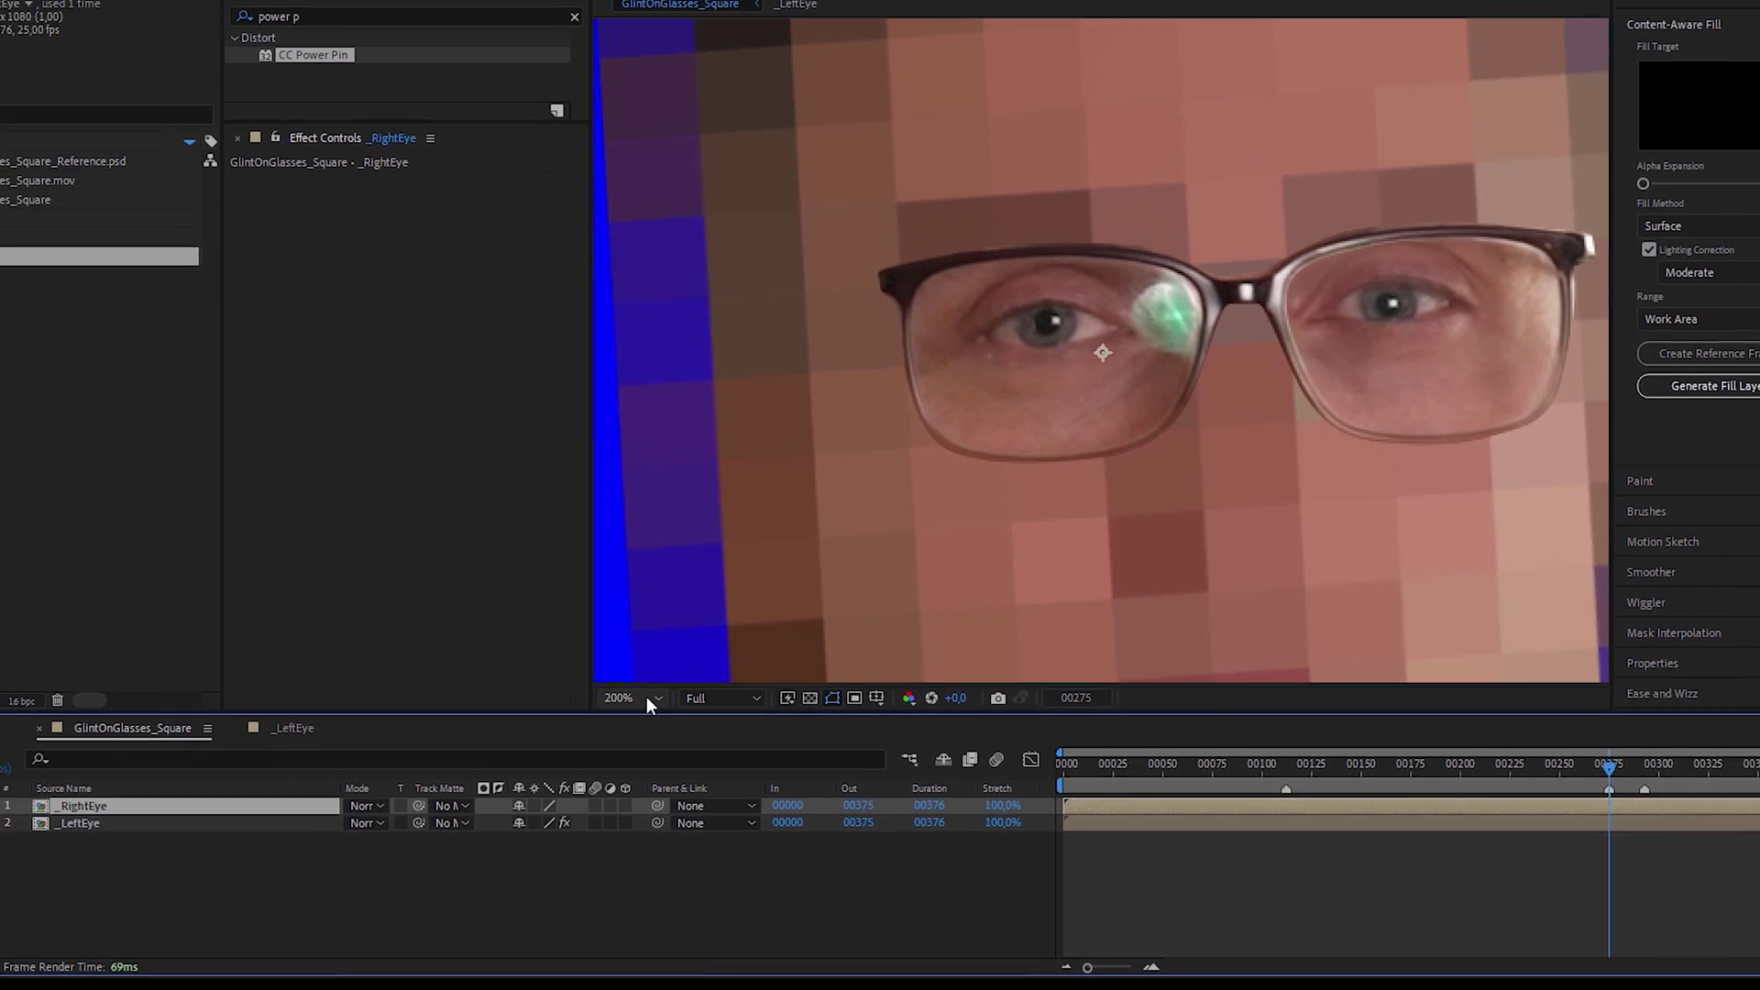
Paste the tracking and corner-pin effects onto _RightEye at frame 0, enable Unstretch, and preview.
{"action": "left_click", "coordinate": [652, 697]}
{"action": "left_click", "coordinate": [633, 700]}
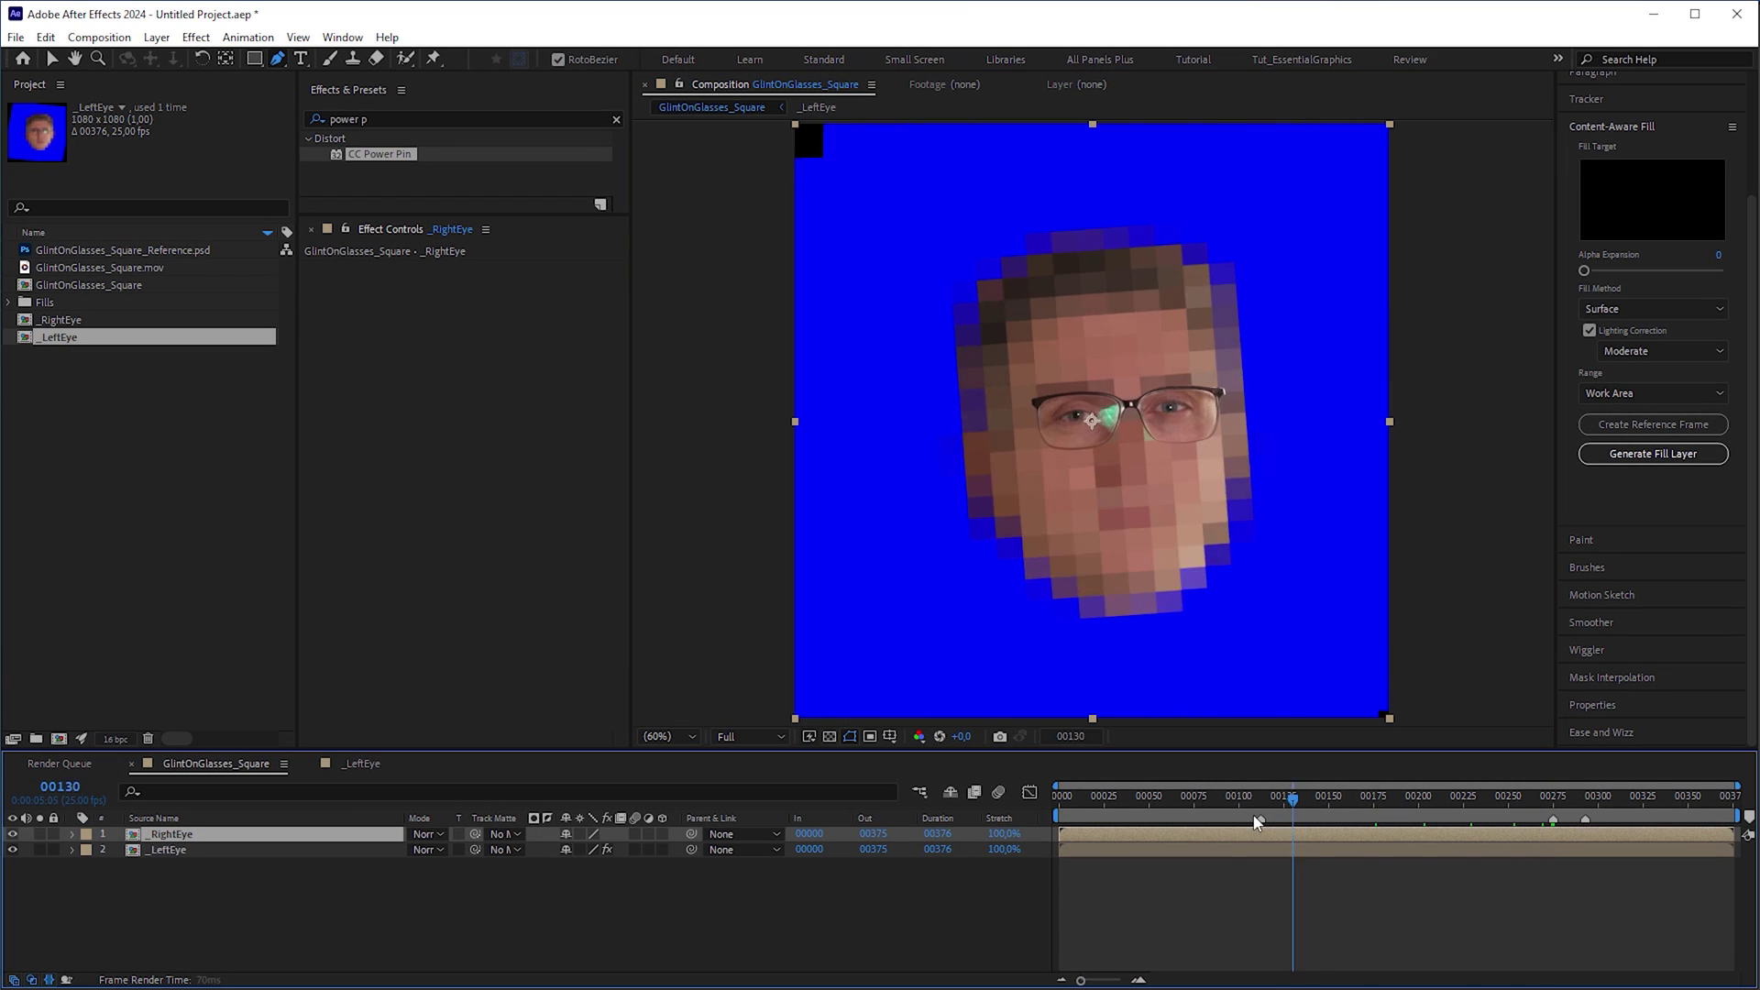
{"action": "left_click_drag", "start_coordinate": [1111, 815], "coordinate": [1025, 818]}
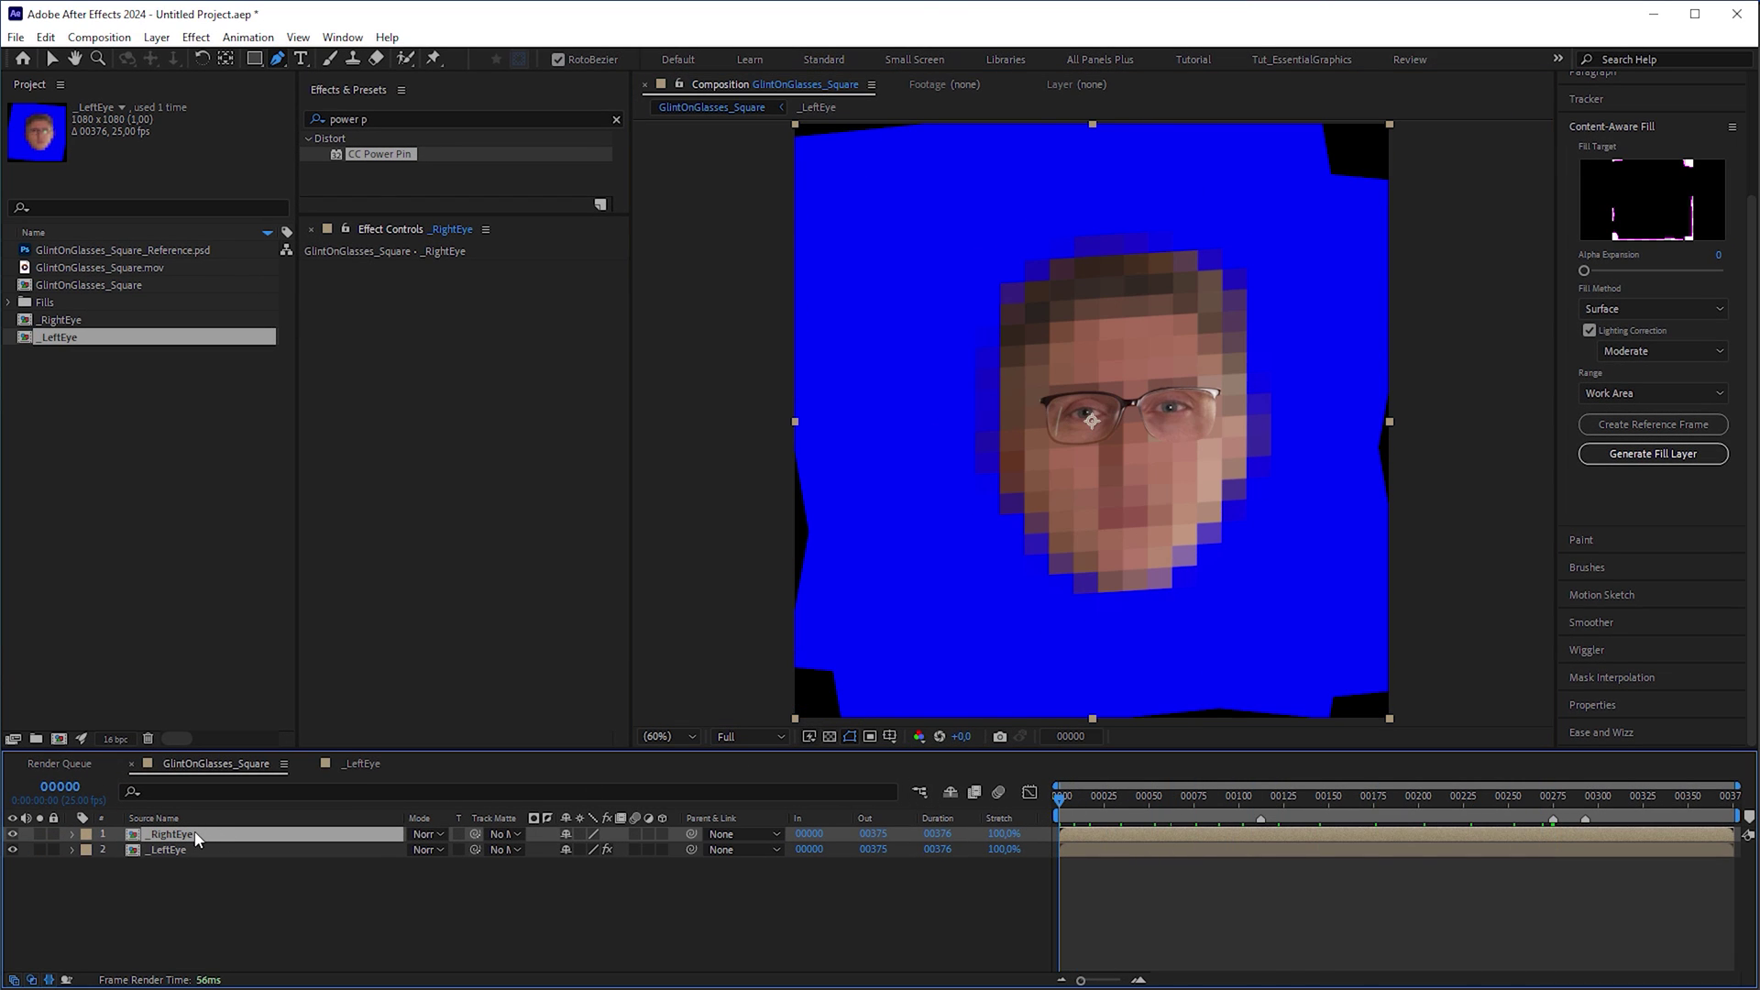
{"action": "key", "text": "ctrl+v"}
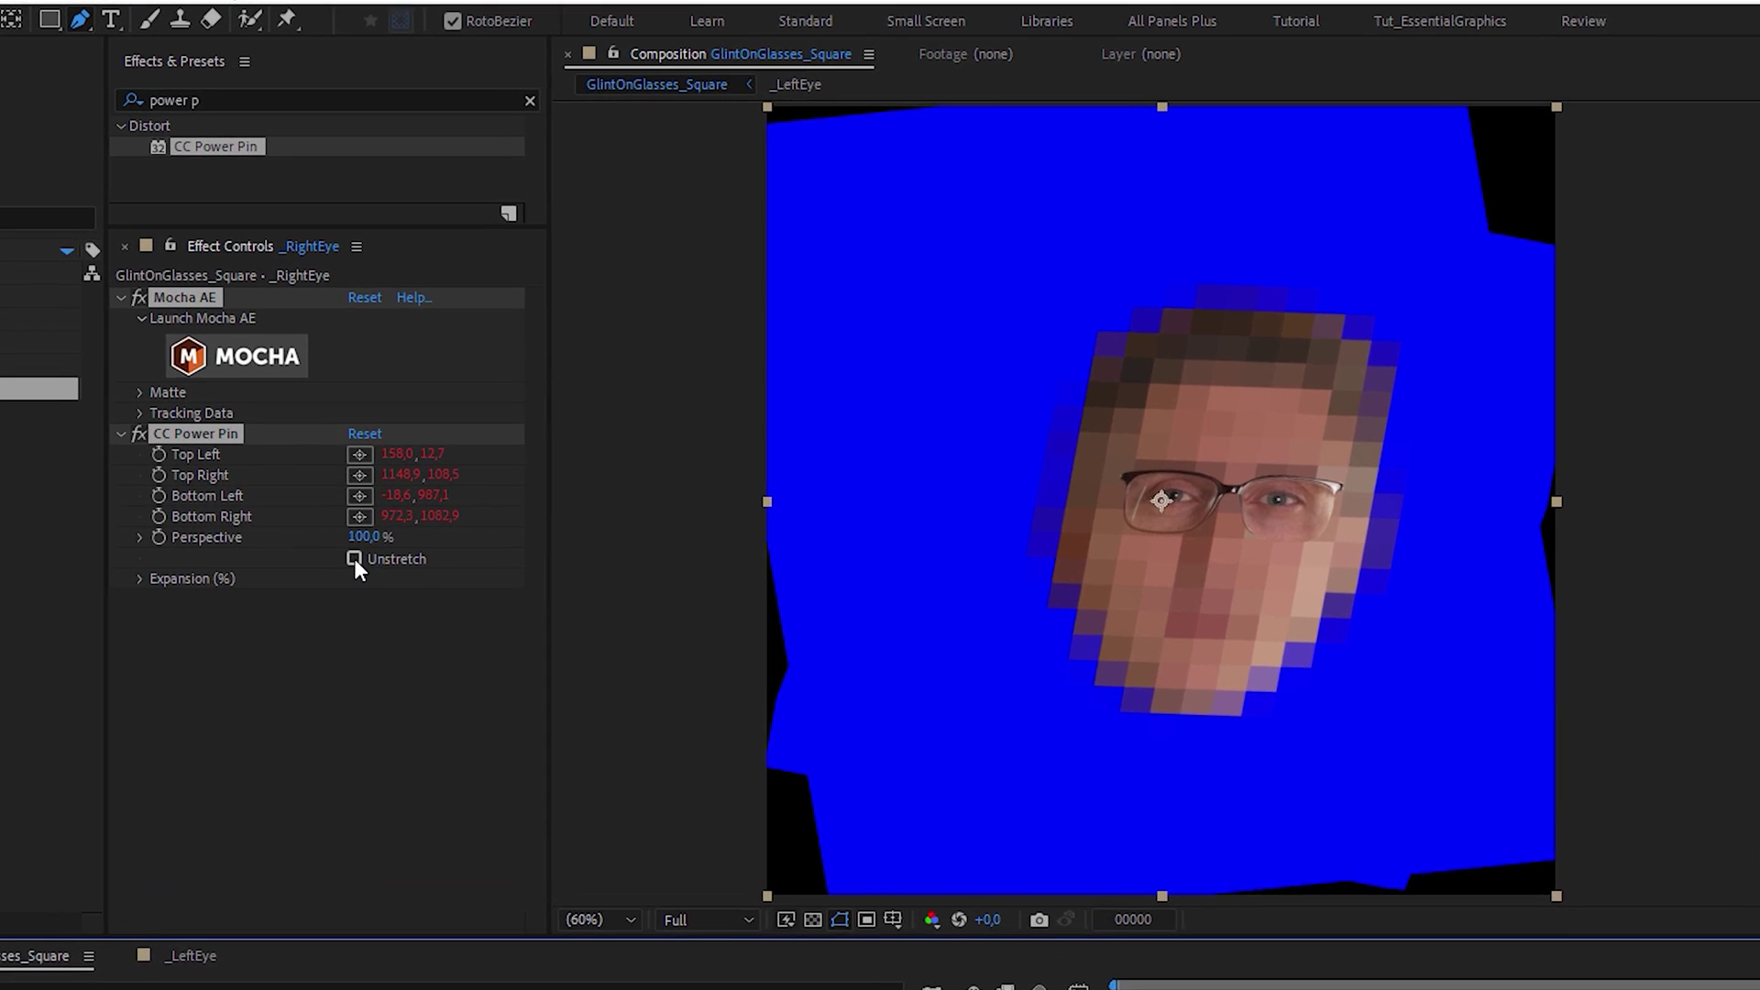
{"action": "left_click", "coordinate": [484, 464]}
{"action": "key", "text": "space"}
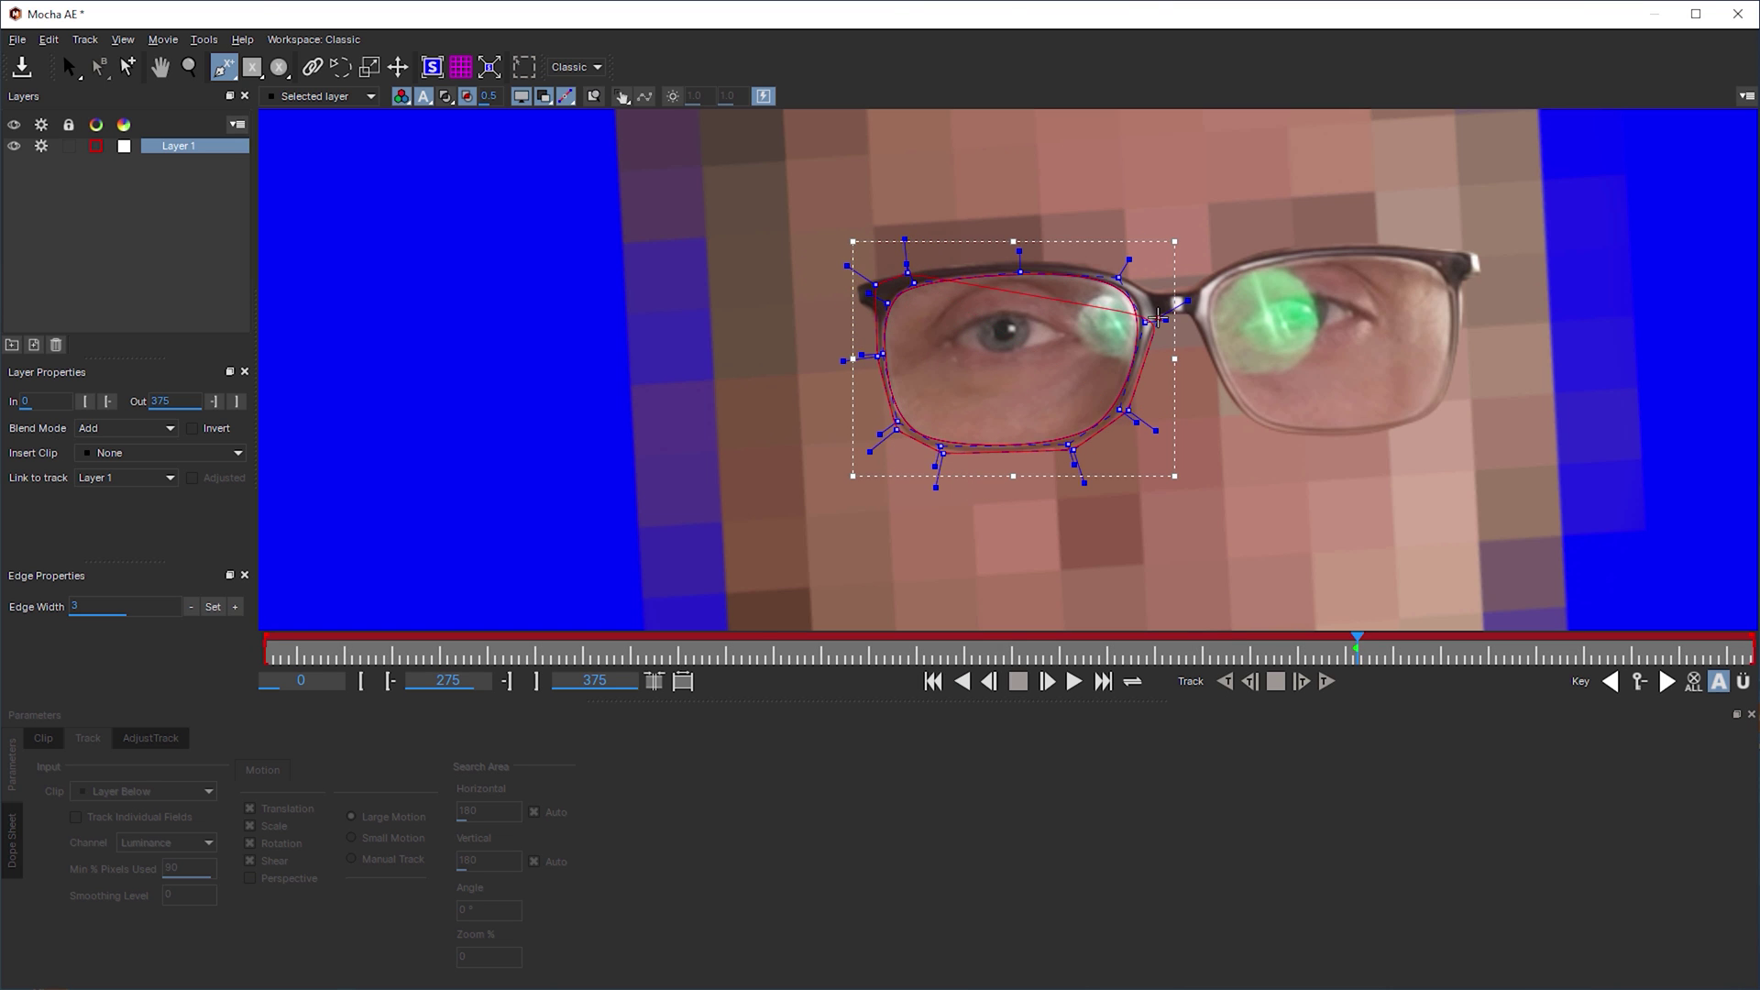
Track the lens spline in Mocha and link the corner pin's Top Left to the tracking data.
{"action": "left_click", "coordinate": [1327, 681]}
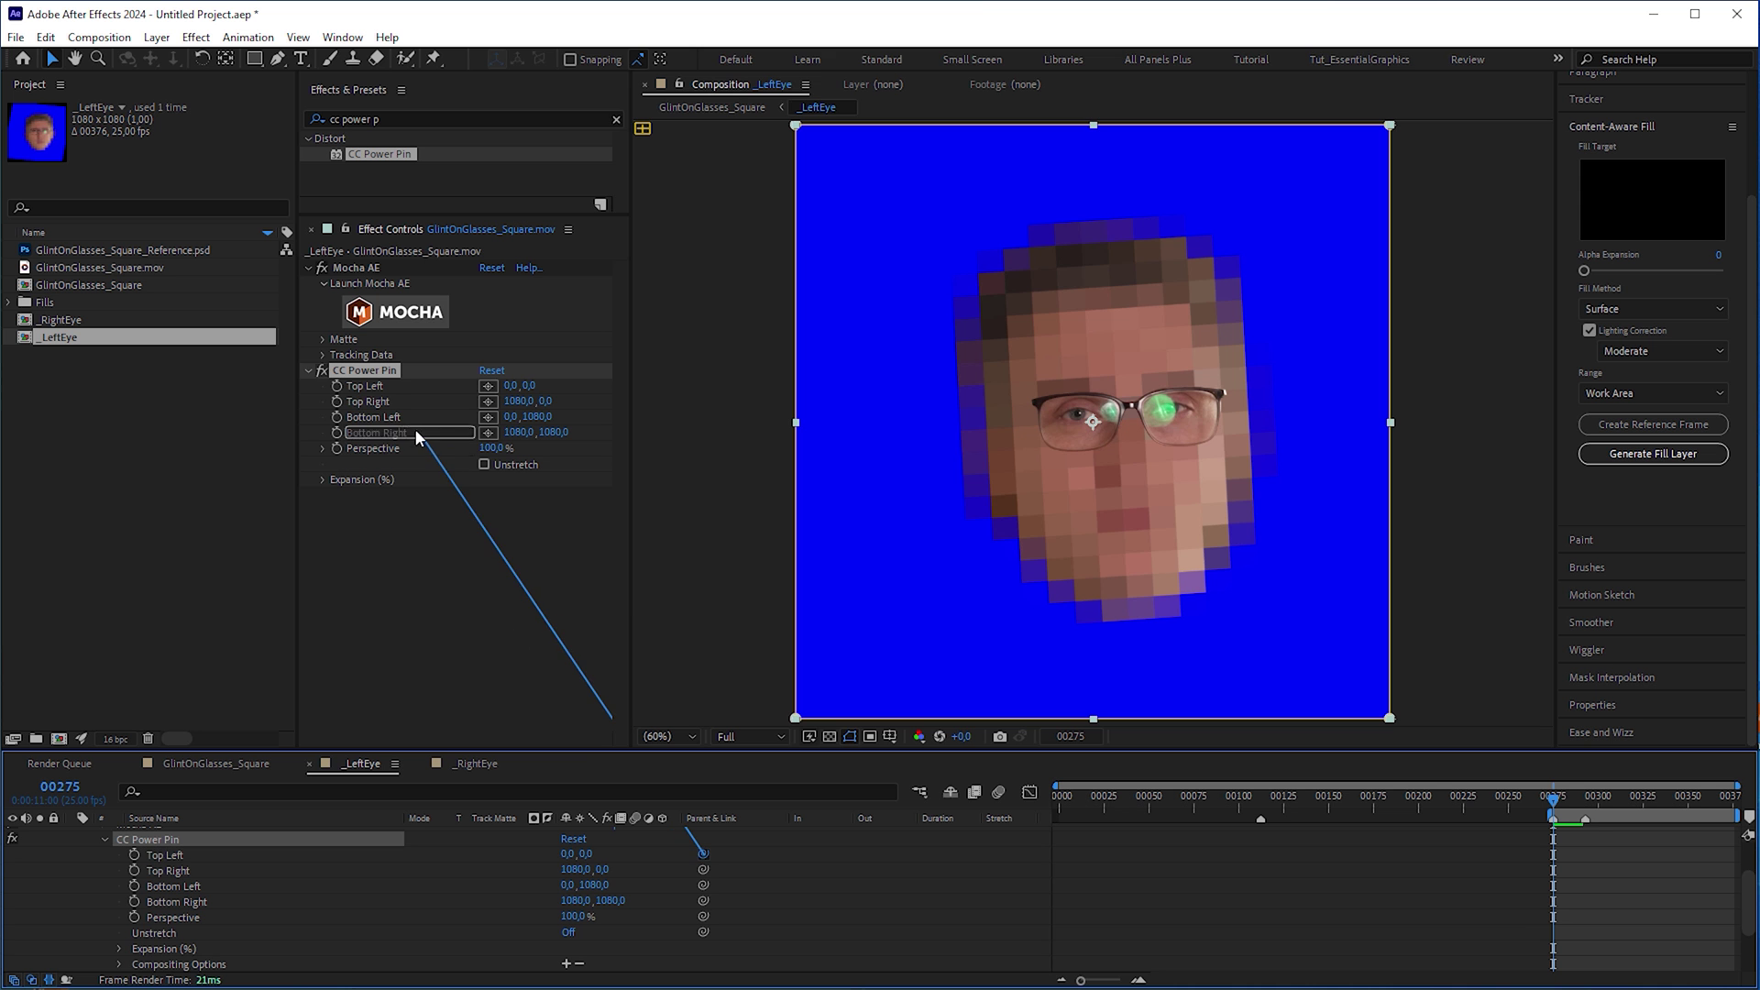
{"action": "left_click_drag", "start_coordinate": [386, 396], "coordinate": [386, 398]}
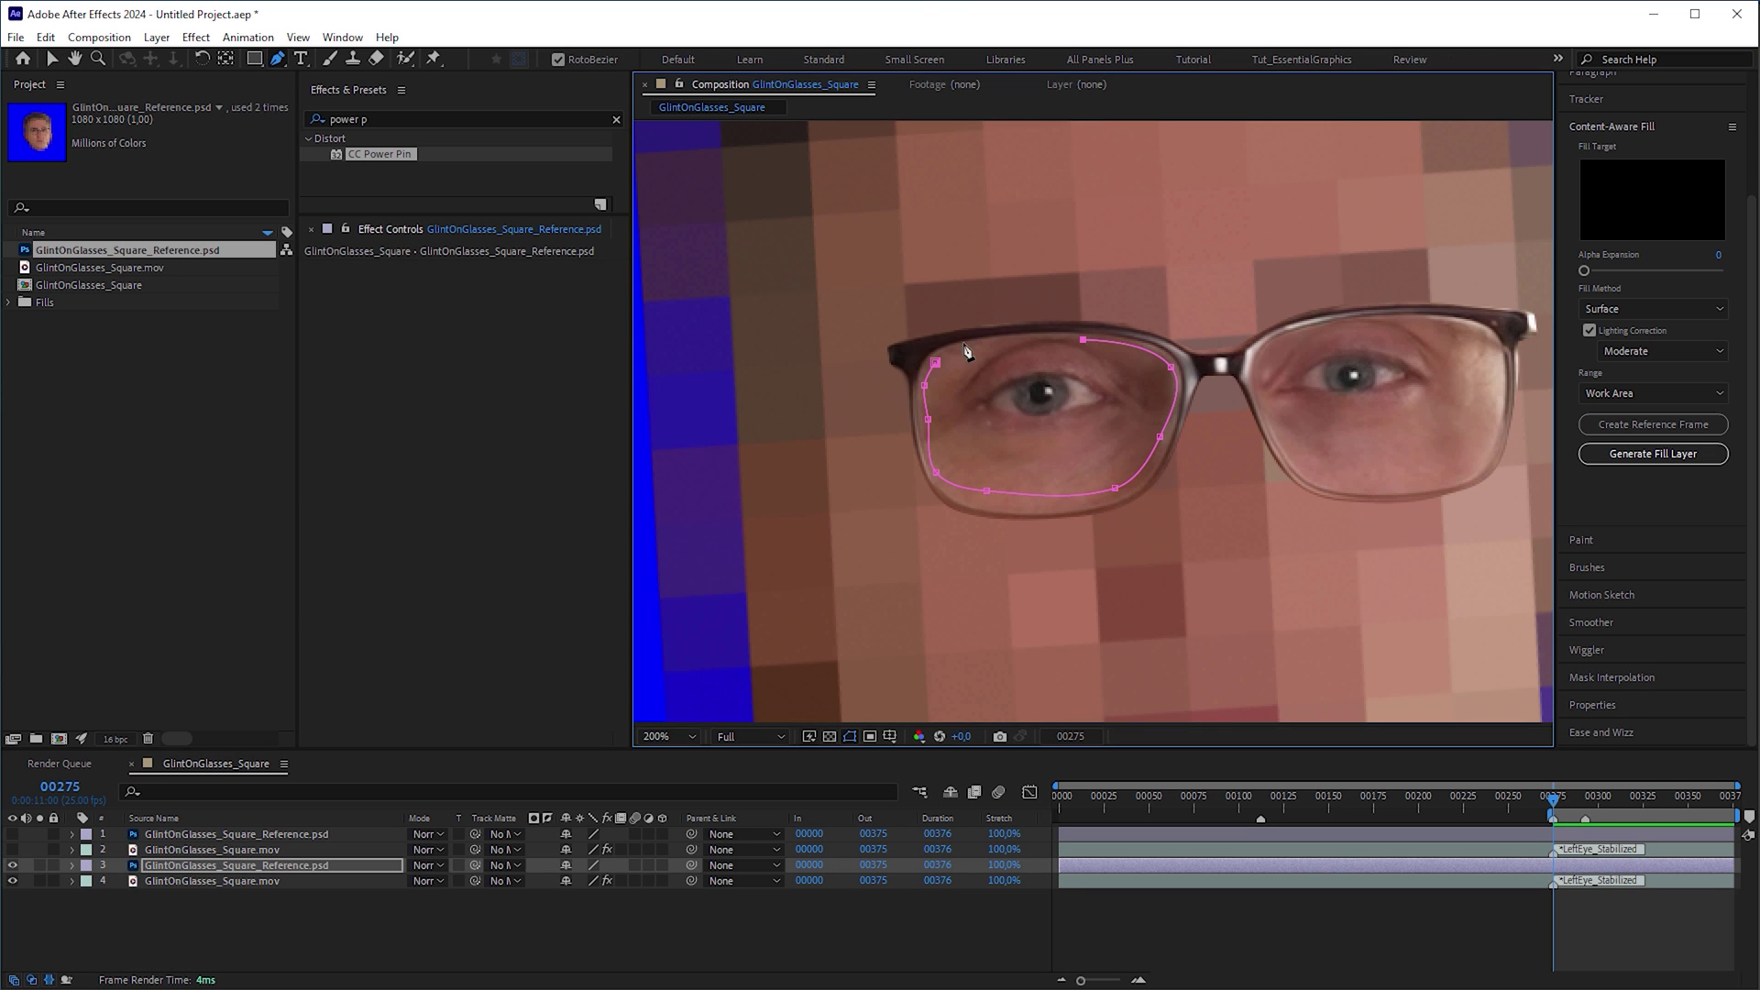
{"action": "left_click", "coordinate": [222, 882]}
{"action": "key", "text": "e"}
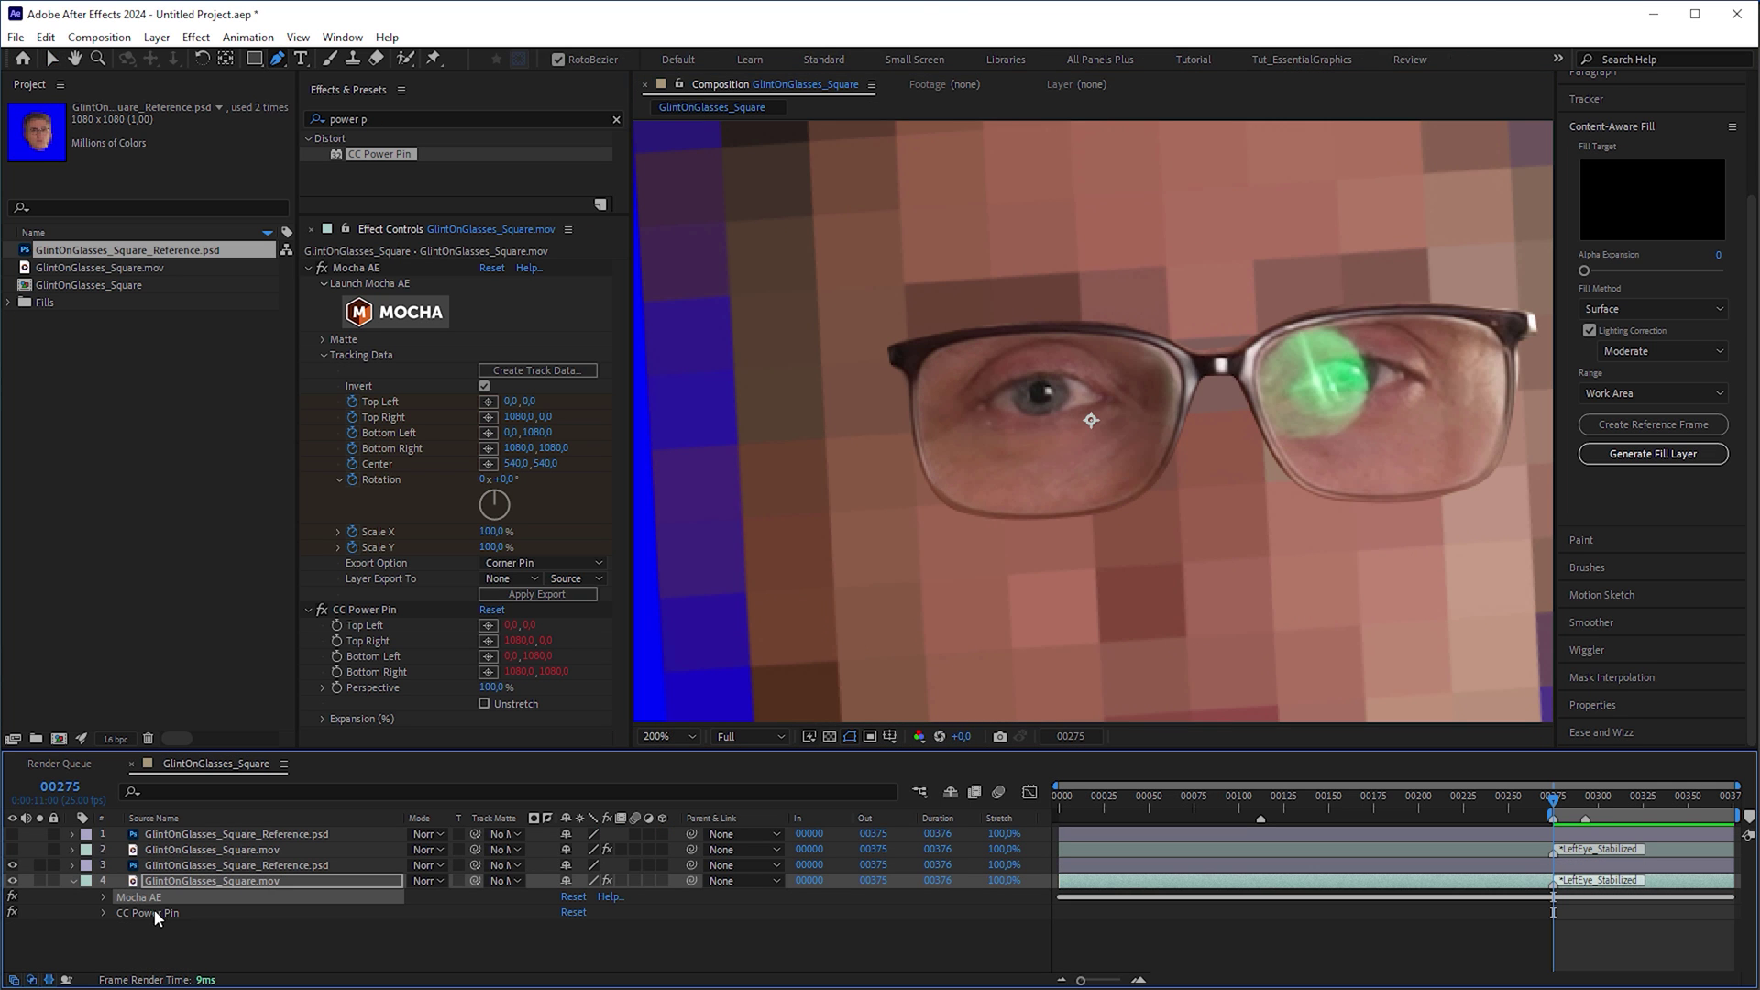
Pre-compose the second lens layers as _LeftEye, paste the tracking effects, enable Unstretch, and preview.
{"action": "right_click", "coordinate": [160, 911]}
{"action": "left_click", "coordinate": [368, 754]}
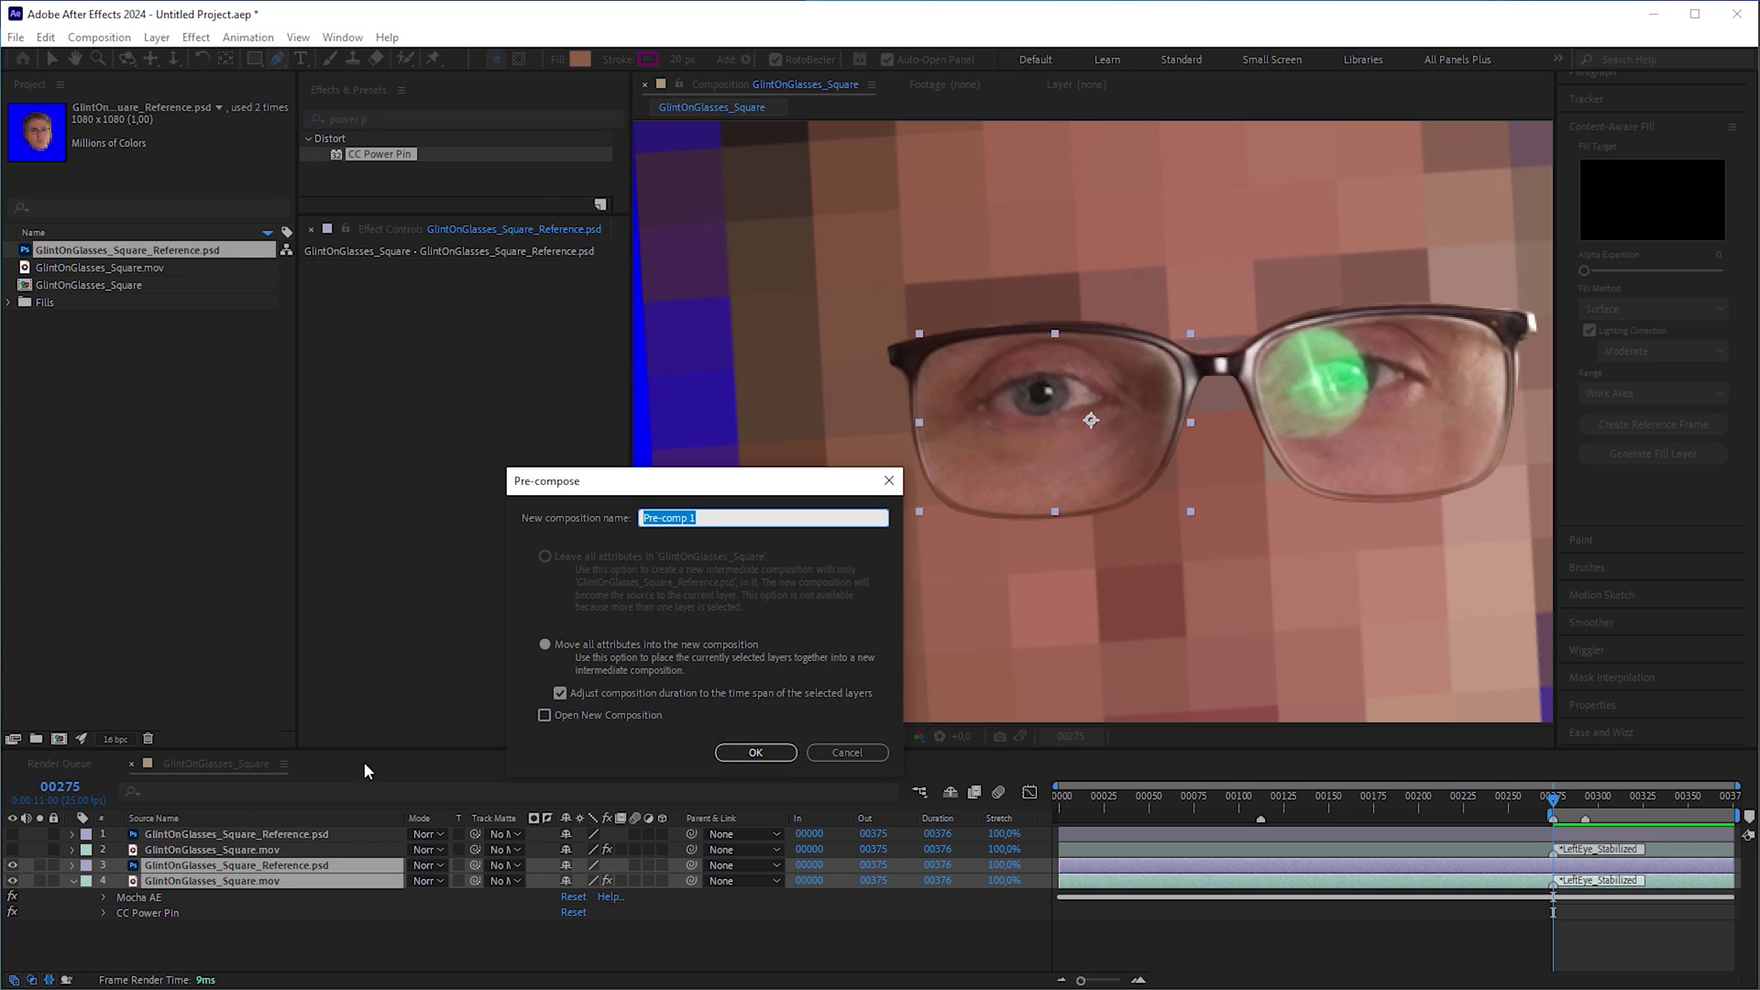
{"action": "type", "text": "_LeftEye"}
{"action": "key", "text": "Return"}
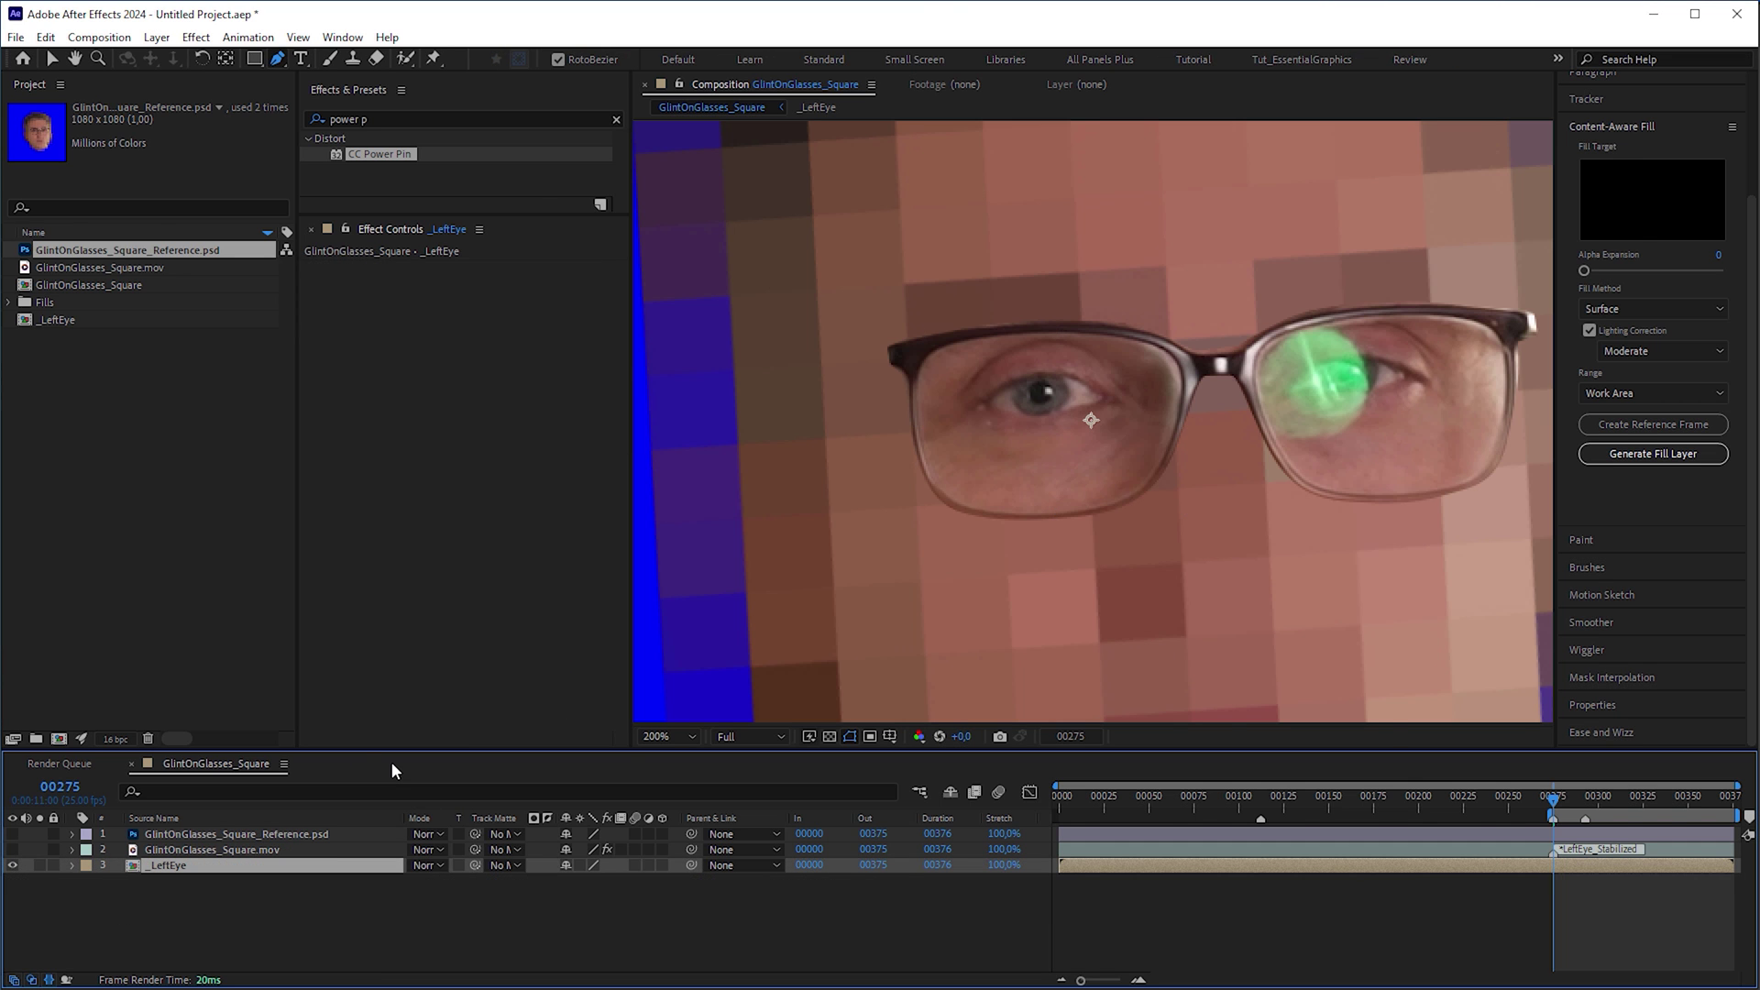
{"action": "key", "text": "ctrl+v"}
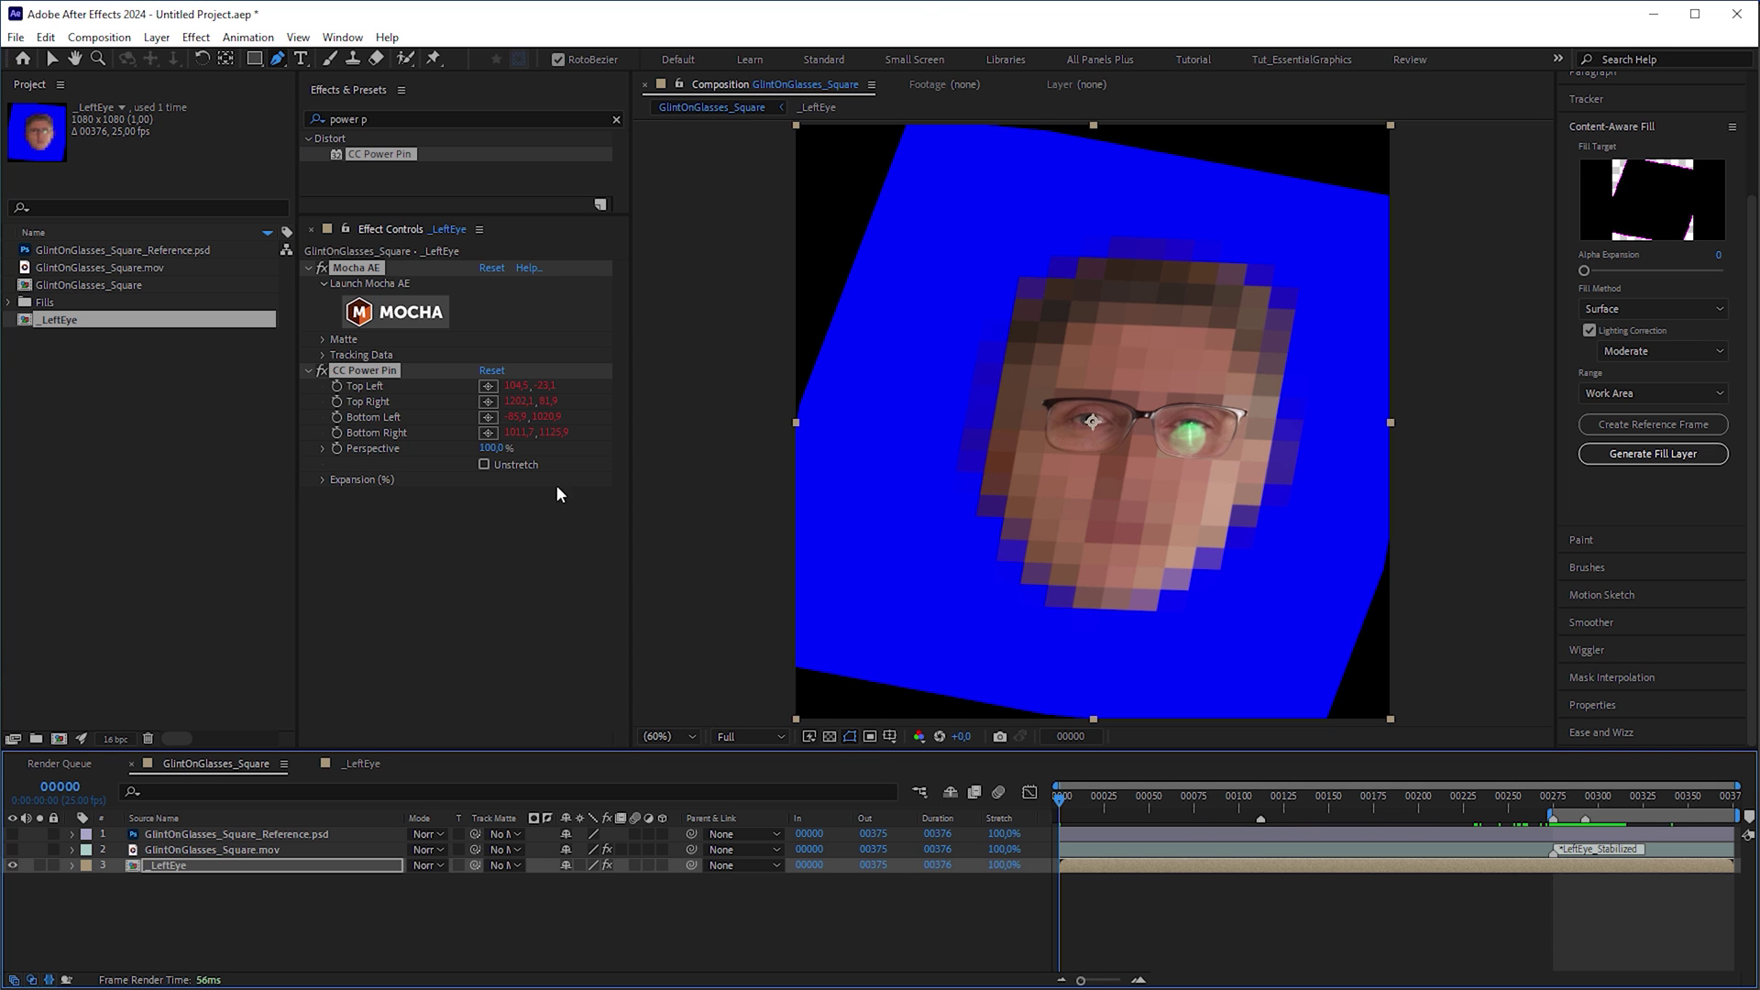
{"action": "left_click", "coordinate": [484, 464]}
{"action": "key", "text": "space"}
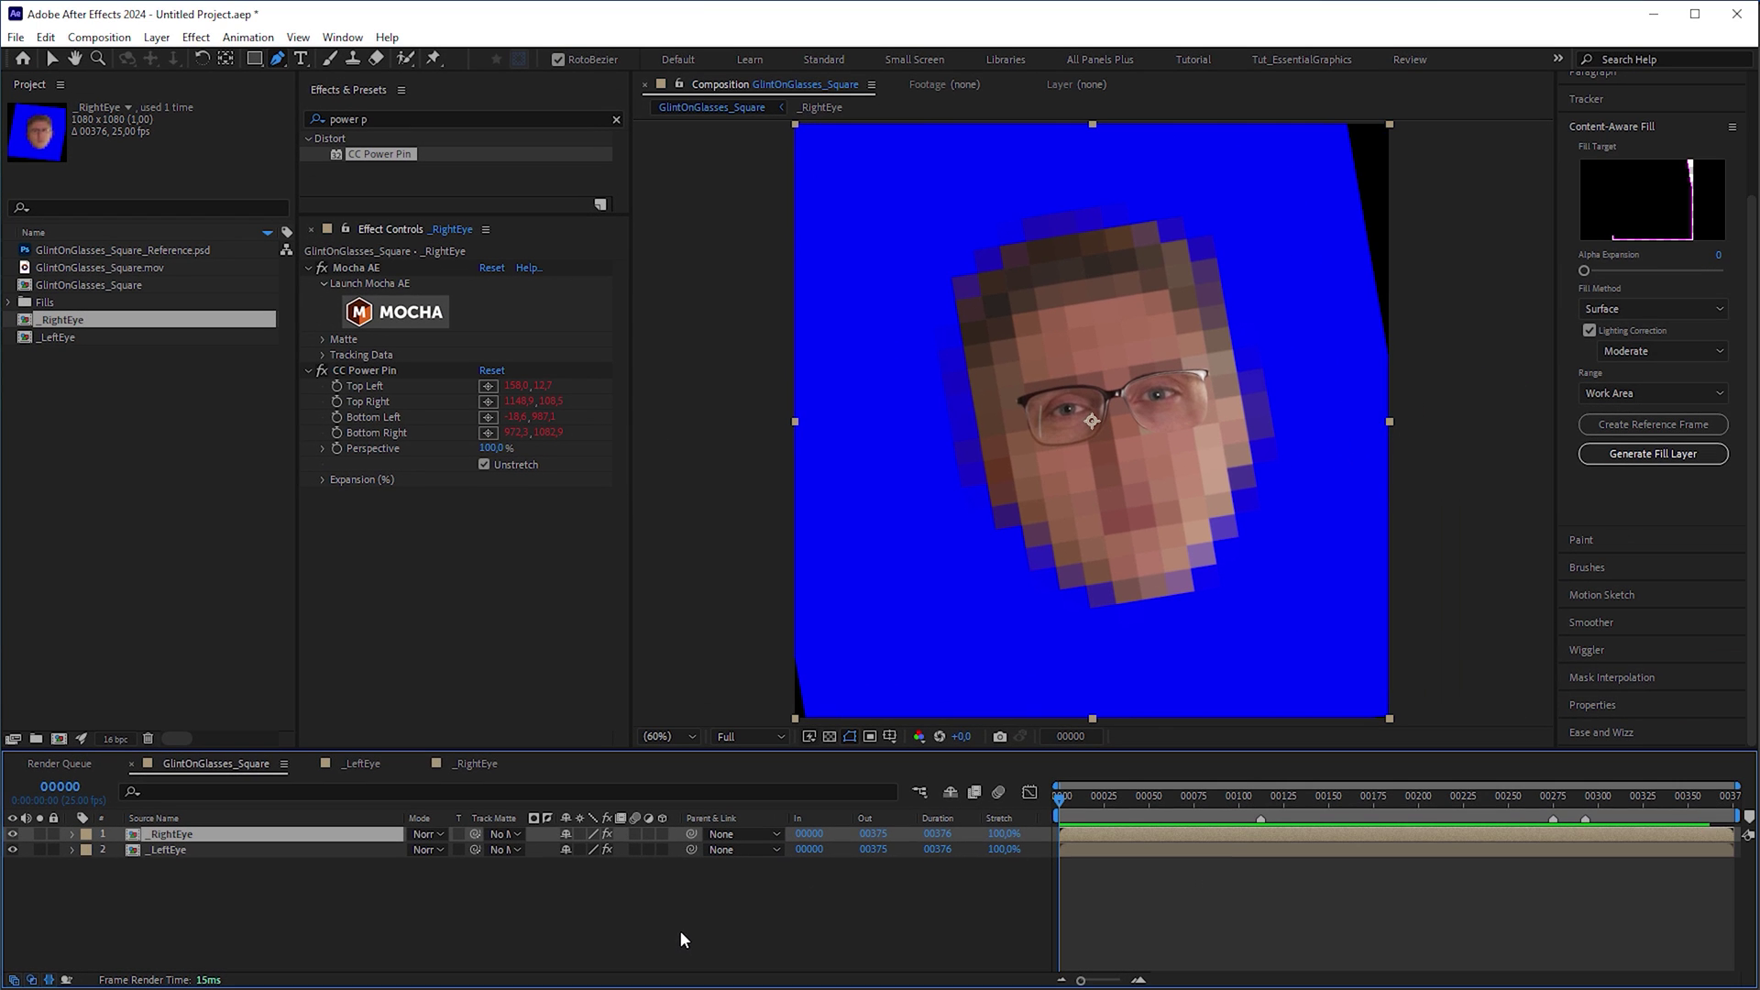
Add GlintOnGlasses_Square.mov beneath the eye comps and start a lens mask on _LeftEye.
{"action": "left_click_drag", "start_coordinate": [158, 271], "coordinate": [213, 980]}
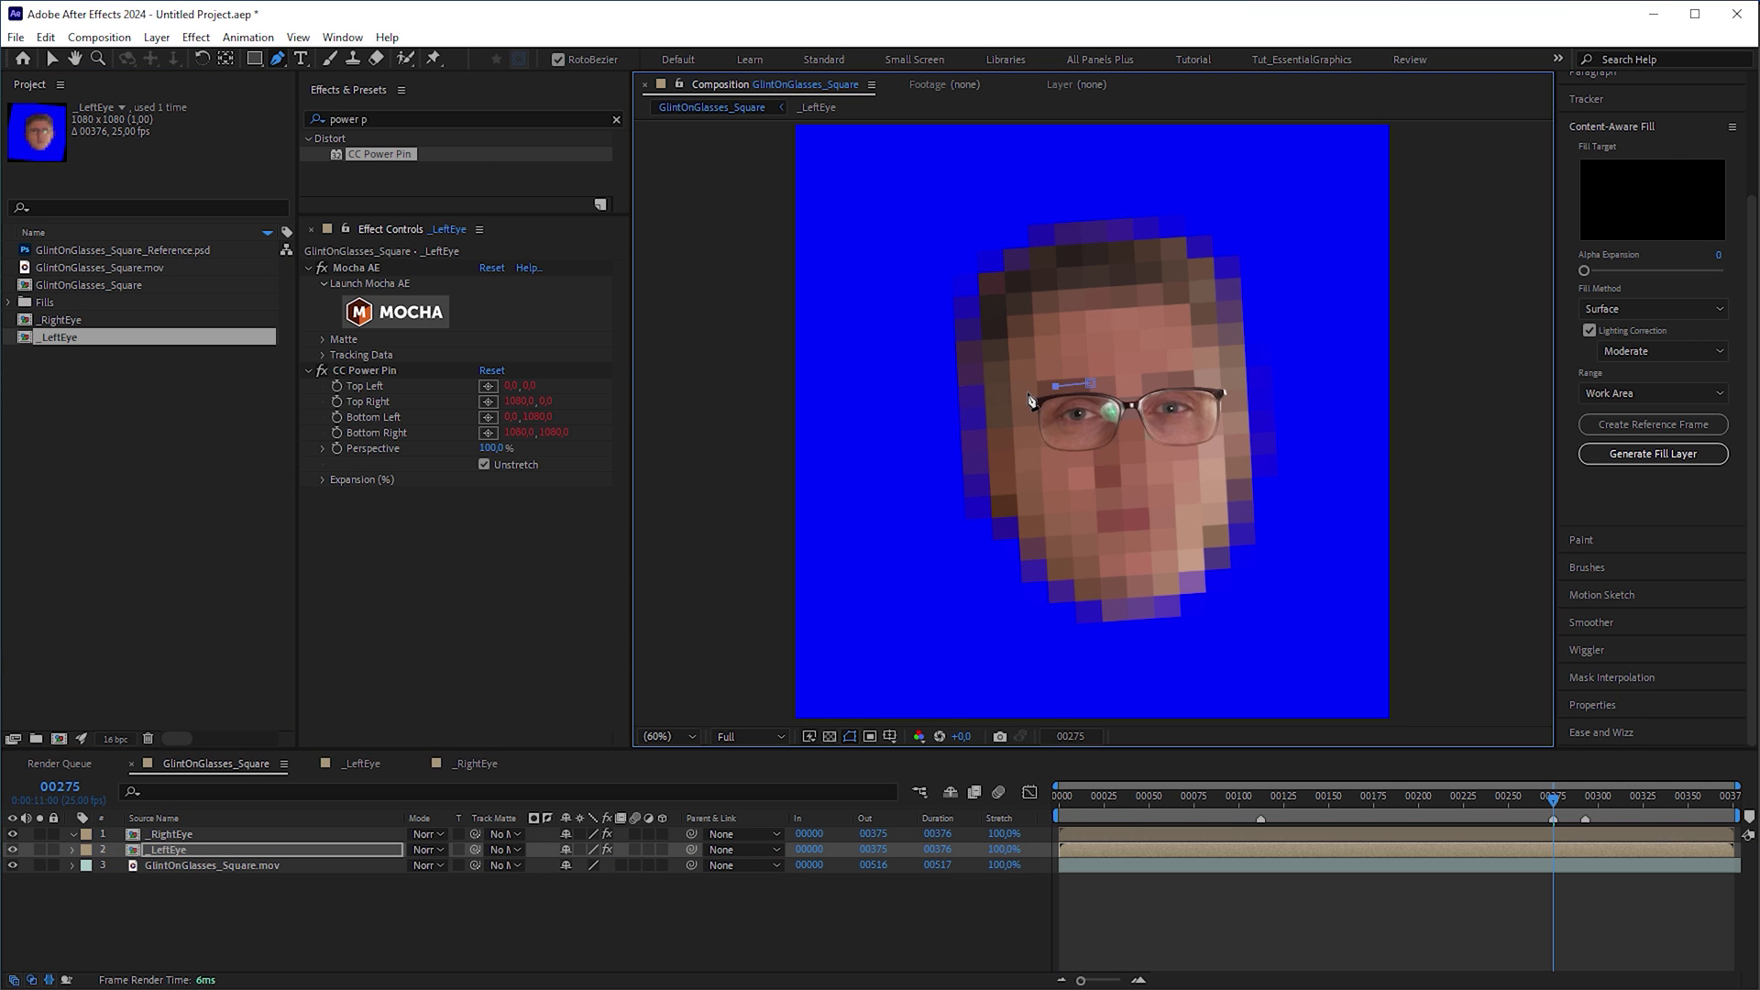
{"action": "key", "text": "ctrl+Up"}
{"action": "left_click", "coordinate": [1172, 377]}
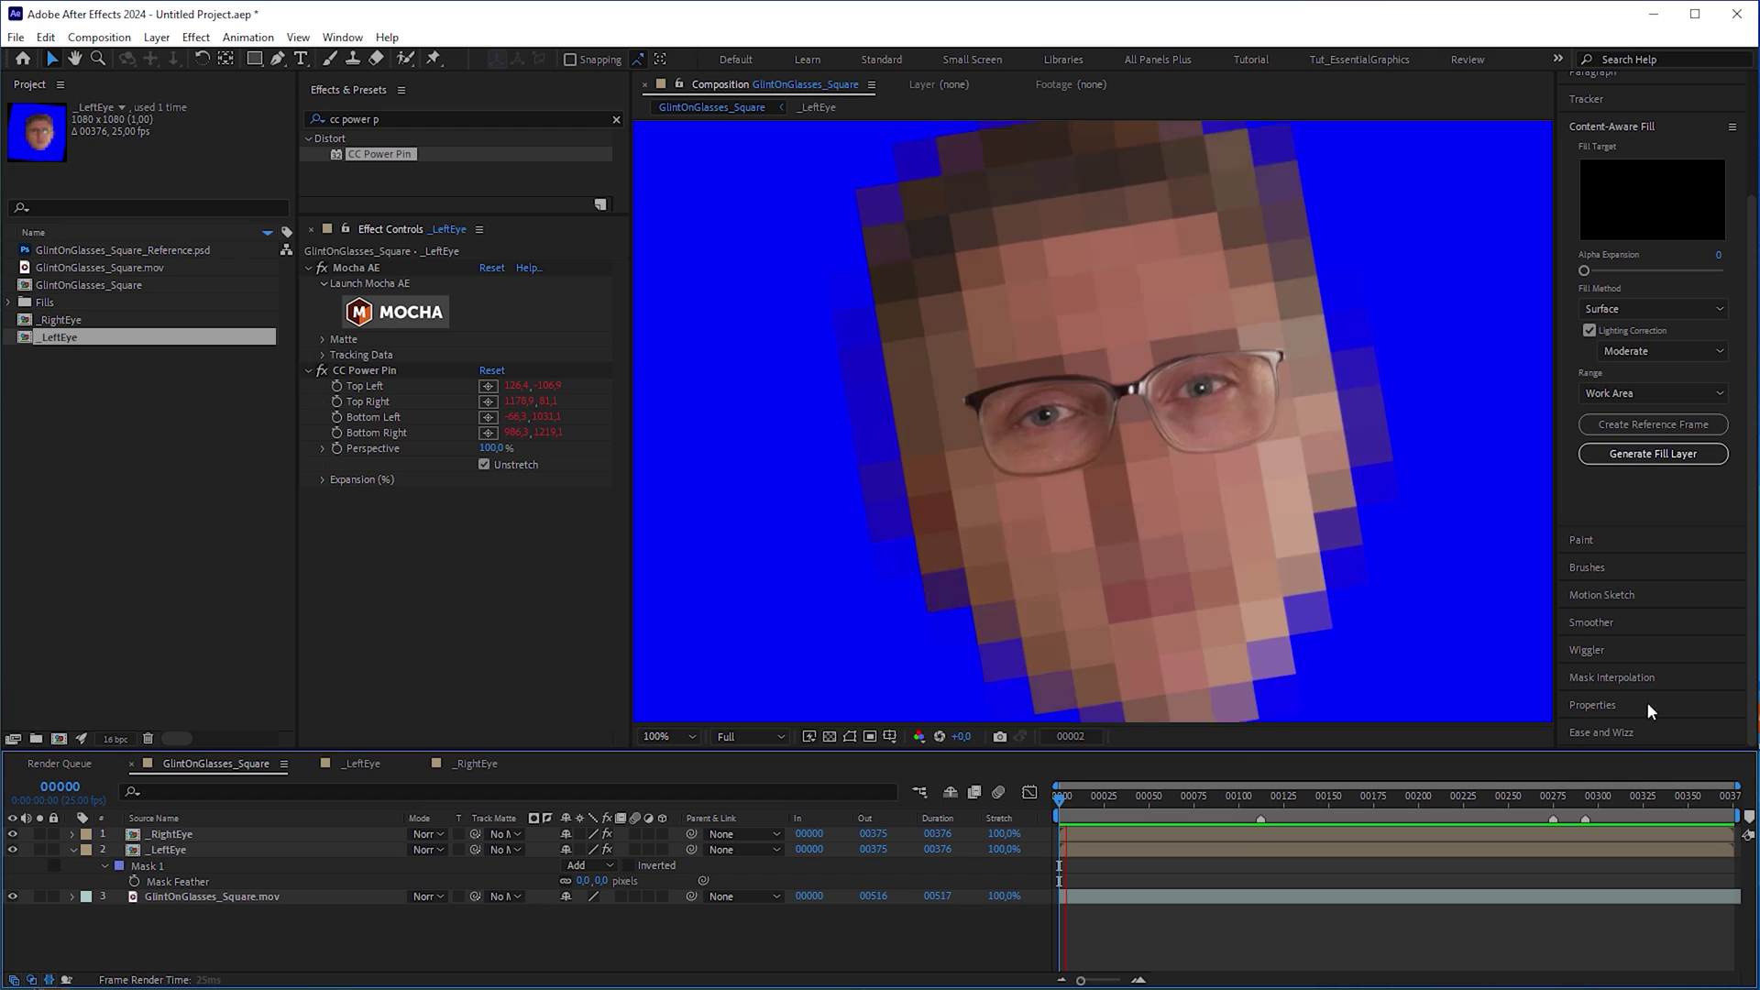
At frame 00275, open the _LeftEye precomp and draw a new curved mask around the left lens.
{"action": "left_click", "coordinate": [1552, 796]}
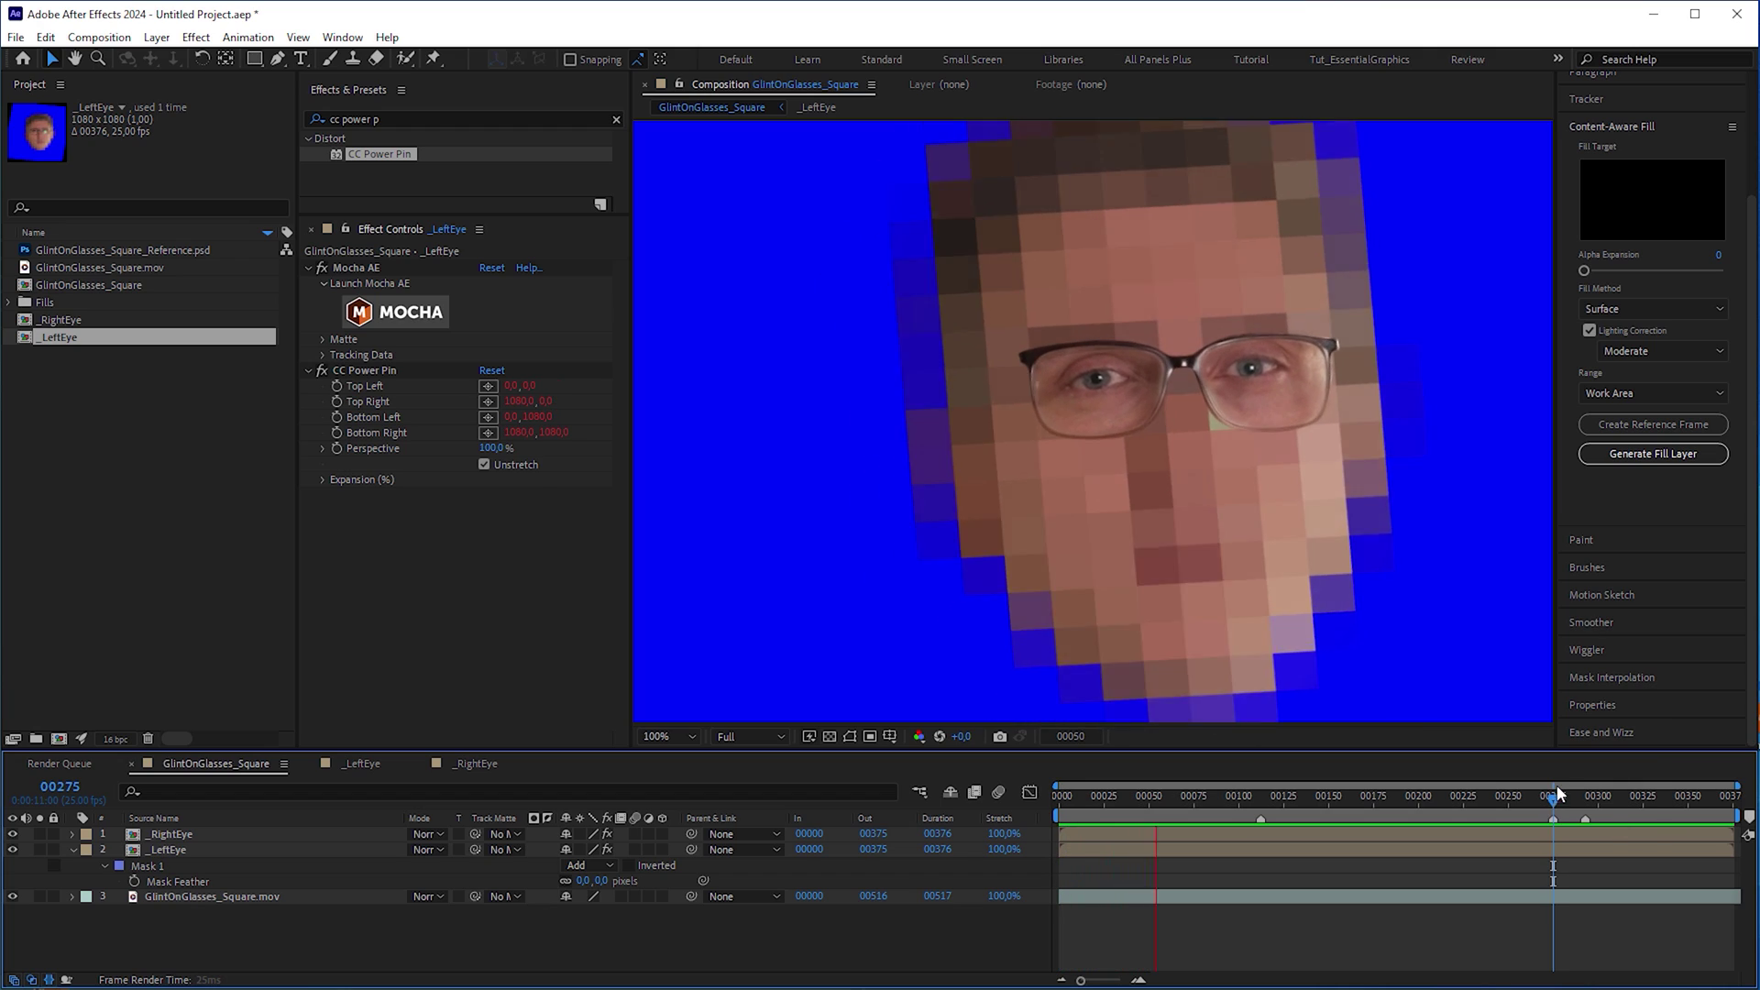
{"action": "double_click", "coordinate": [167, 850]}
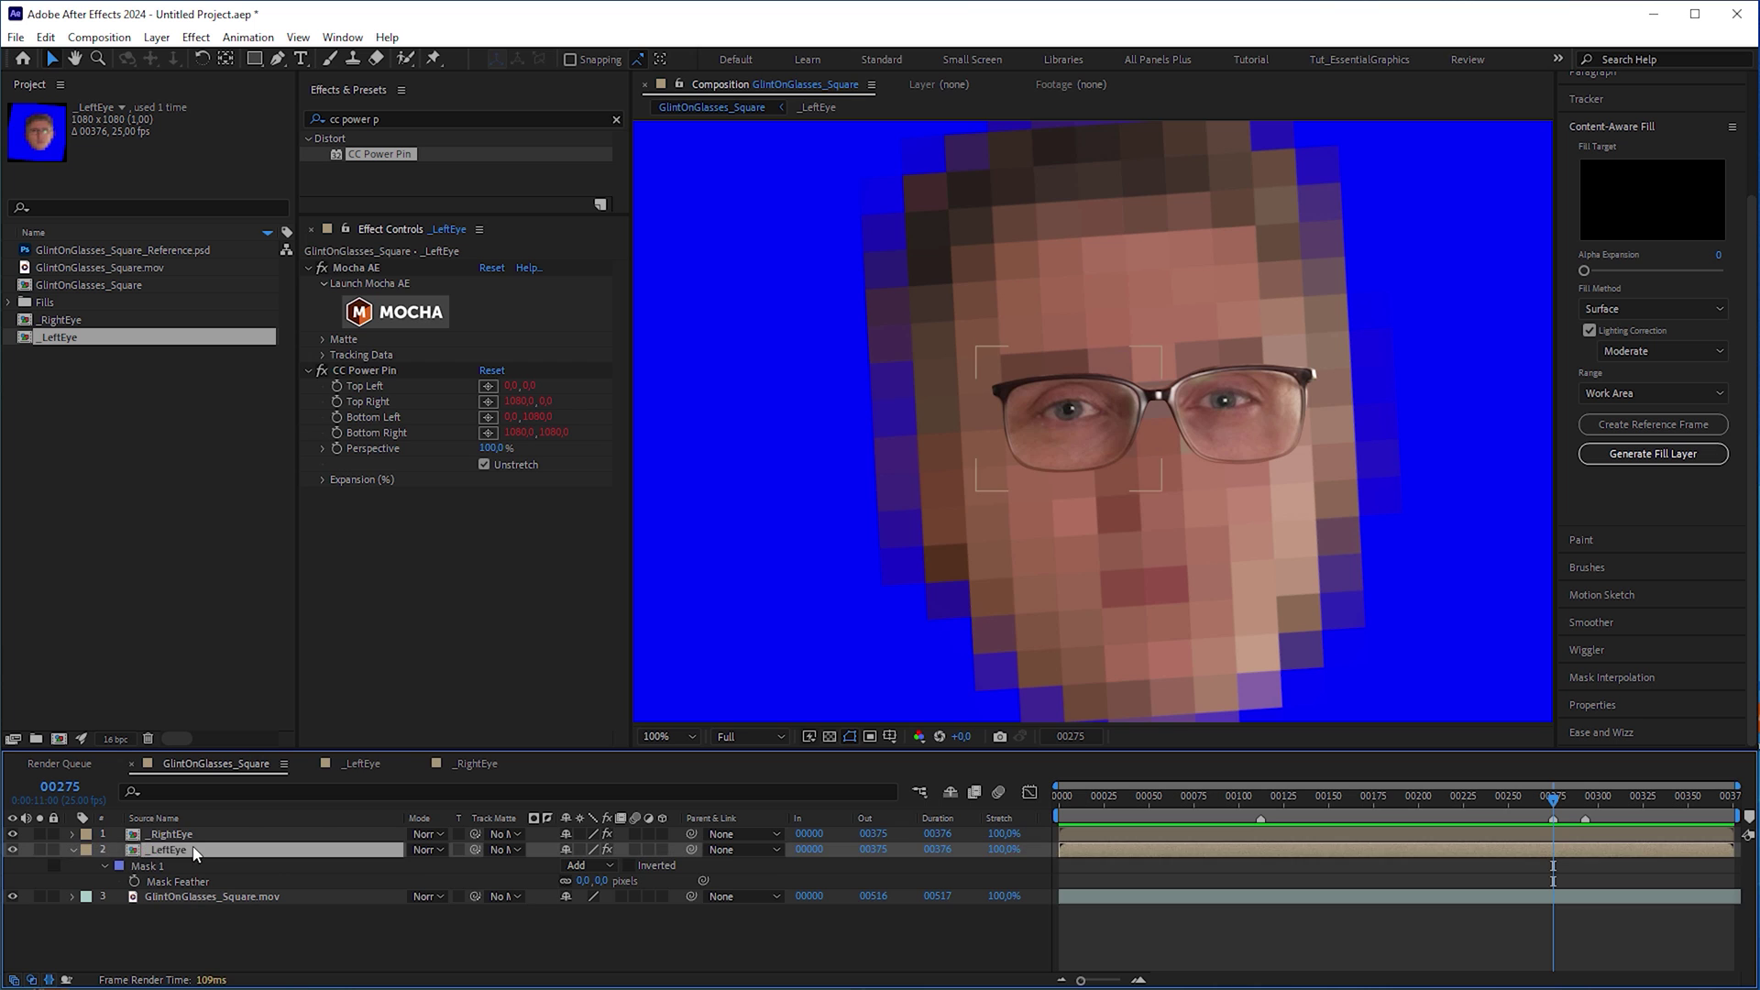
{"action": "key", "text": "g"}
{"action": "left_click", "coordinate": [1132, 313]}
{"action": "left_click_drag", "start_coordinate": [1113, 393], "coordinate": [1118, 433]}
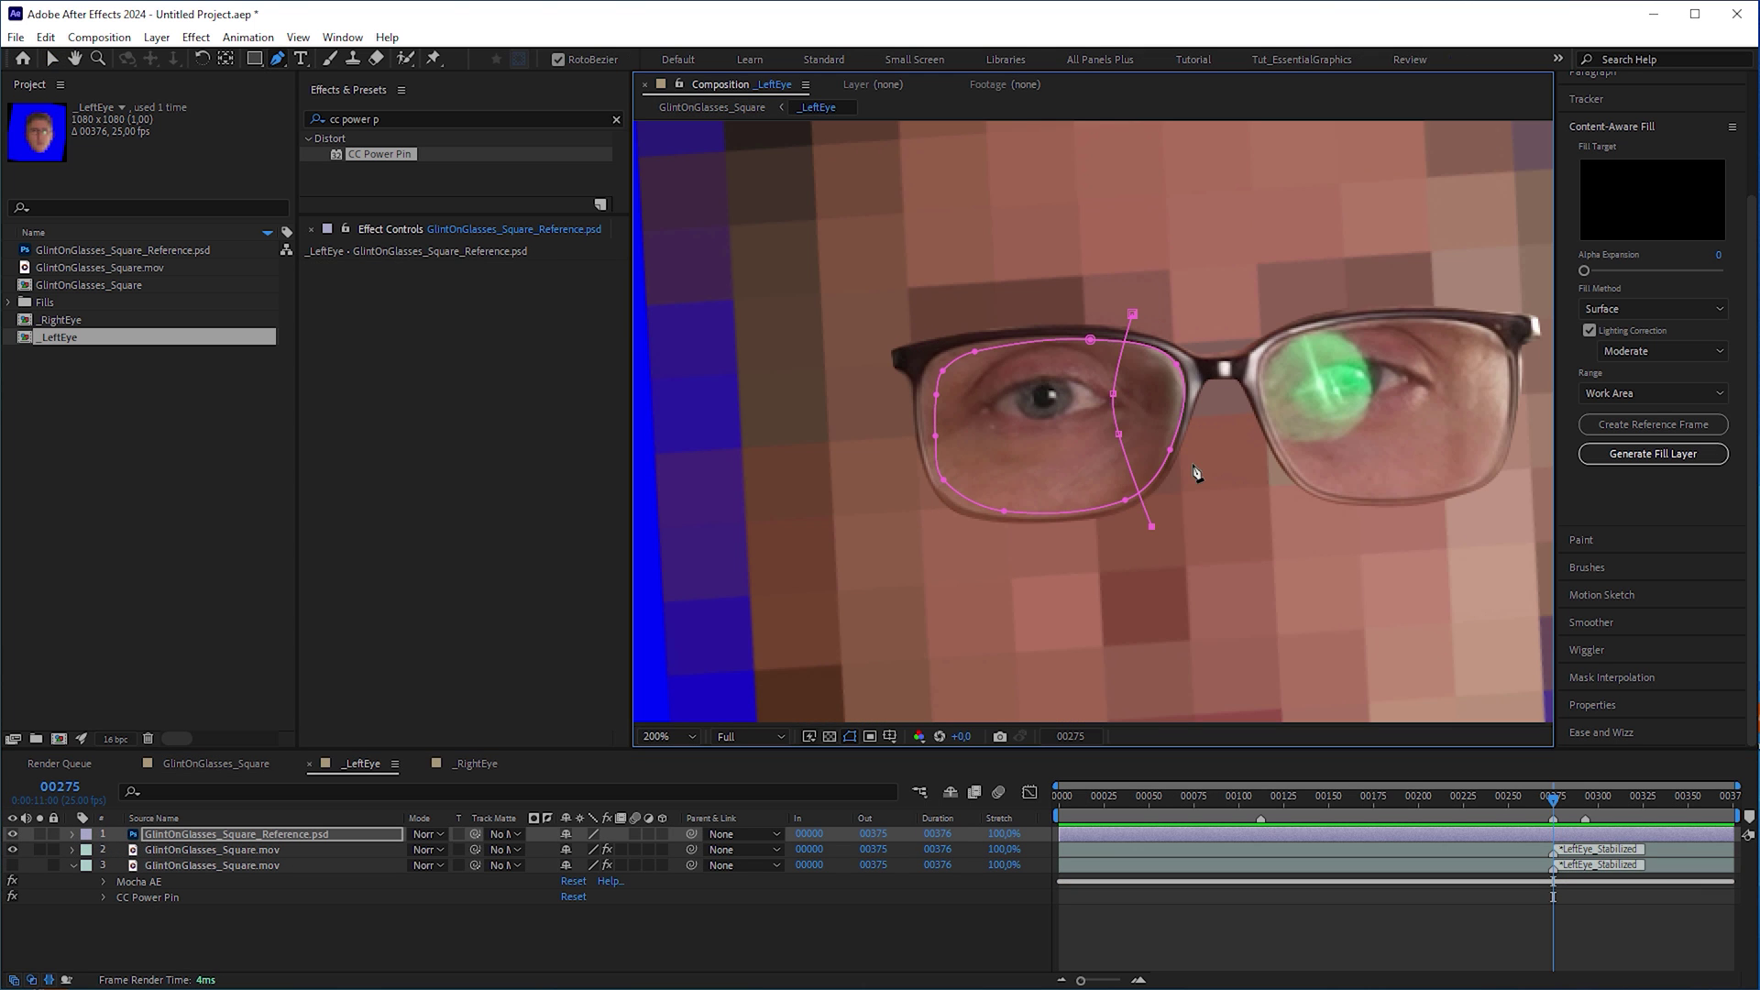
{"action": "left_click", "coordinate": [1132, 314]}
{"action": "key", "text": "v"}
Reveal the layer's mask paths, move to frame 00097, and preview the masked result.
{"action": "left_click_drag", "start_coordinate": [1115, 801], "coordinate": [1191, 806]}
{"action": "key", "text": "m"}
{"action": "key", "text": "alt+m"}
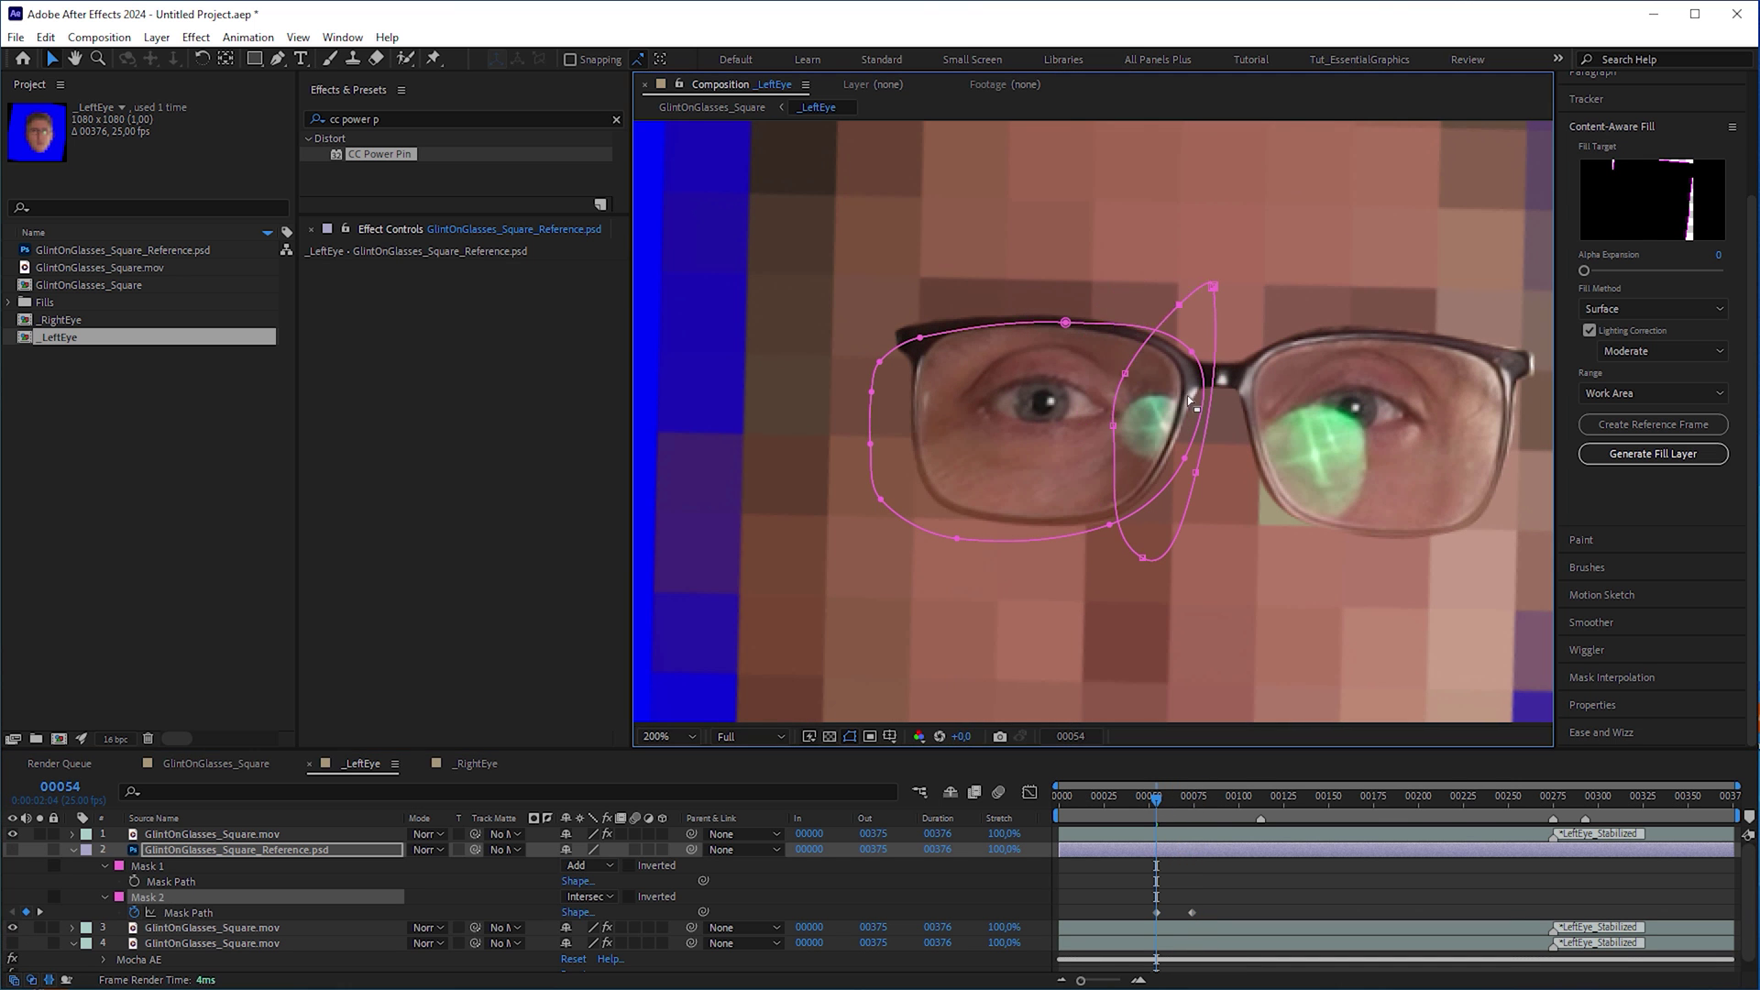
{"action": "left_click", "coordinate": [1232, 817]}
{"action": "key", "text": "space"}
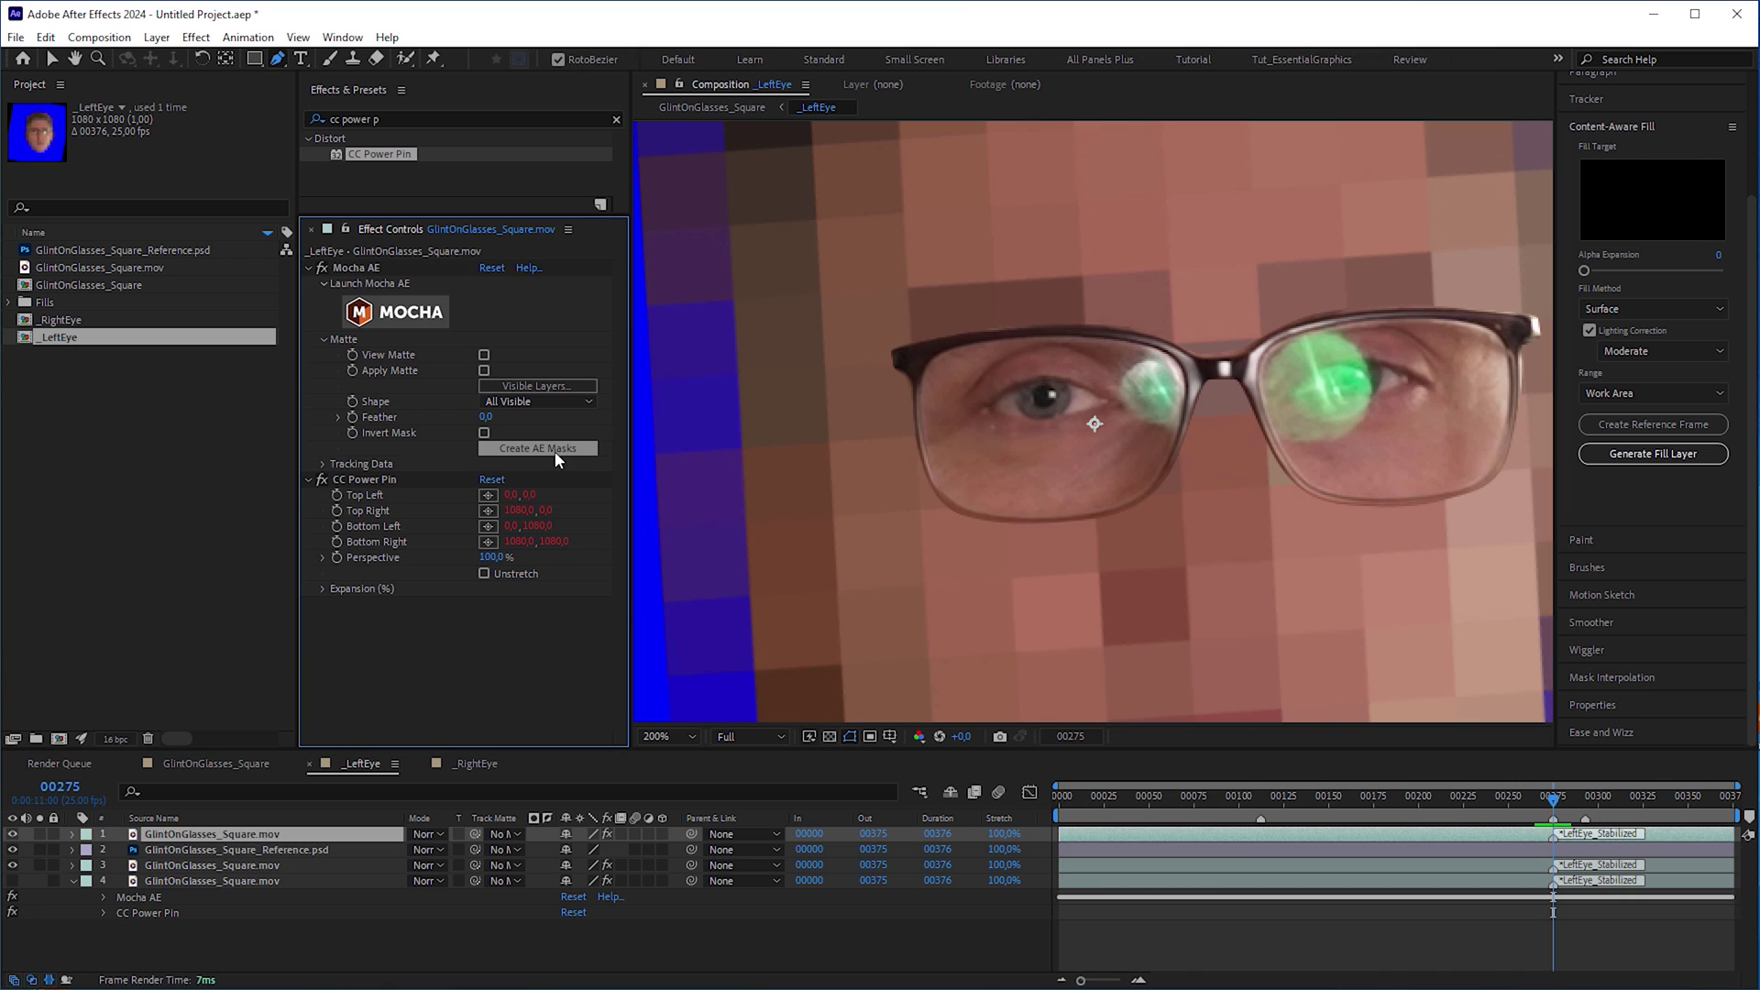
Solo the top footage layer, set its mask mode to Subtract, and scrub to check the blink.
{"action": "left_click", "coordinate": [41, 834]}
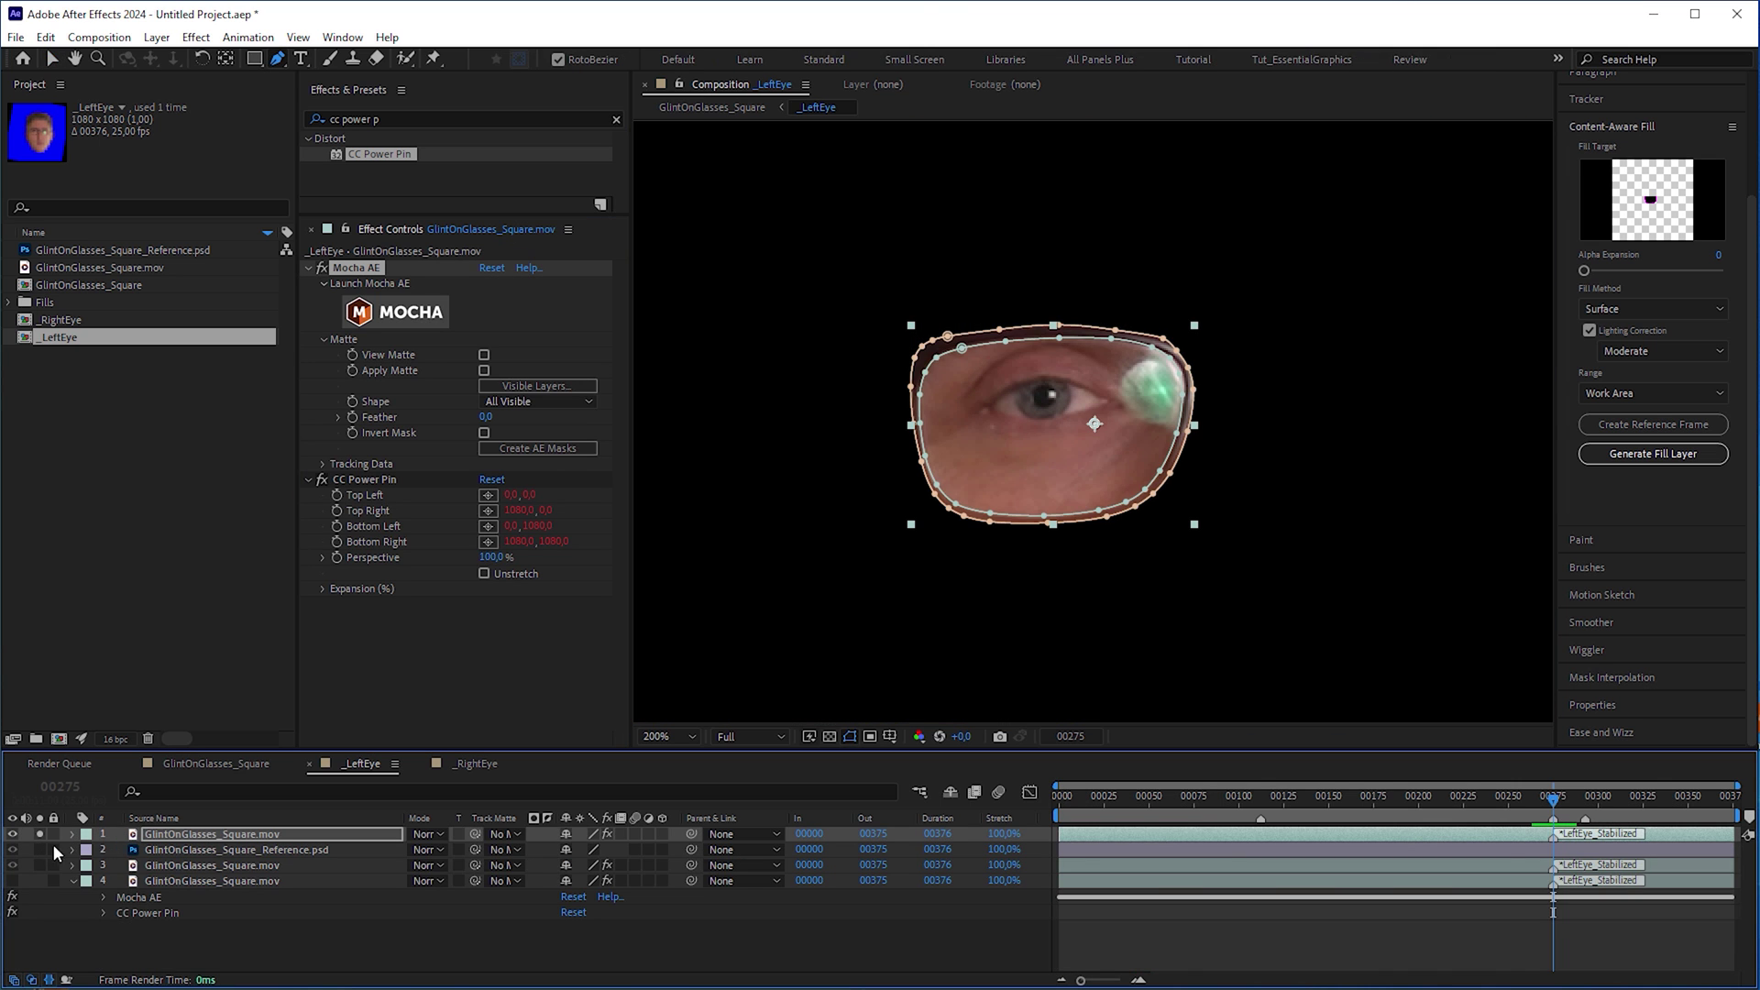
{"action": "left_click", "coordinate": [73, 834]}
{"action": "left_click", "coordinate": [590, 881]}
{"action": "left_click", "coordinate": [610, 944]}
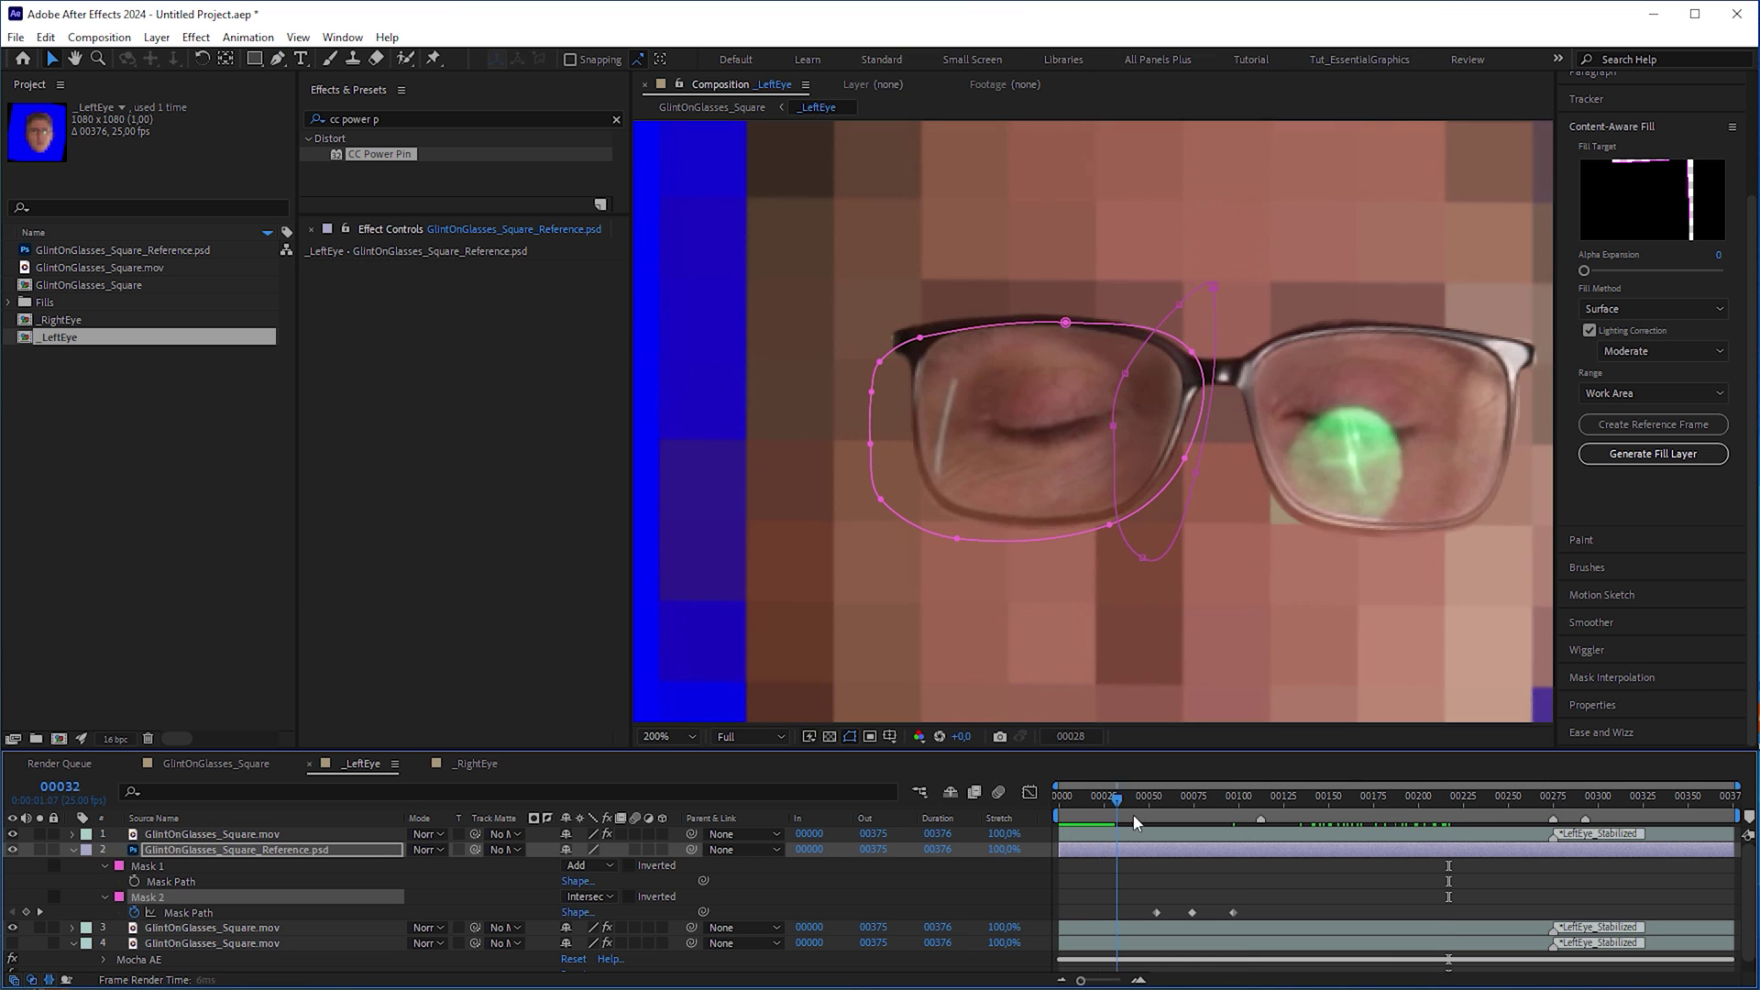
{"action": "left_click_drag", "start_coordinate": [1212, 828], "coordinate": [1373, 828]}
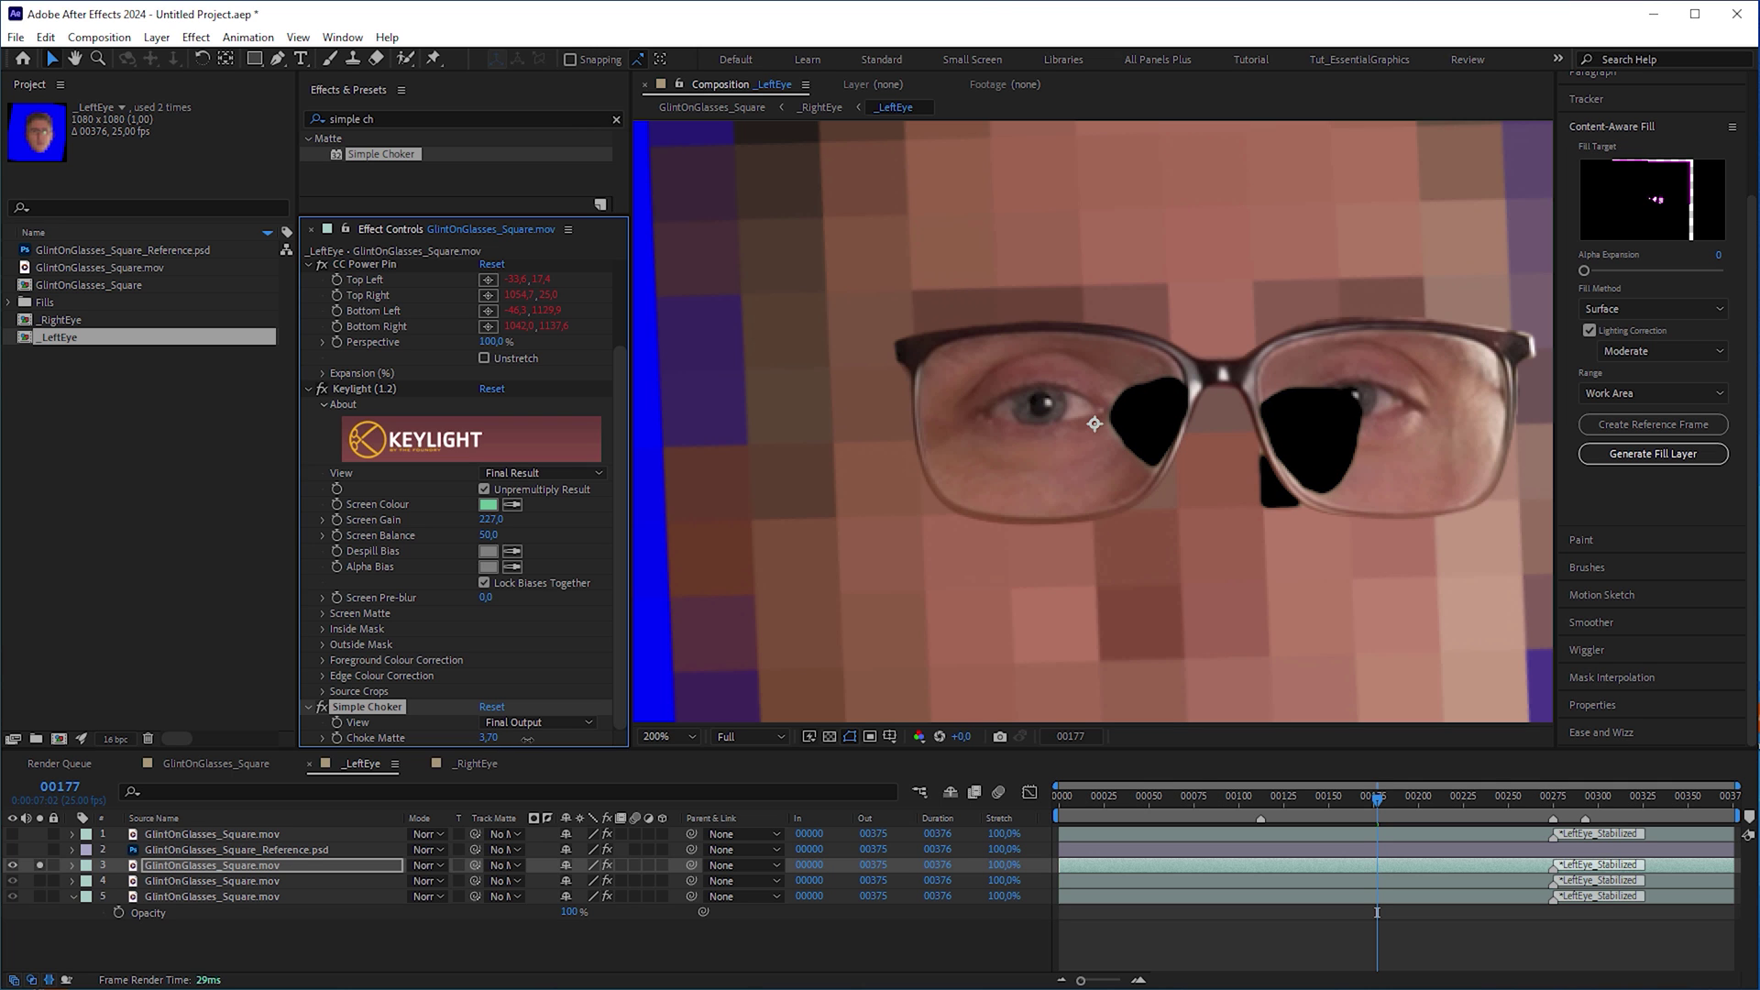
Choke the glint matte to 12,60, move the keyed layer up, and apply Curves to the reference.
{"action": "left_click_drag", "start_coordinate": [574, 725], "coordinate": [591, 725]}
{"action": "key", "text": "ctrl+bracketright"}
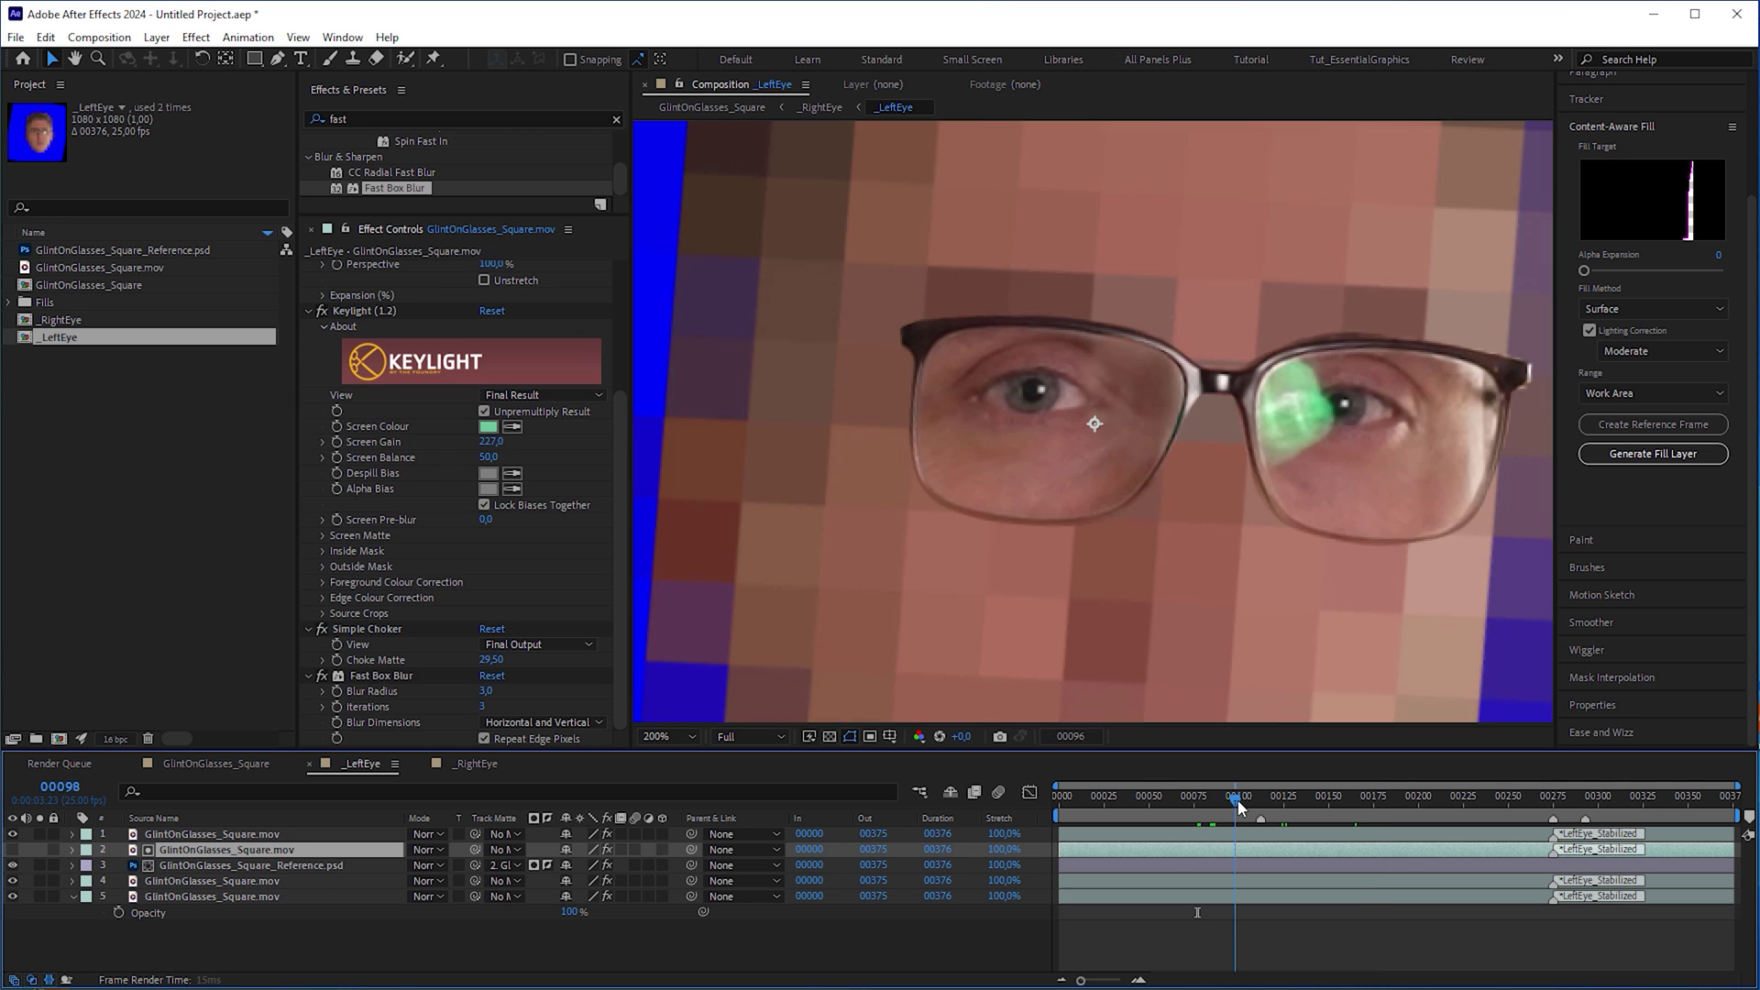
{"action": "left_click_drag", "start_coordinate": [1230, 819], "coordinate": [1190, 818]}
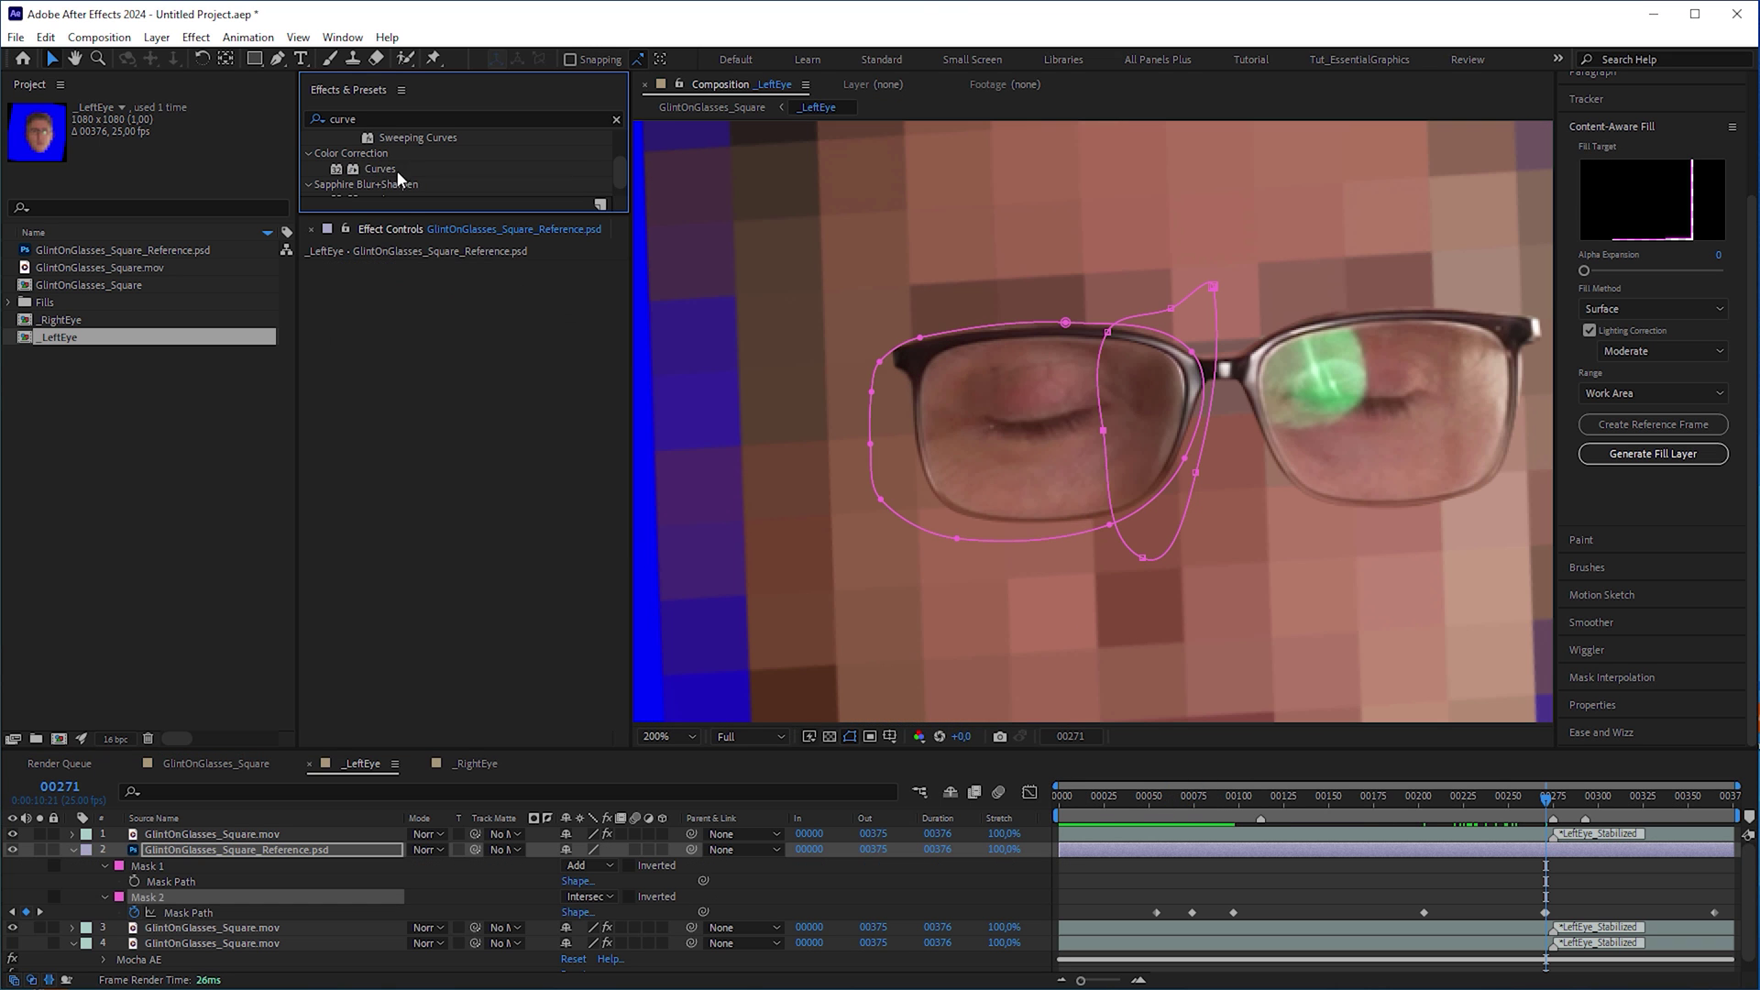
{"action": "left_click_drag", "start_coordinate": [454, 288], "coordinate": [444, 404]}
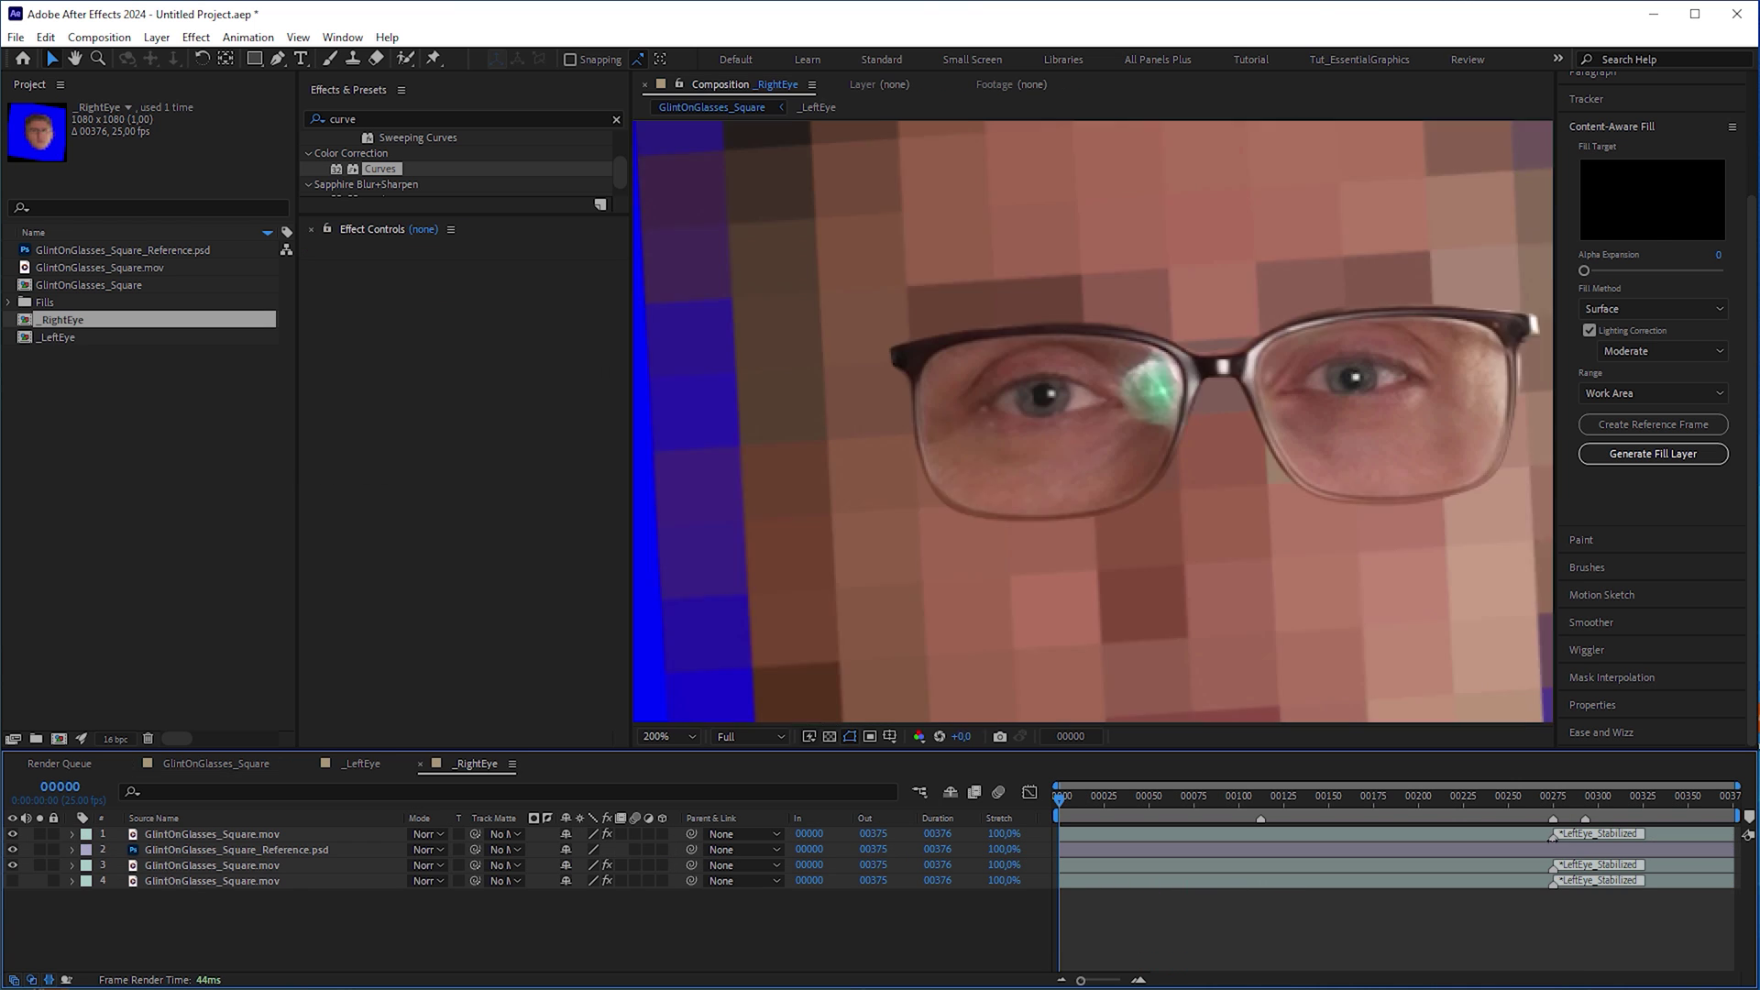
Add _LeftEye into _RightEye with an oval mask over the right lens, feather 17, and Curves.
{"action": "left_click_drag", "start_coordinate": [57, 337], "coordinate": [247, 830]}
{"action": "key", "text": "g"}
{"action": "left_click", "coordinate": [945, 419]}
{"action": "left_click", "coordinate": [953, 465]}
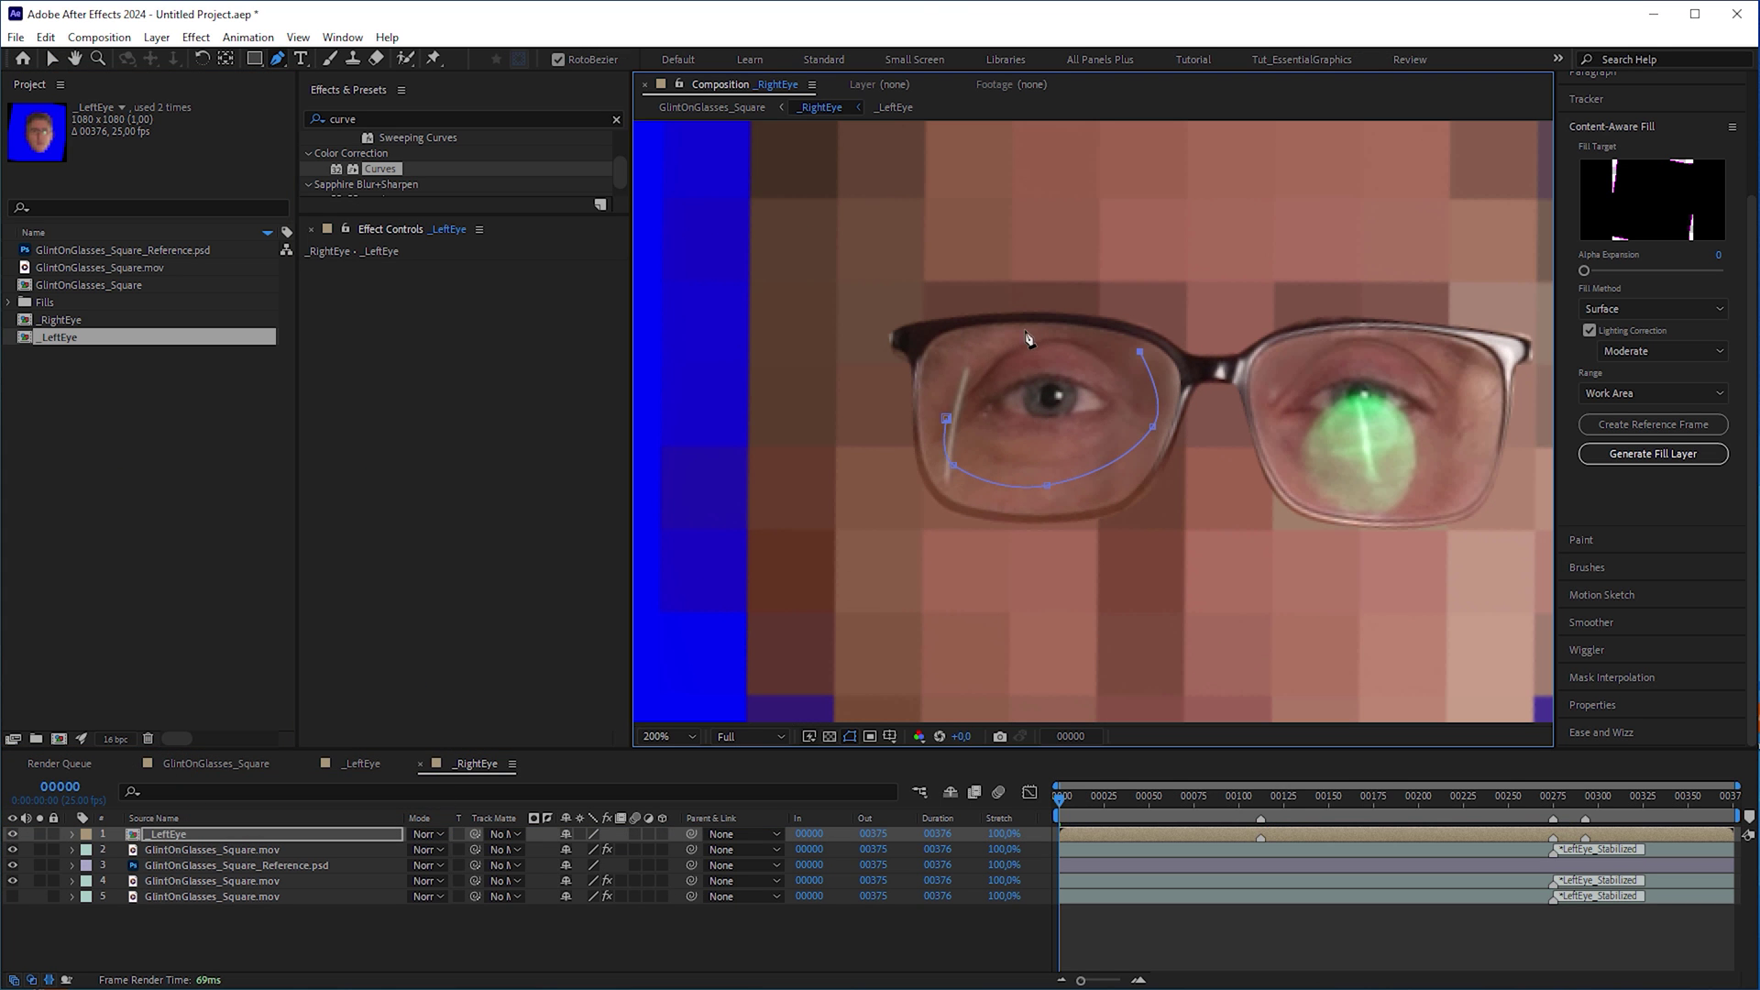
{"action": "left_click_drag", "start_coordinate": [1039, 445], "coordinate": [1304, 440]}
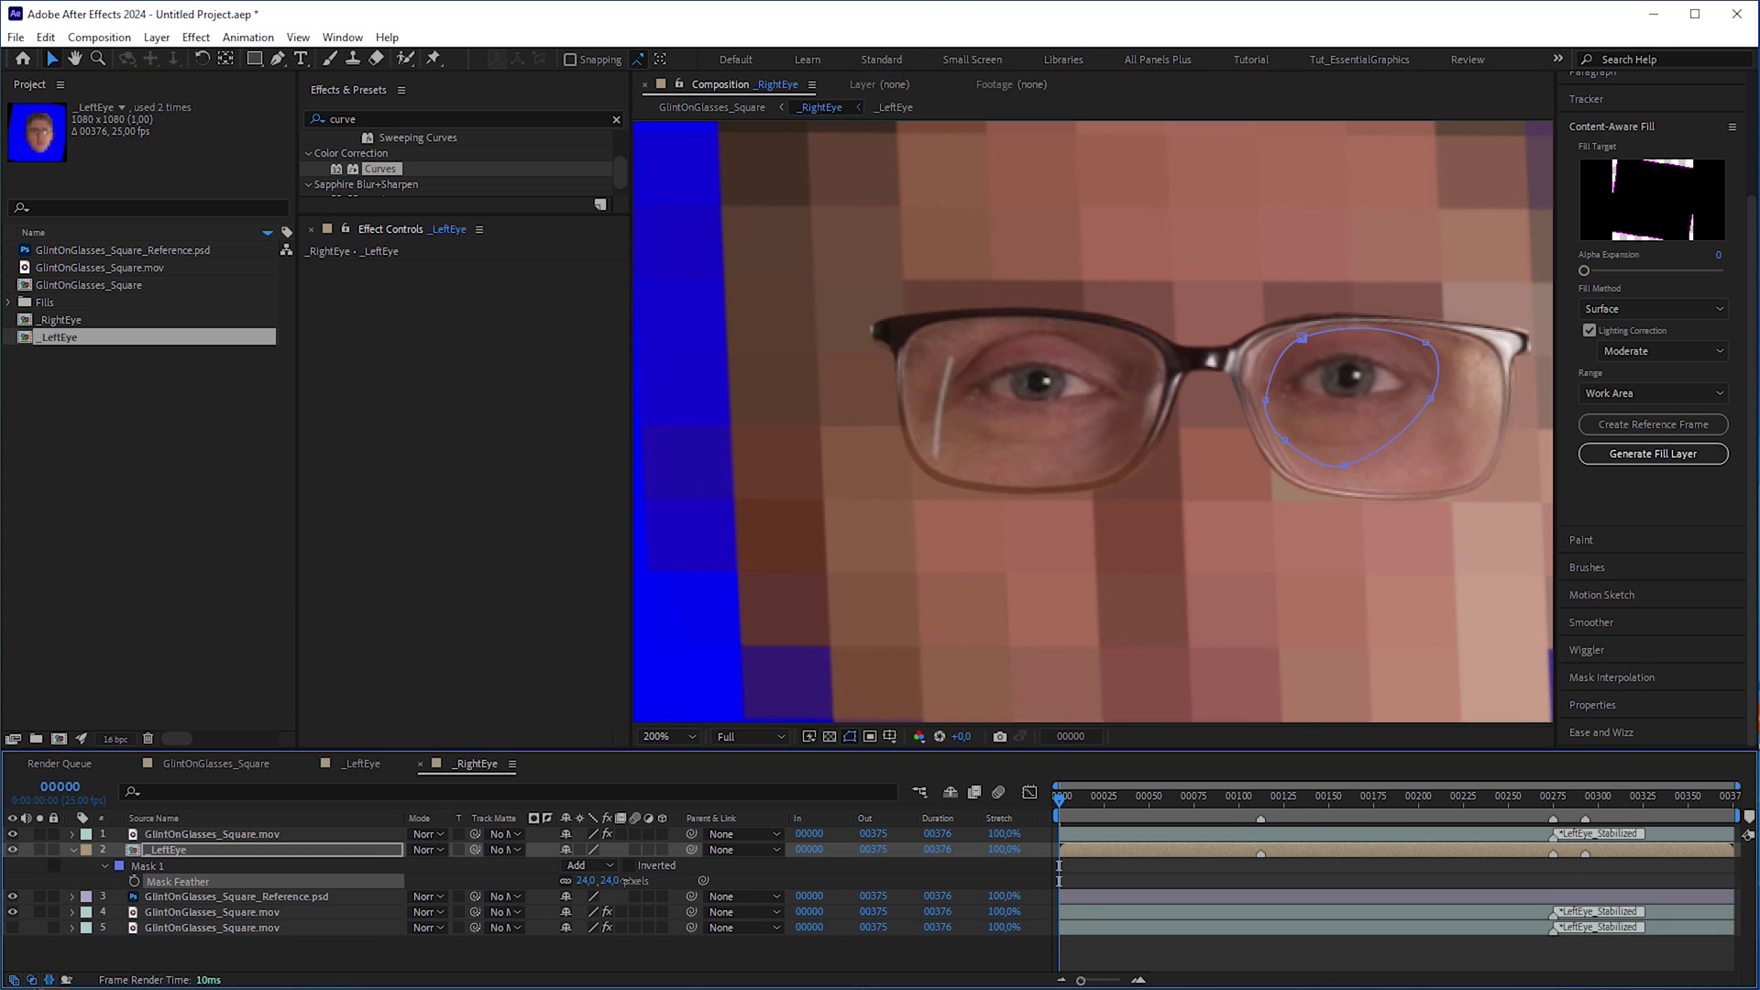
{"action": "left_click_drag", "start_coordinate": [626, 881], "coordinate": [620, 880]}
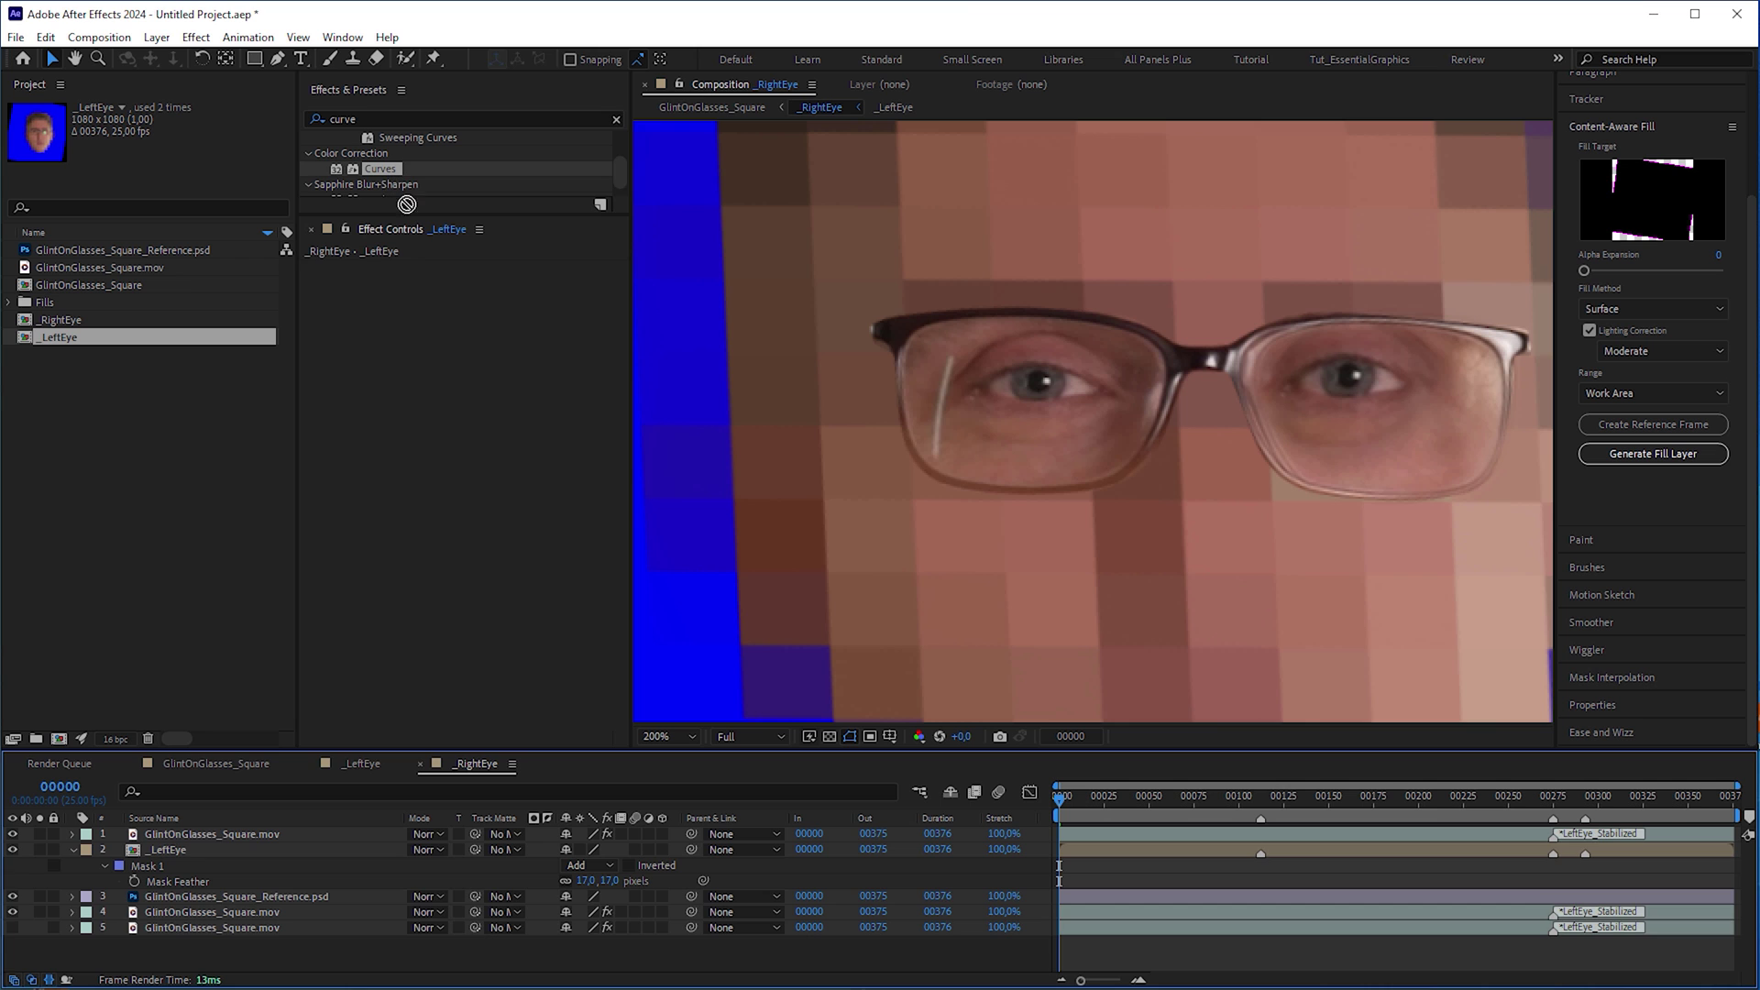
{"action": "left_click_drag", "start_coordinate": [380, 169], "coordinate": [1391, 401]}
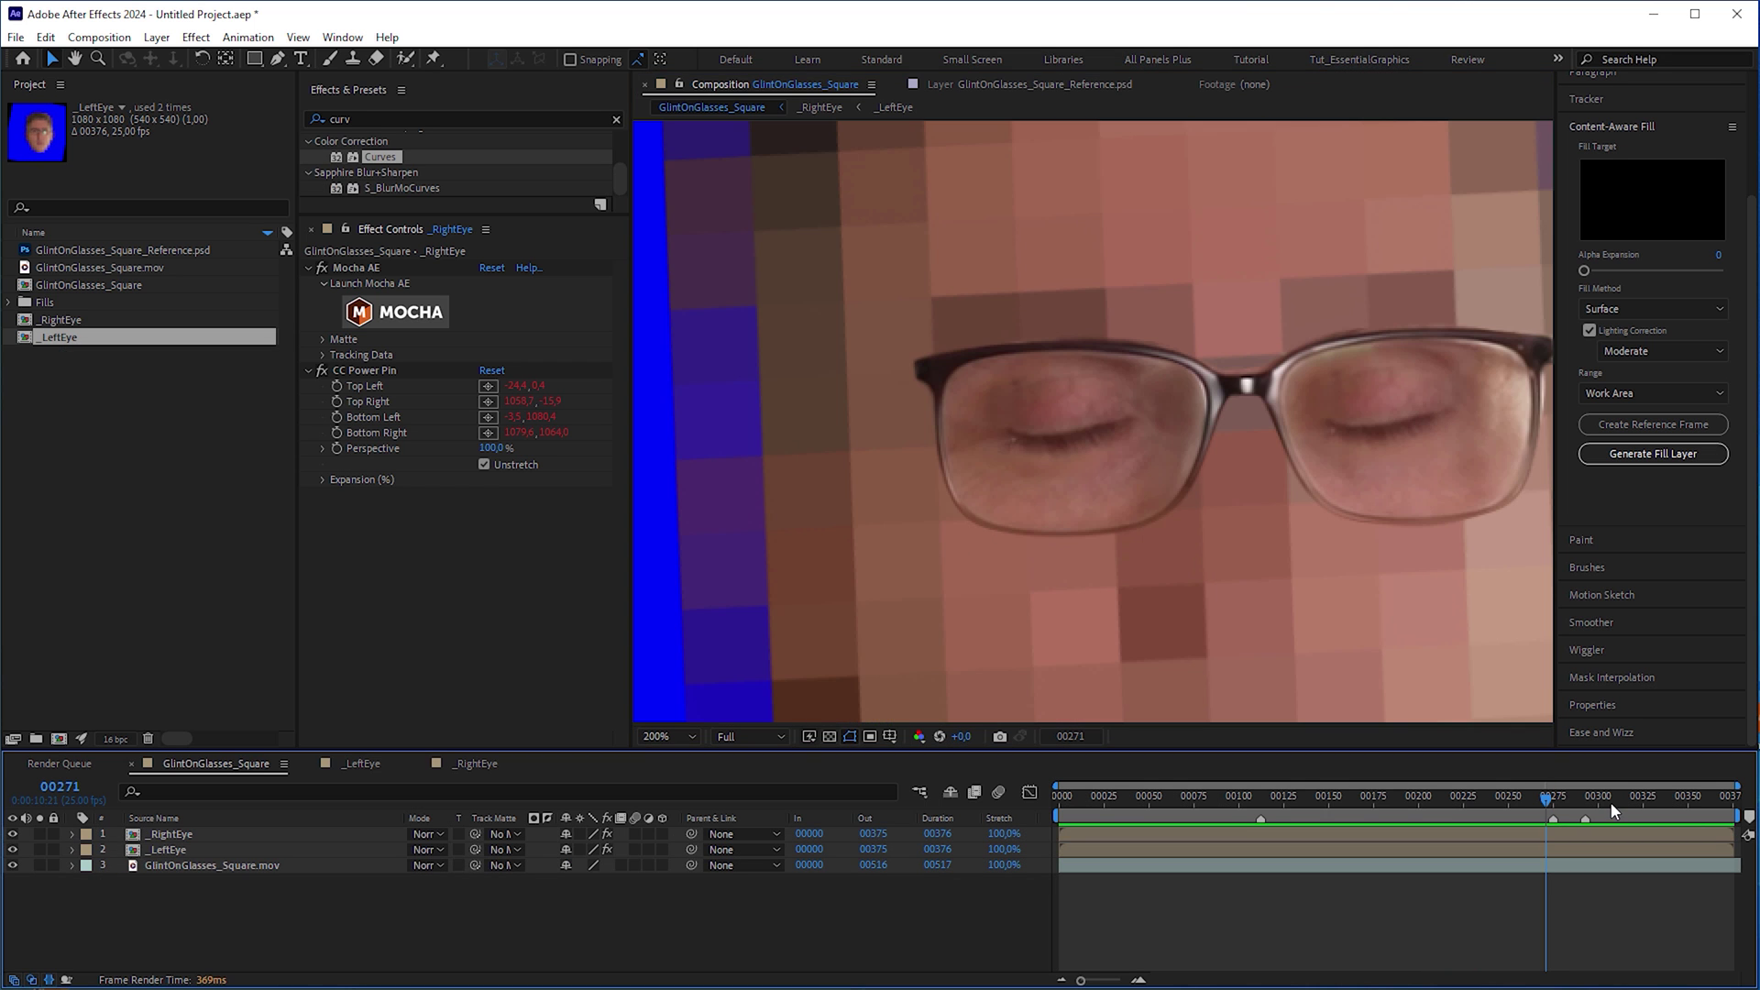
Apply Liquify to the _LeftEye layer and forward-warp the right-lens patch.
{"action": "left_click", "coordinate": [11, 834]}
{"action": "left_click", "coordinate": [11, 833]}
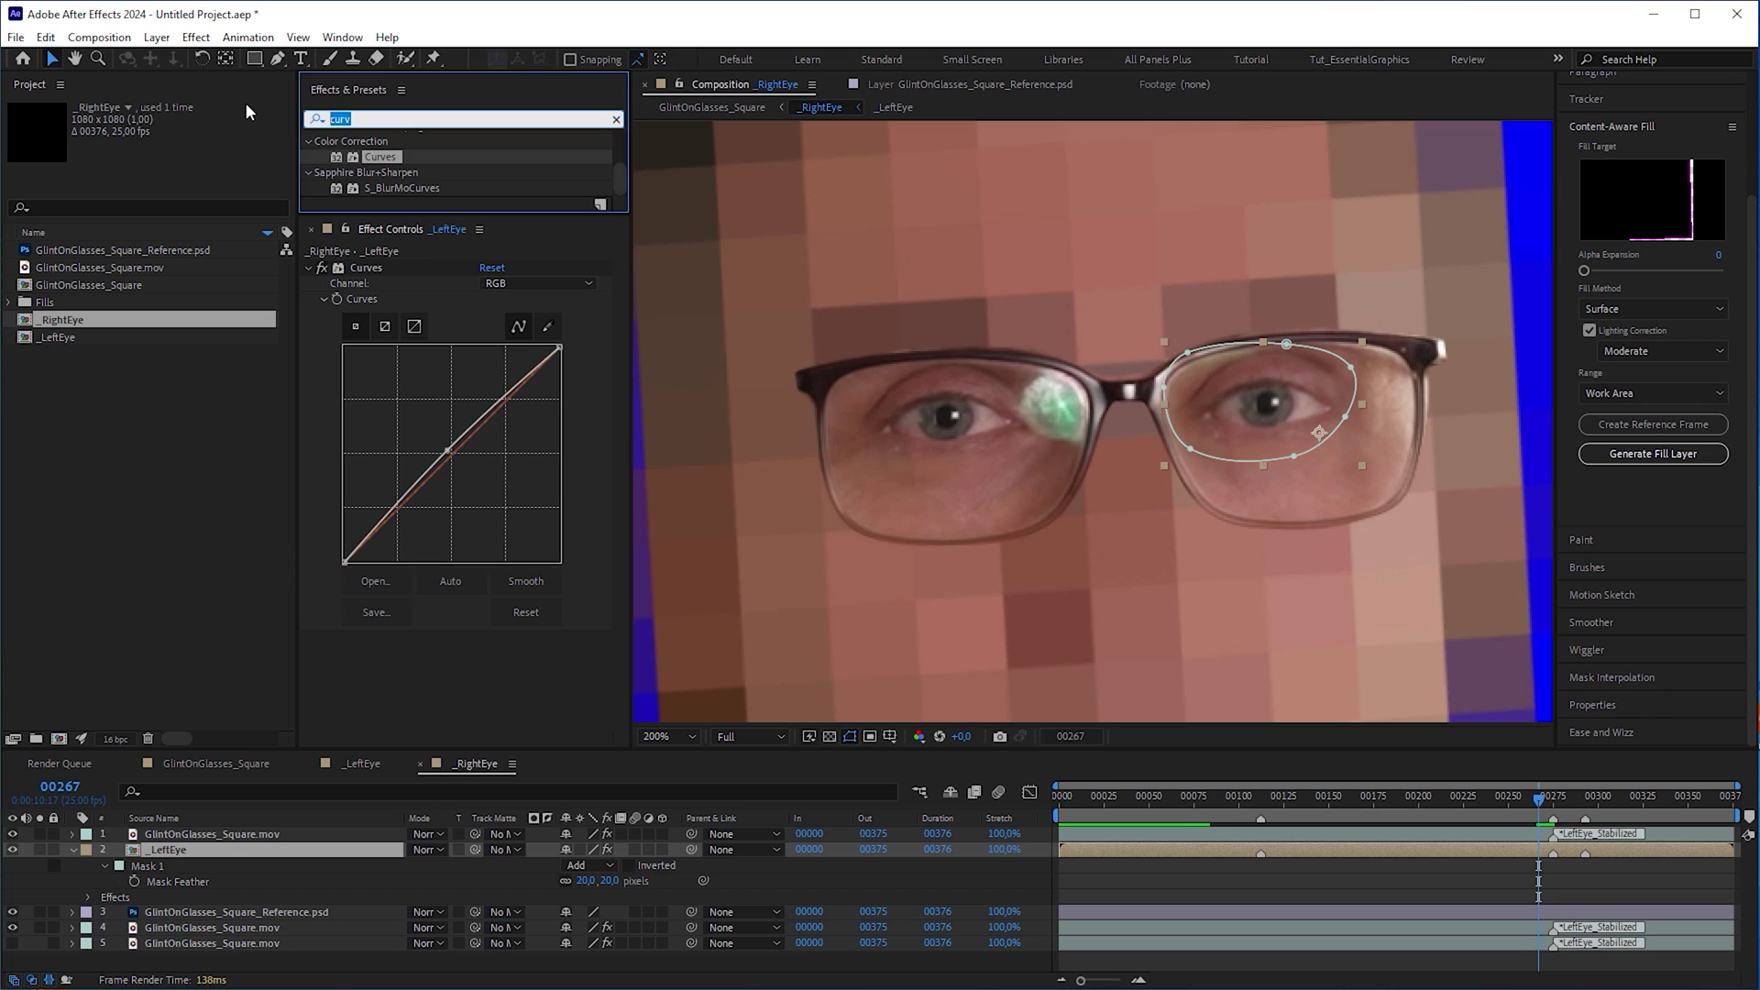
{"action": "type", "text": "ui"}
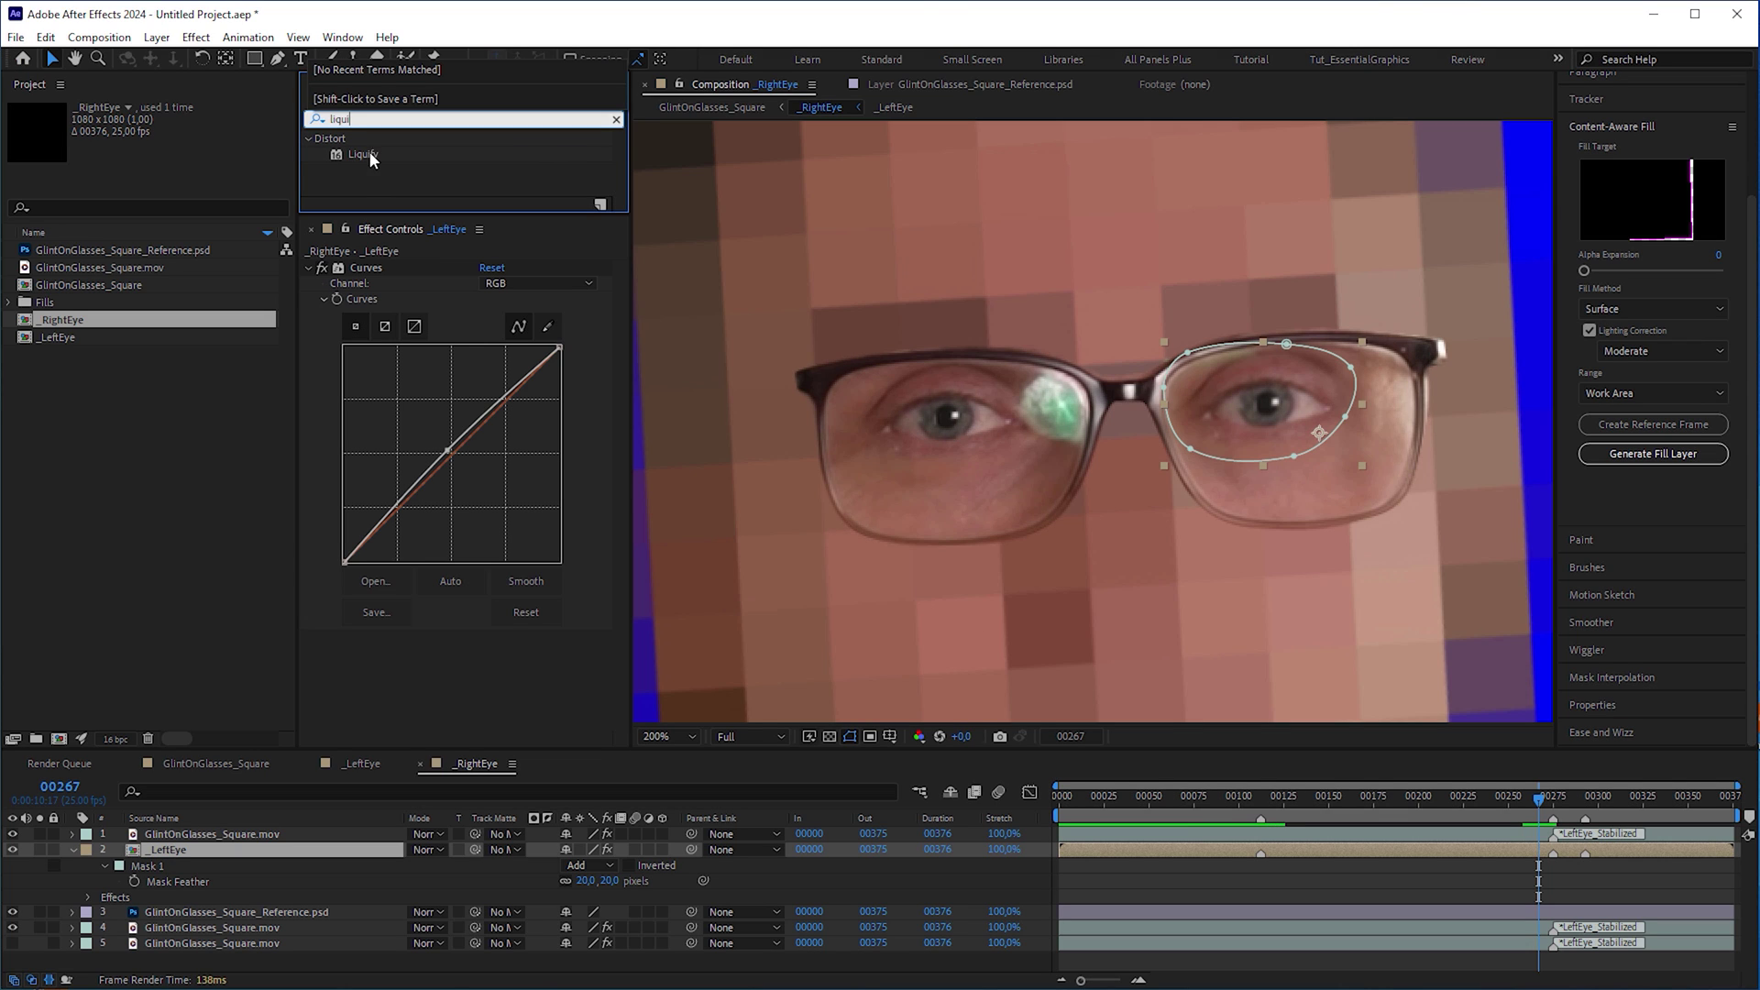
{"action": "left_click_drag", "start_coordinate": [454, 645], "coordinate": [455, 649]}
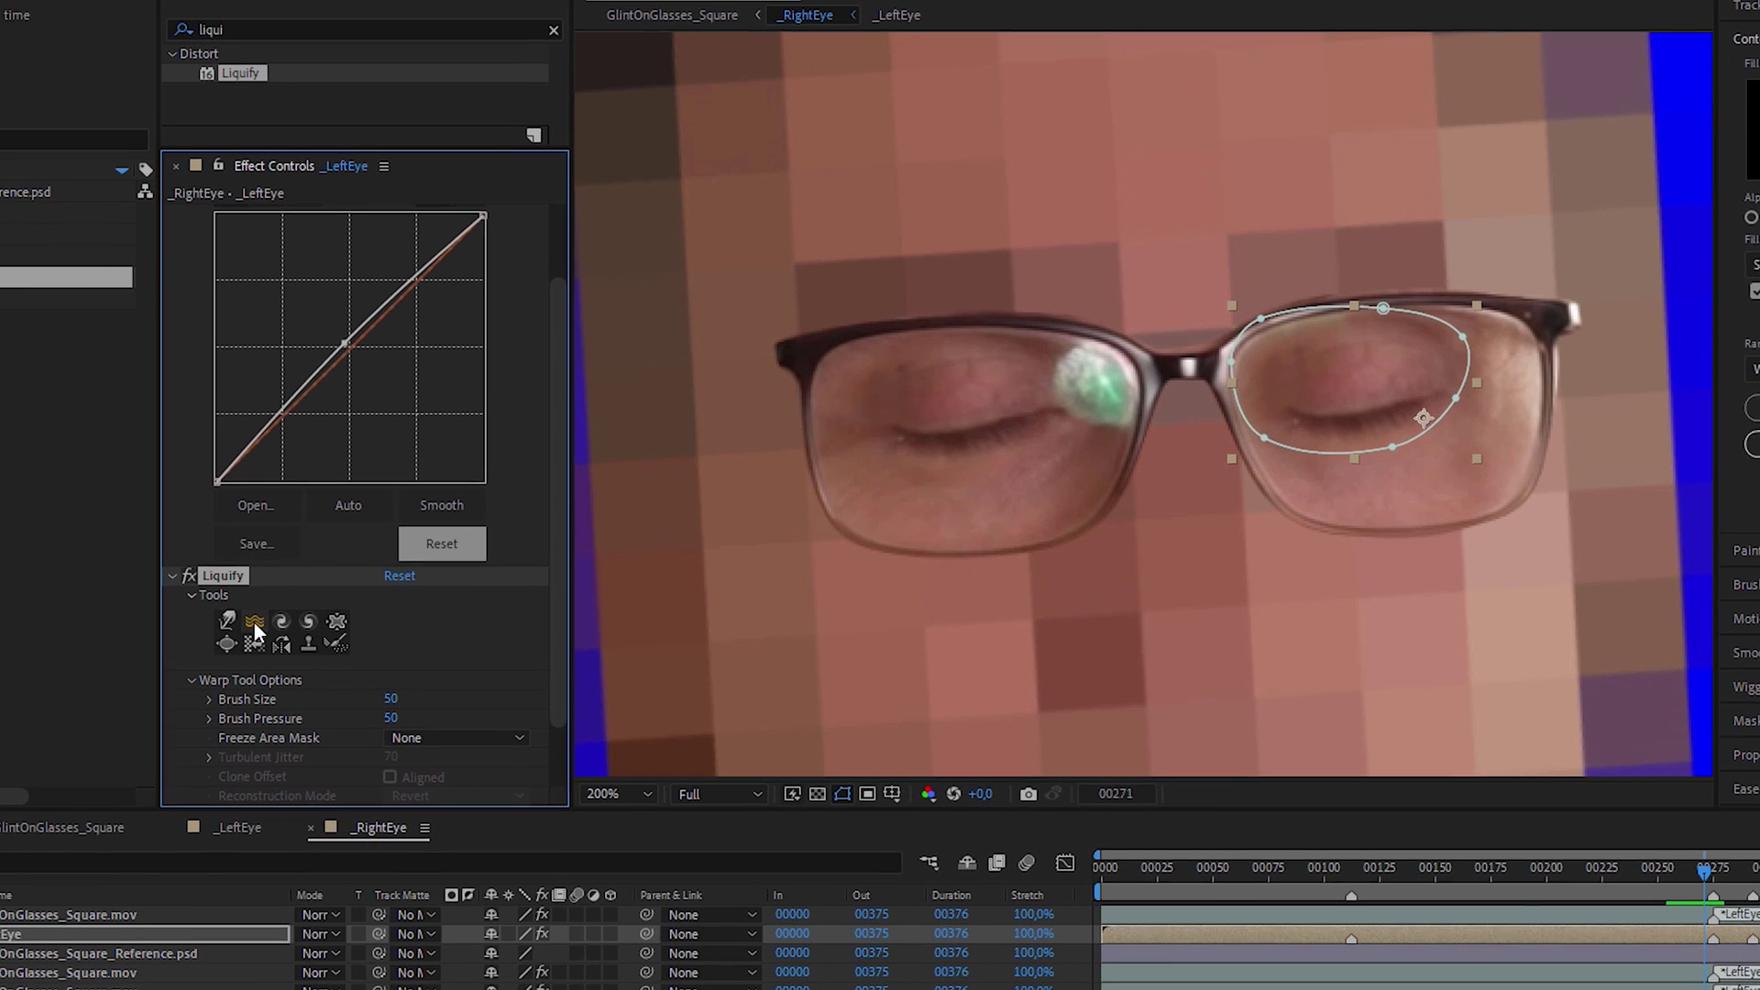
{"action": "left_click", "coordinate": [351, 597]}
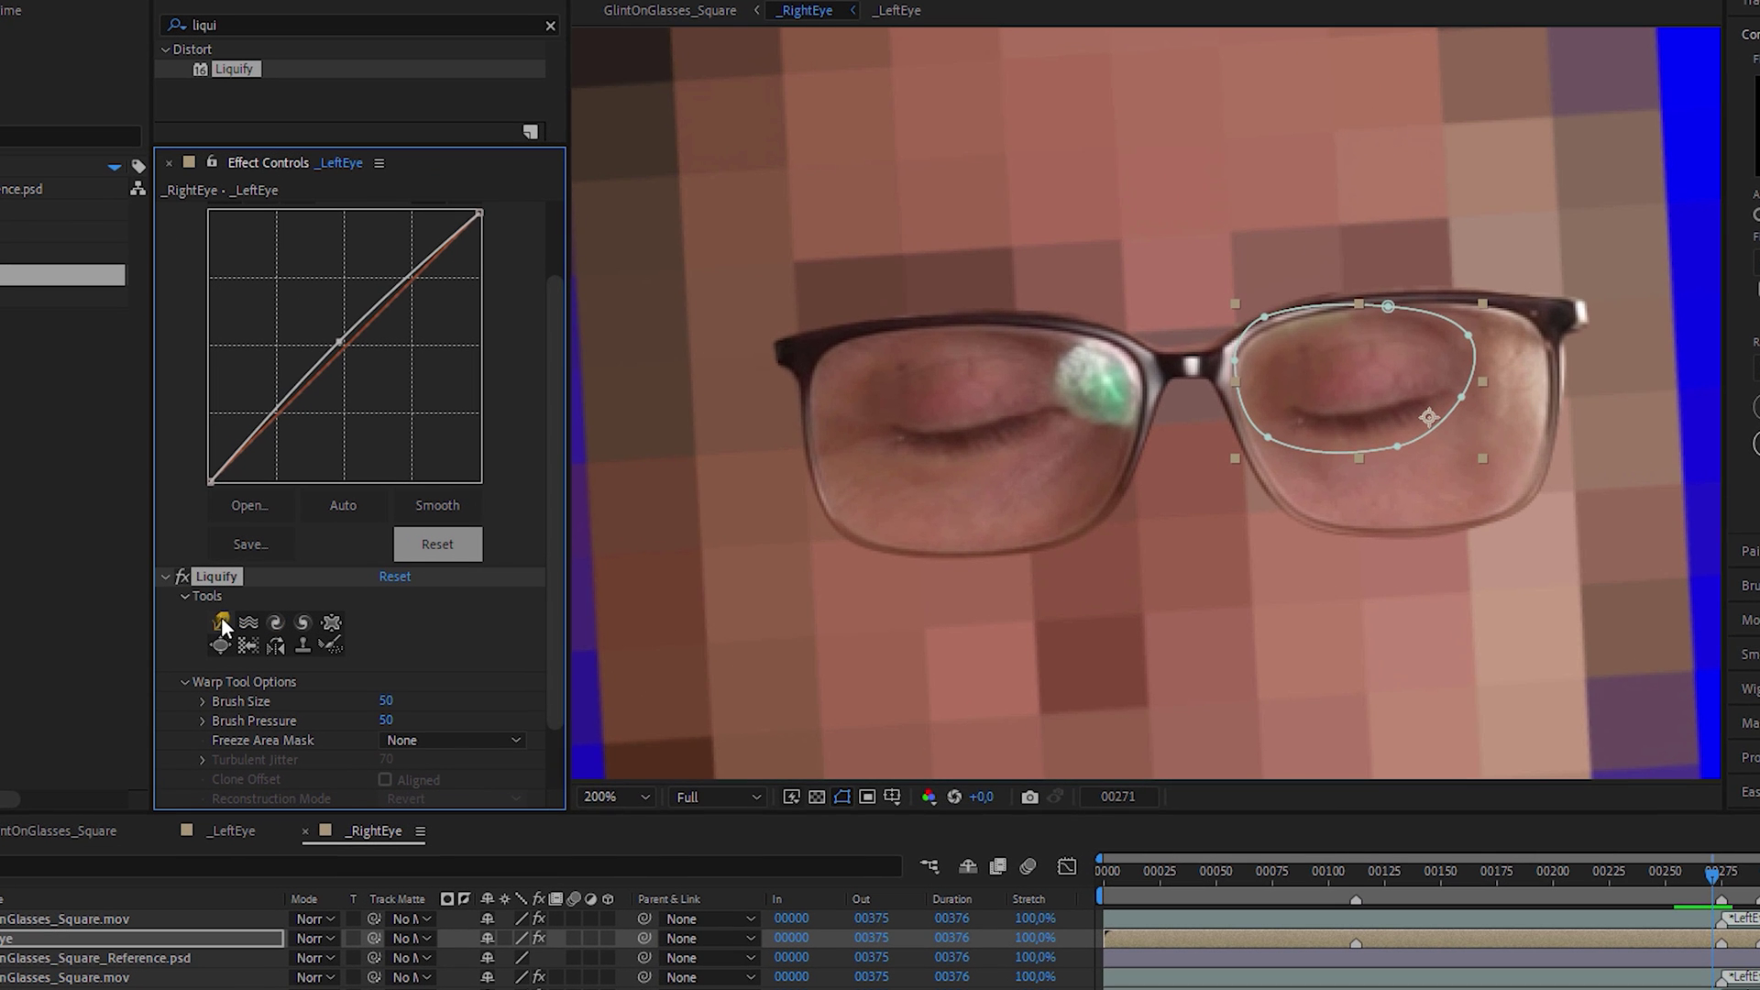
{"action": "left_click", "coordinate": [1290, 396]}
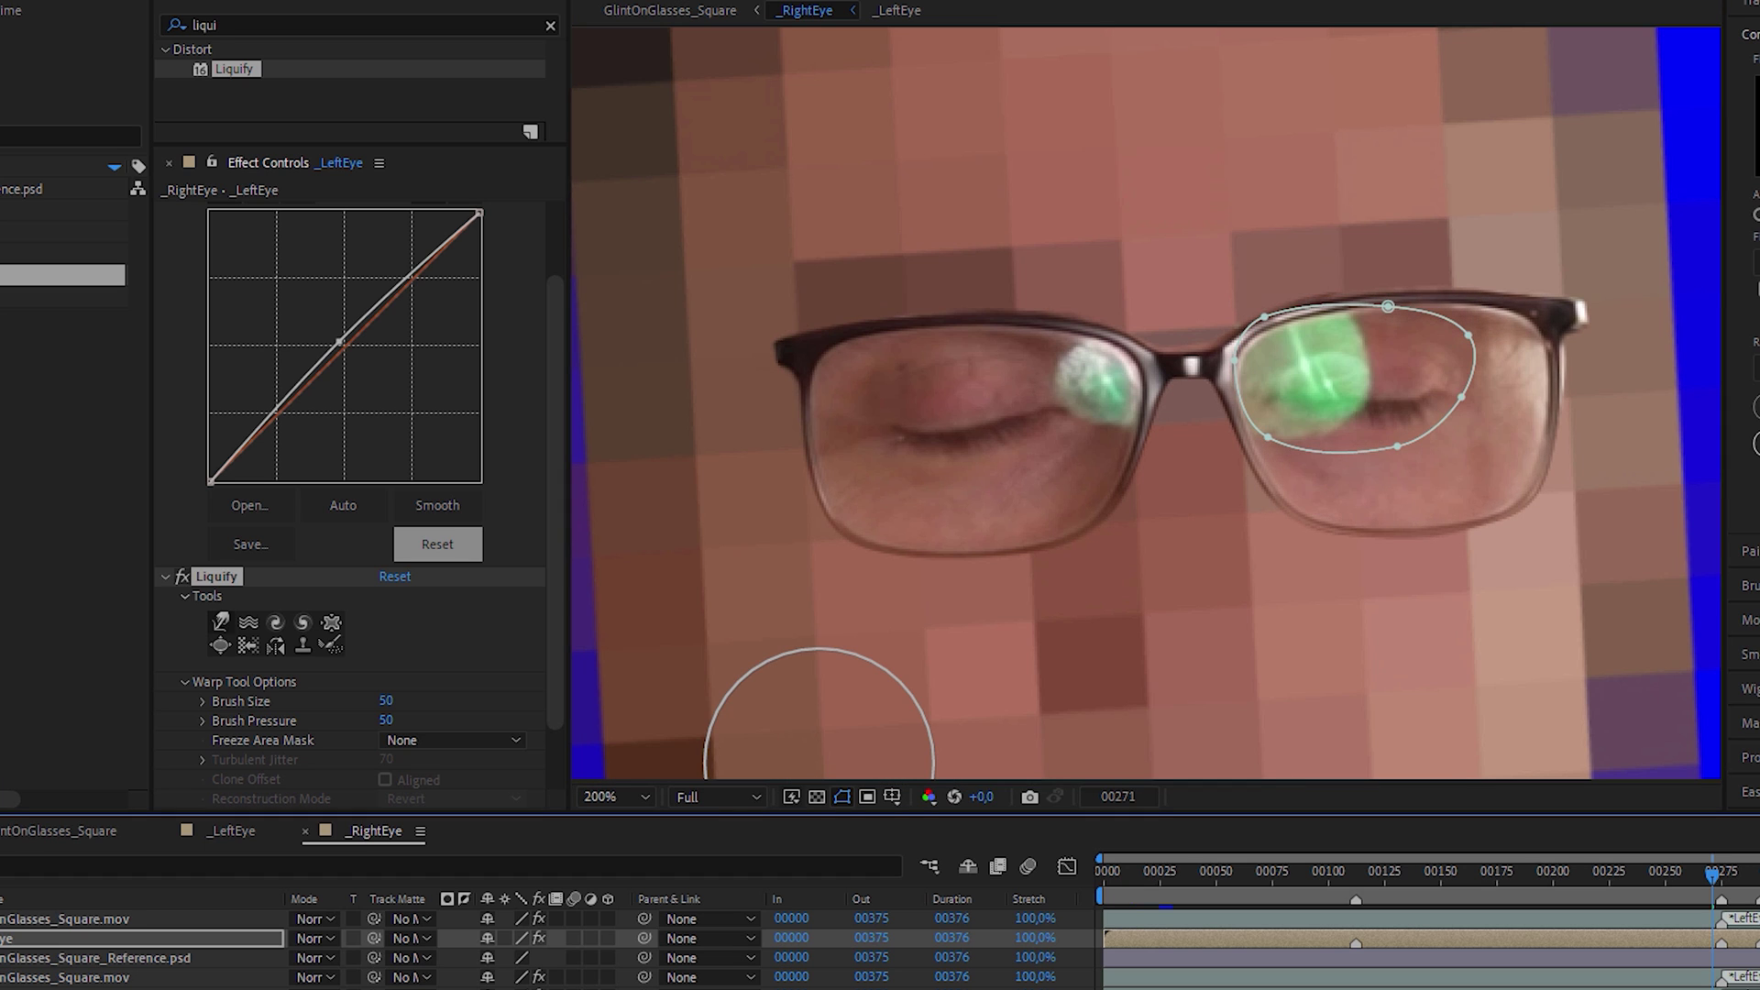
{"action": "left_click_drag", "start_coordinate": [554, 673], "coordinate": [542, 764]}
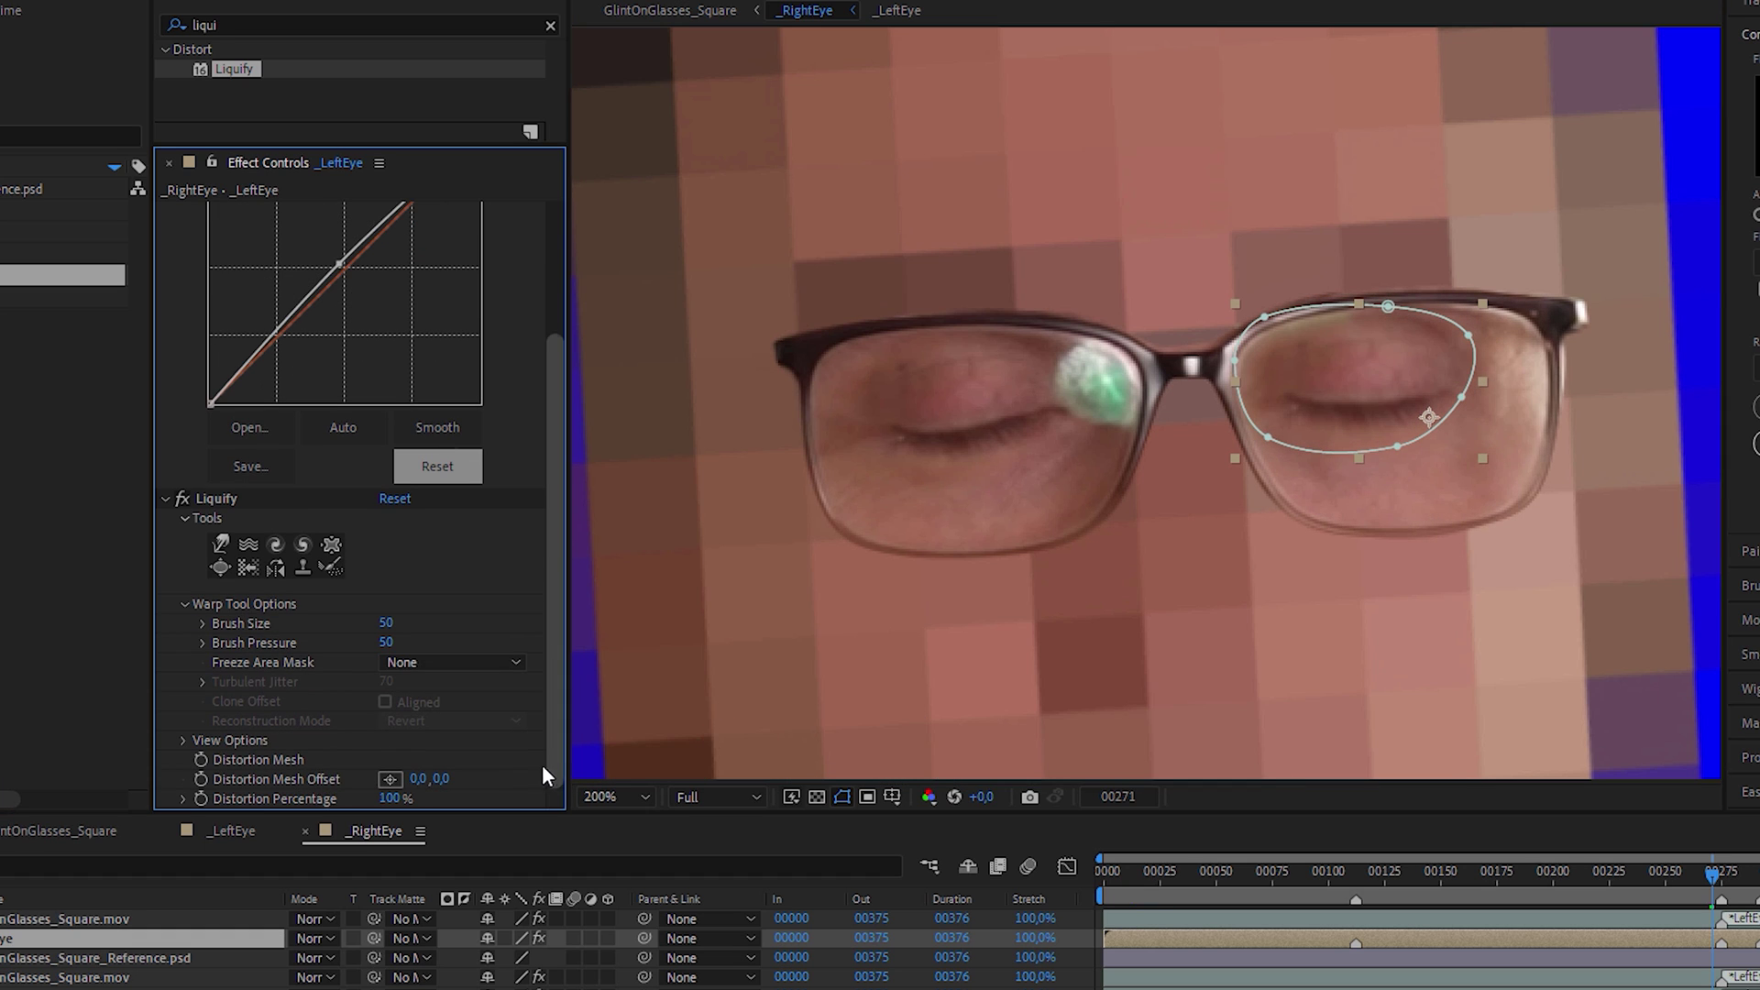
Keyframe Liquify's Distortion Percentage around the blinks, up to frame 00275.
{"action": "left_click", "coordinate": [204, 800]}
{"action": "key", "text": "Page_Up"}
{"action": "key", "text": "Page_Up"}
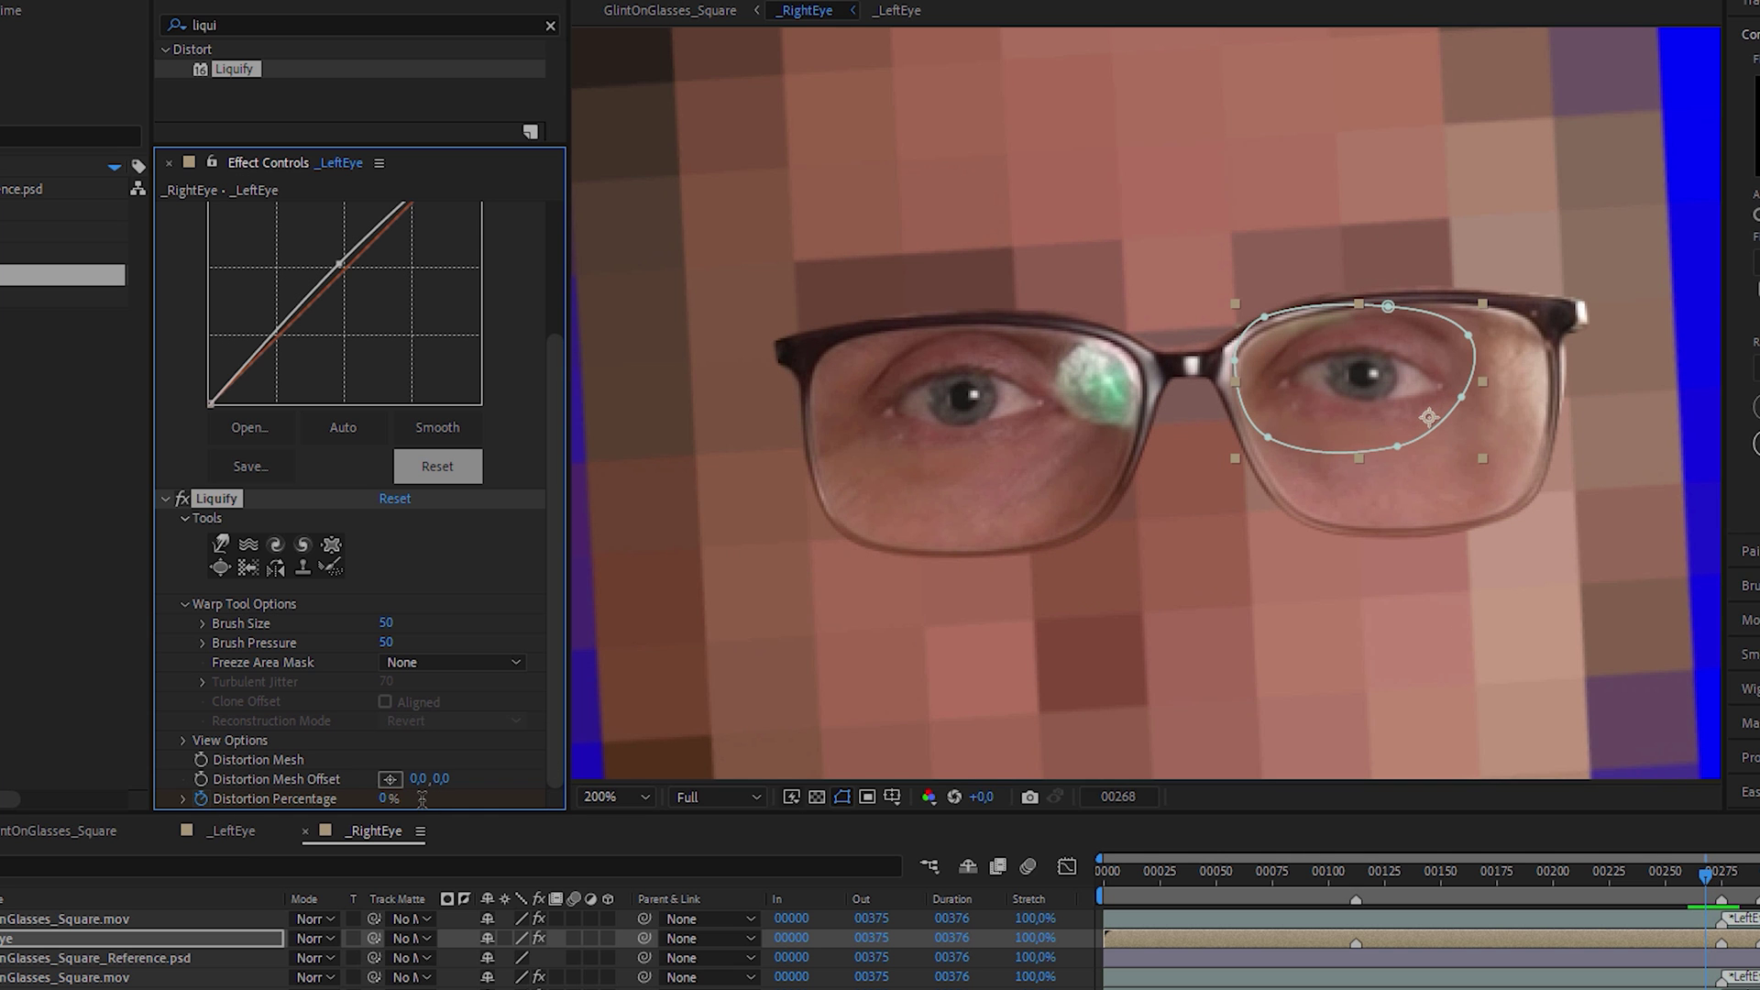
{"action": "left_click", "coordinate": [1721, 894]}
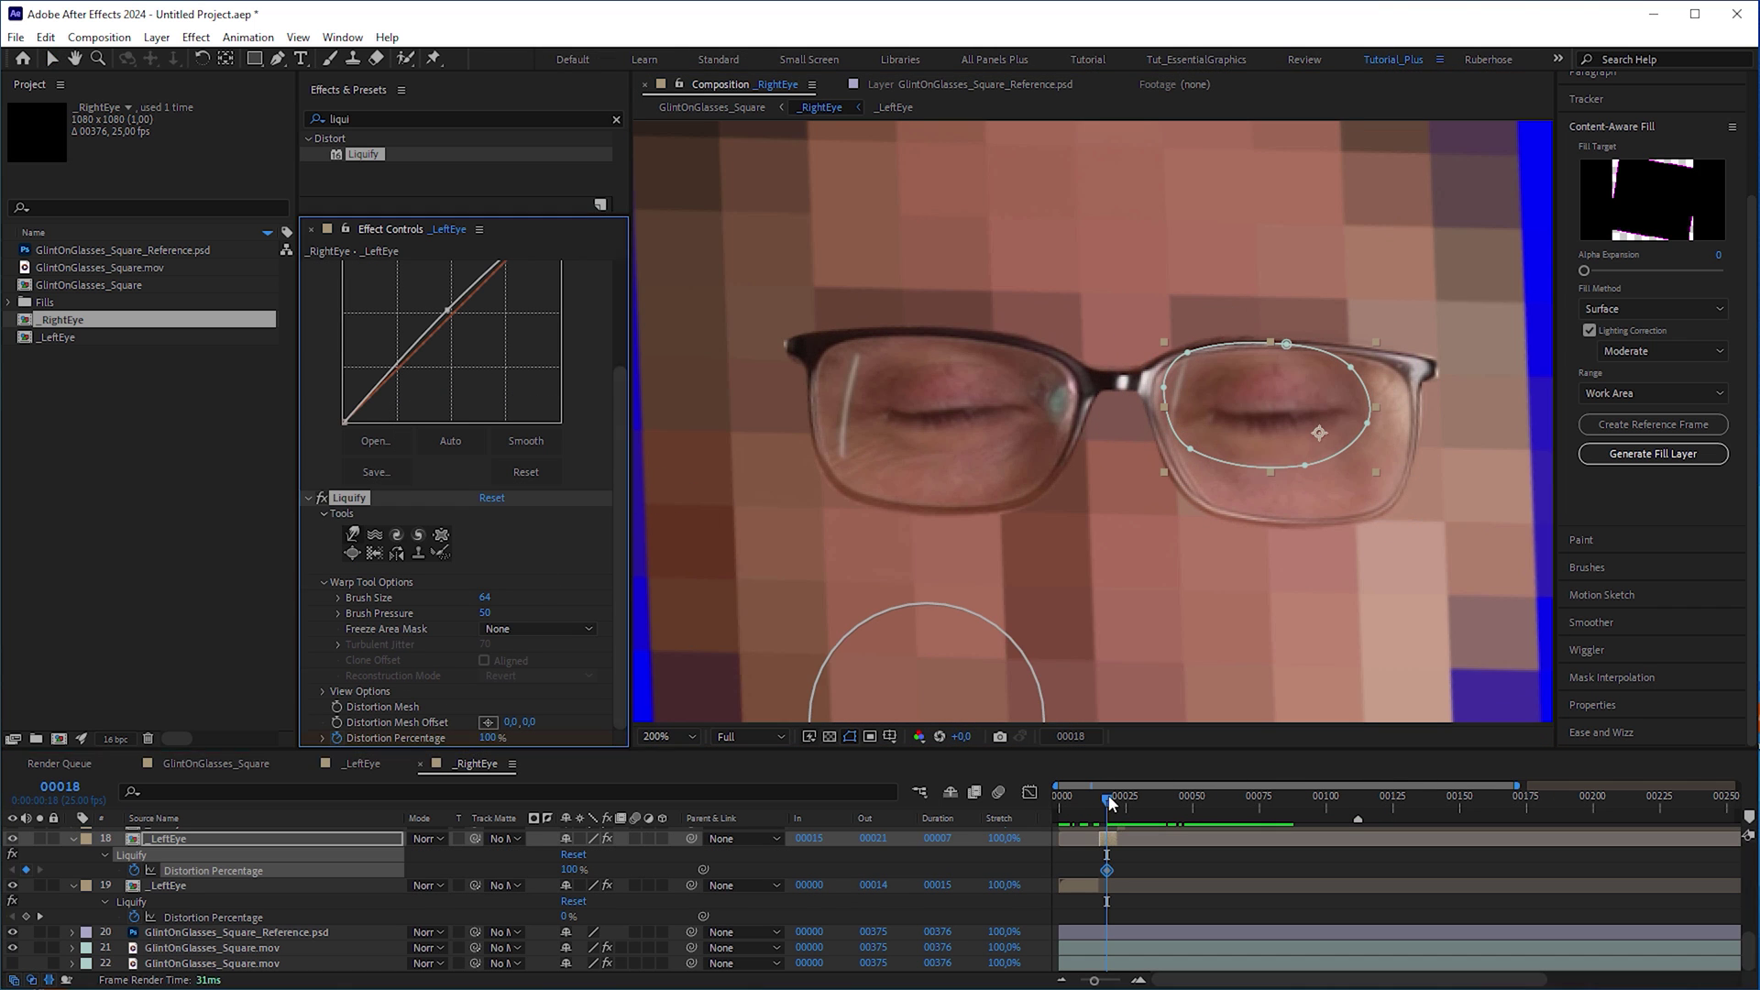
{"action": "right_click", "coordinate": [1107, 870]}
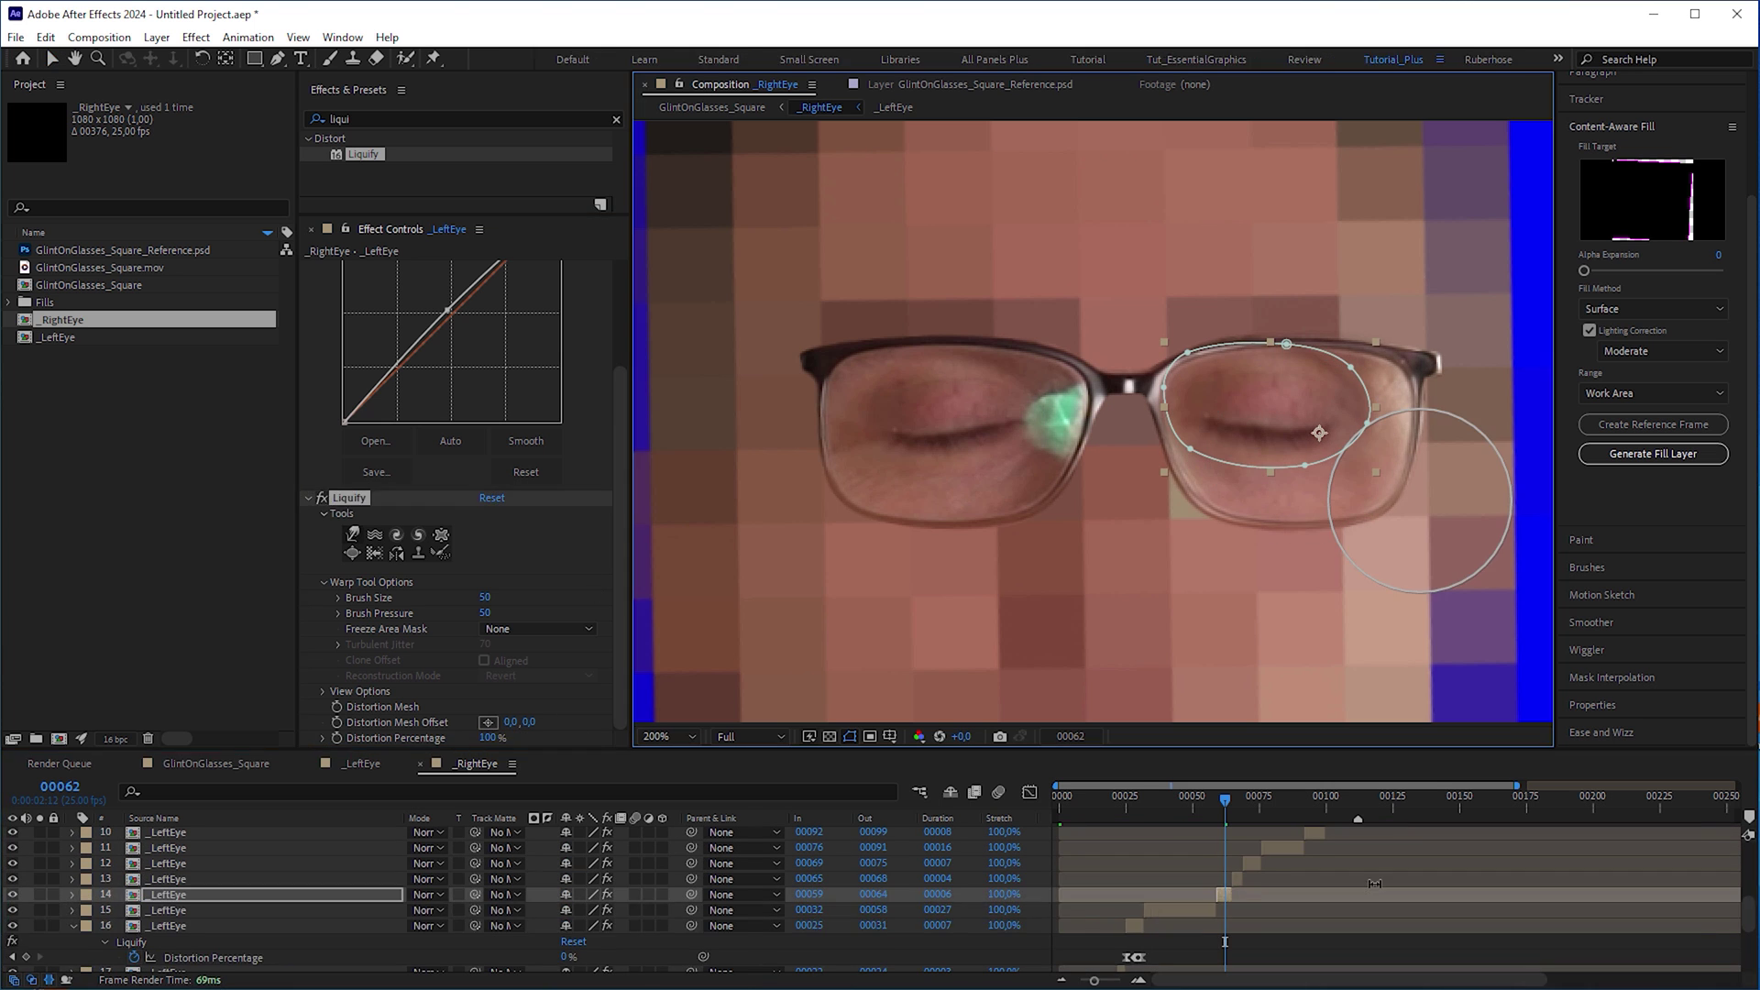
{"action": "right_click", "coordinate": [1317, 908]}
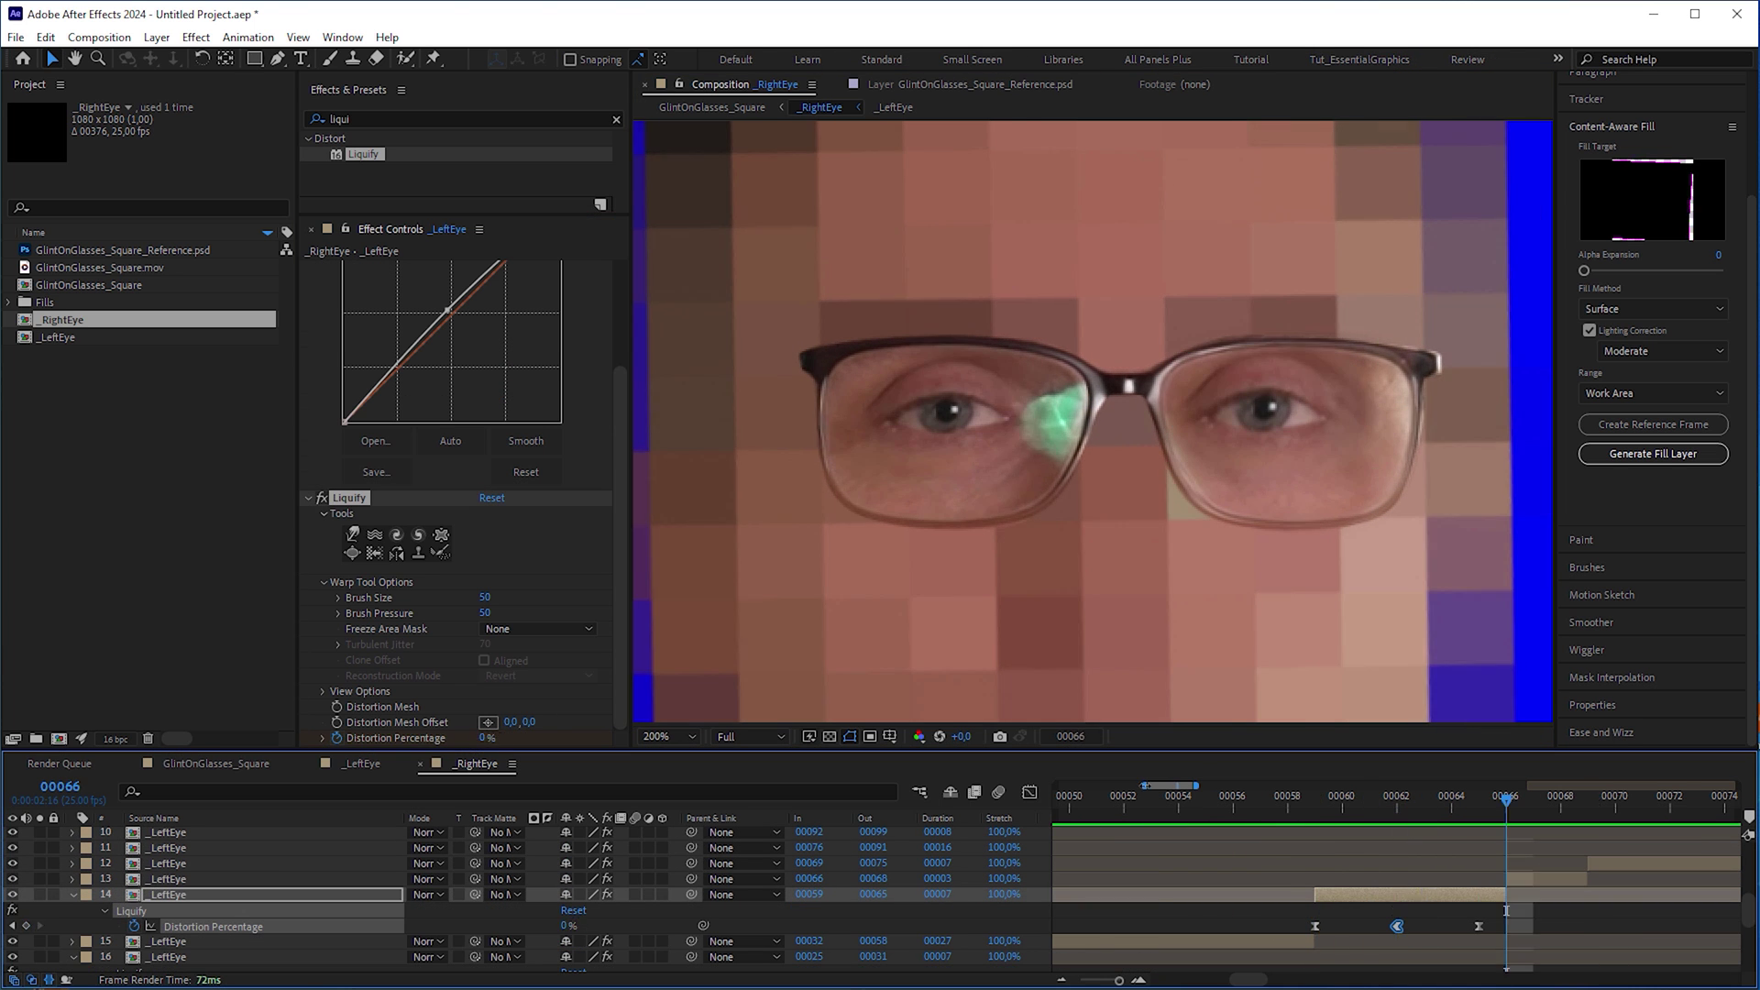
Add a new adjustment layer to the main GlintOnGlasses_Square comp.
{"action": "left_click", "coordinate": [157, 36]}
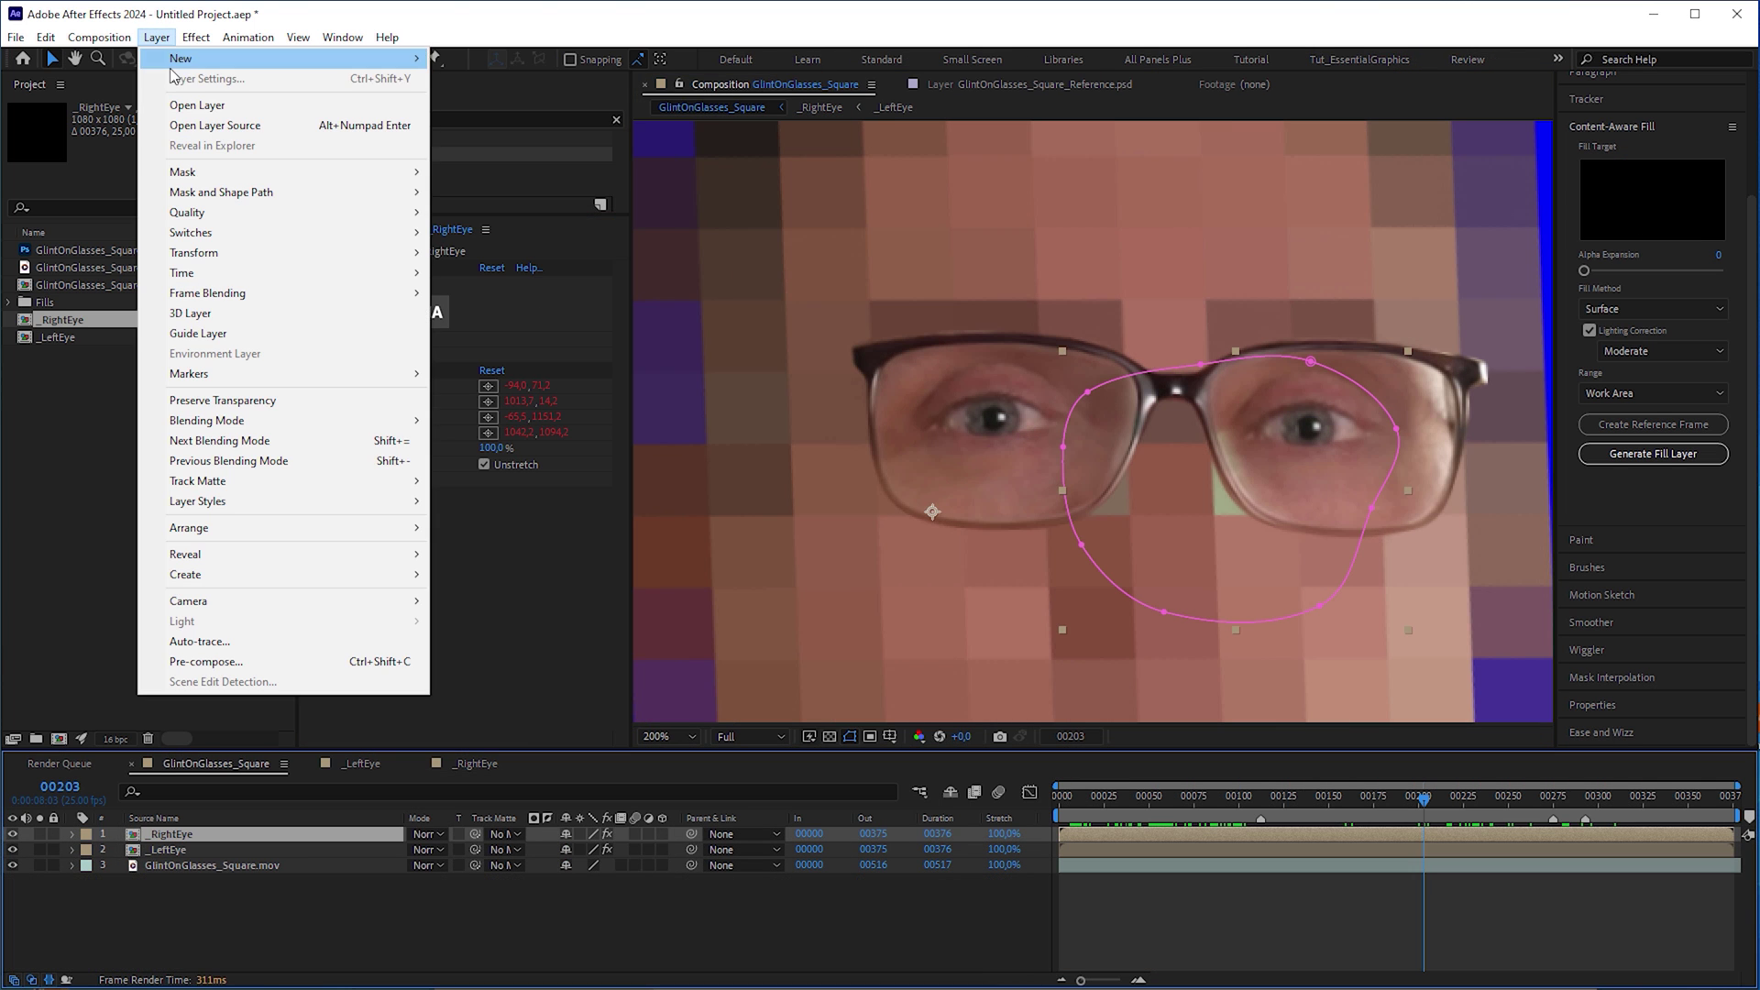
{"action": "mouse_move", "coordinate": [176, 55]}
{"action": "left_click", "coordinate": [495, 184]}
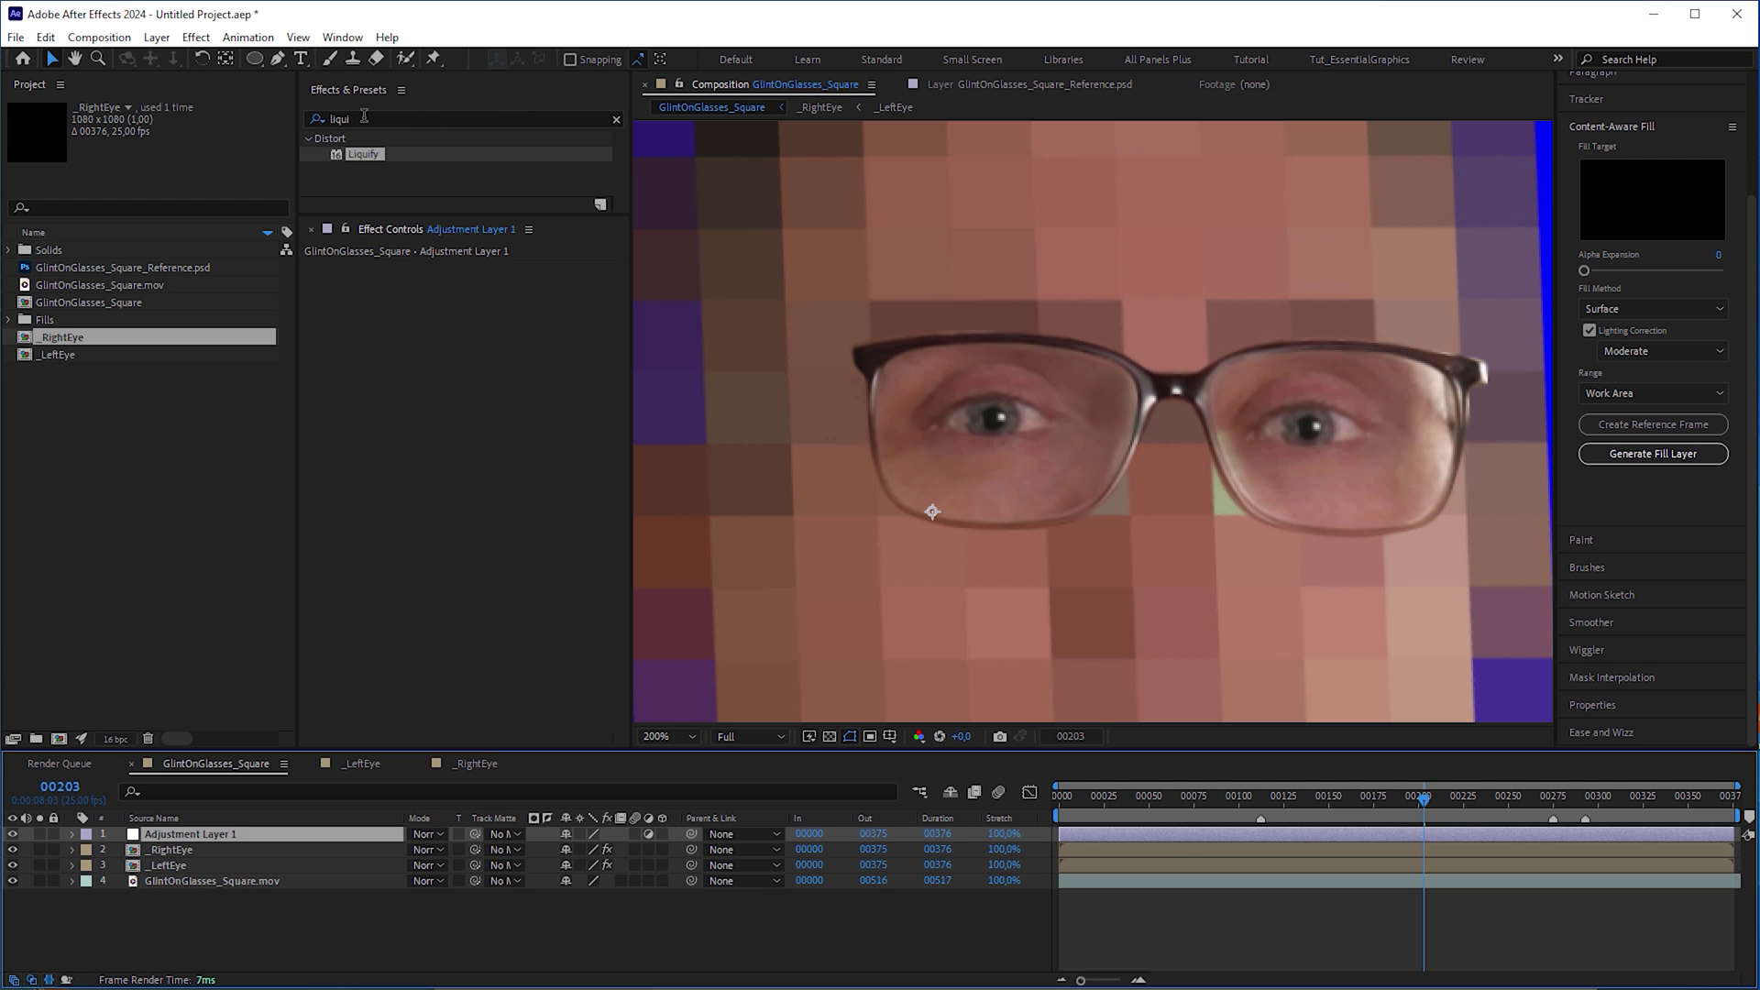
Search Effects & Presets for 'lume' to locate the Lumetri Color effect.
{"action": "left_click", "coordinate": [387, 116]}
{"action": "type", "text": "lumetr"}
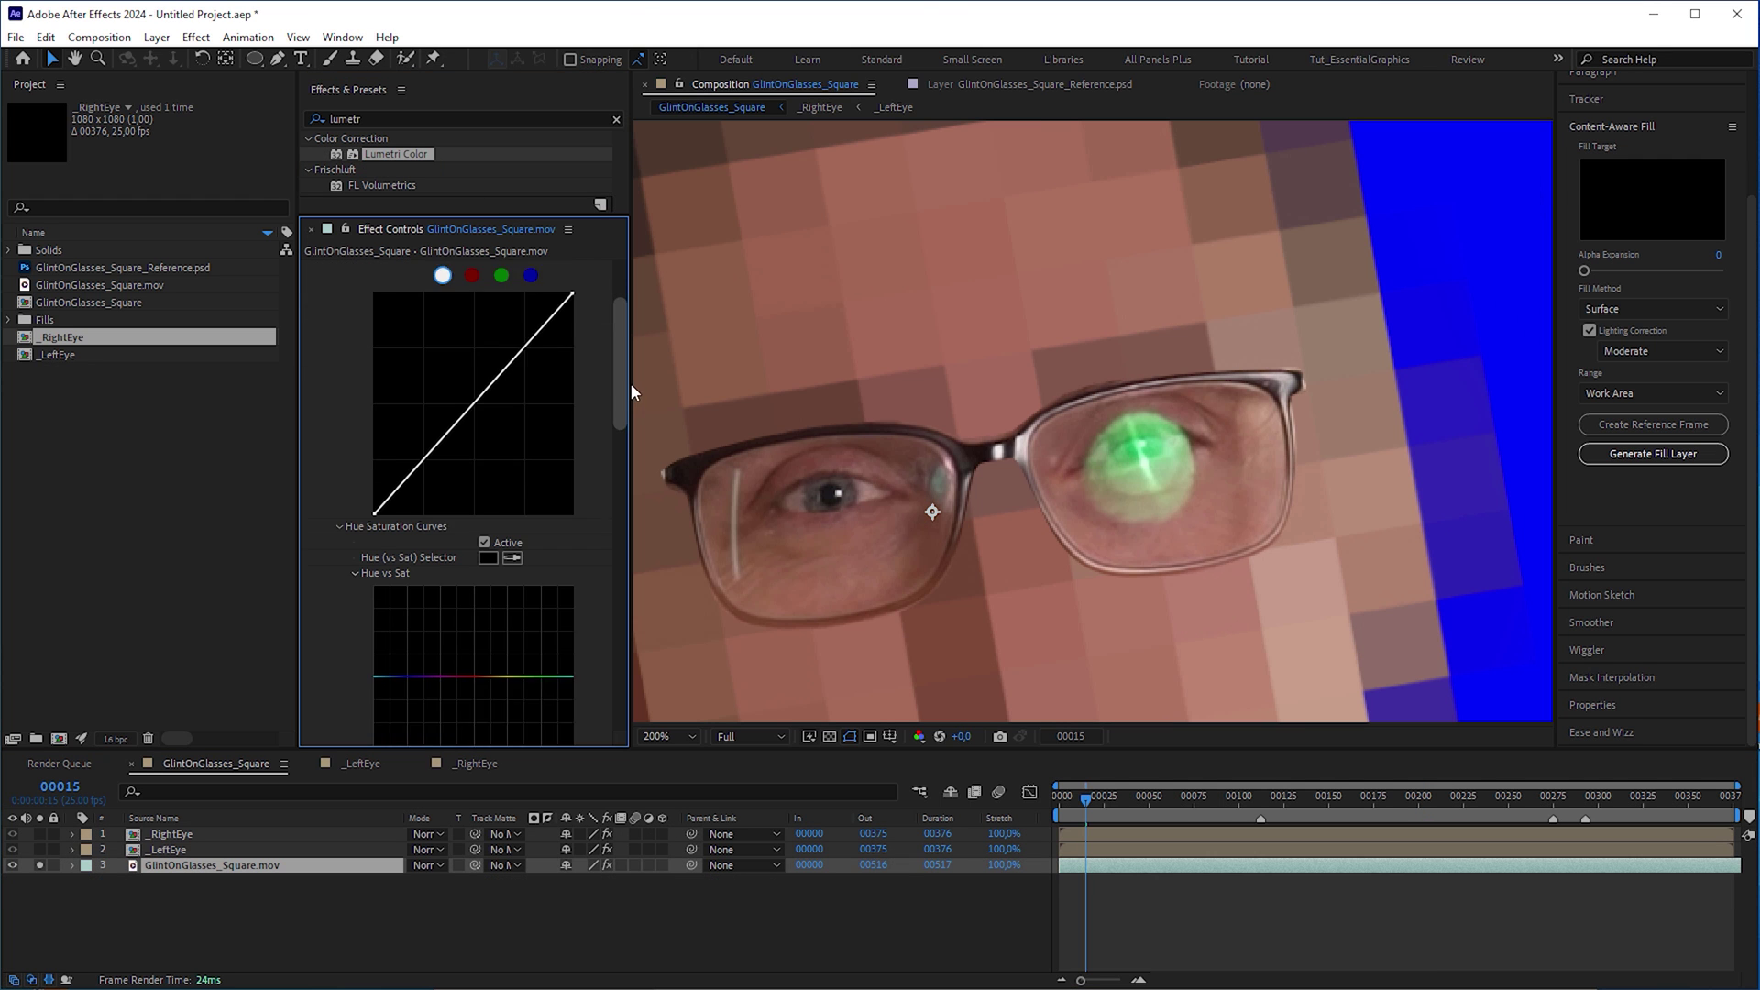
{"action": "scroll", "coordinate": [472, 458], "scroll_direction": "down", "scroll_amount": 2}
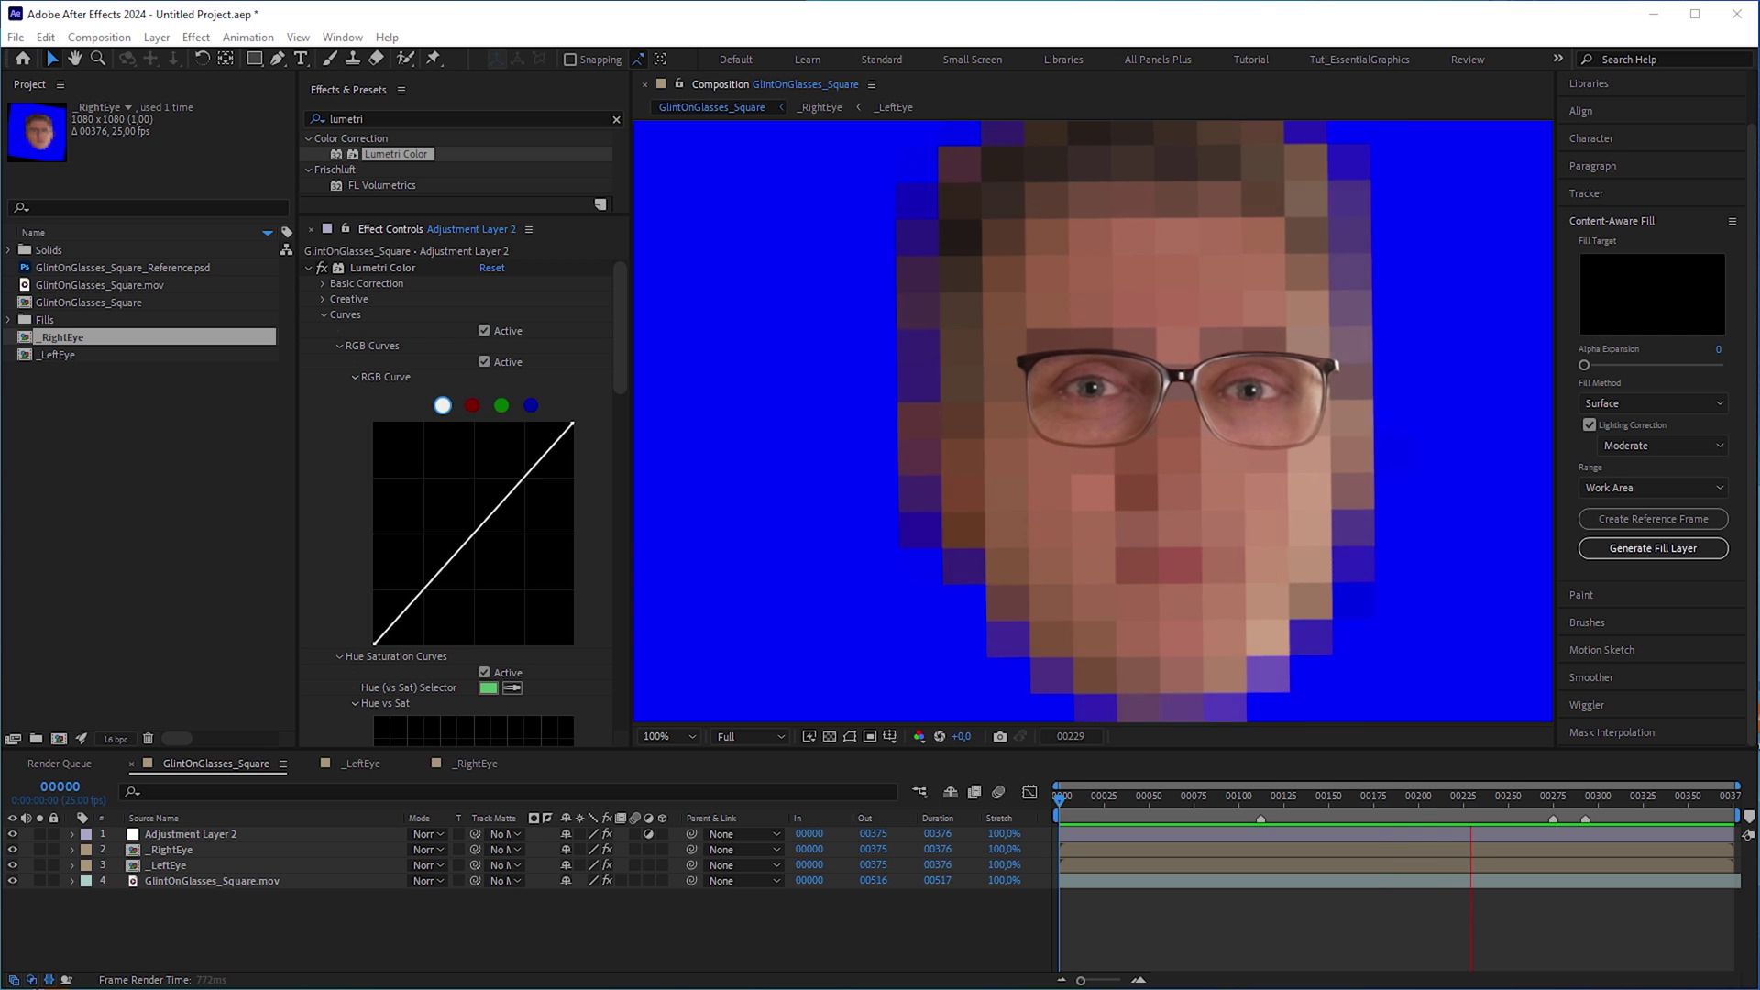
Set the Composition viewer magnification from 100% to 200%.
{"action": "left_click", "coordinate": [672, 736]}
{"action": "left_click", "coordinate": [675, 855]}
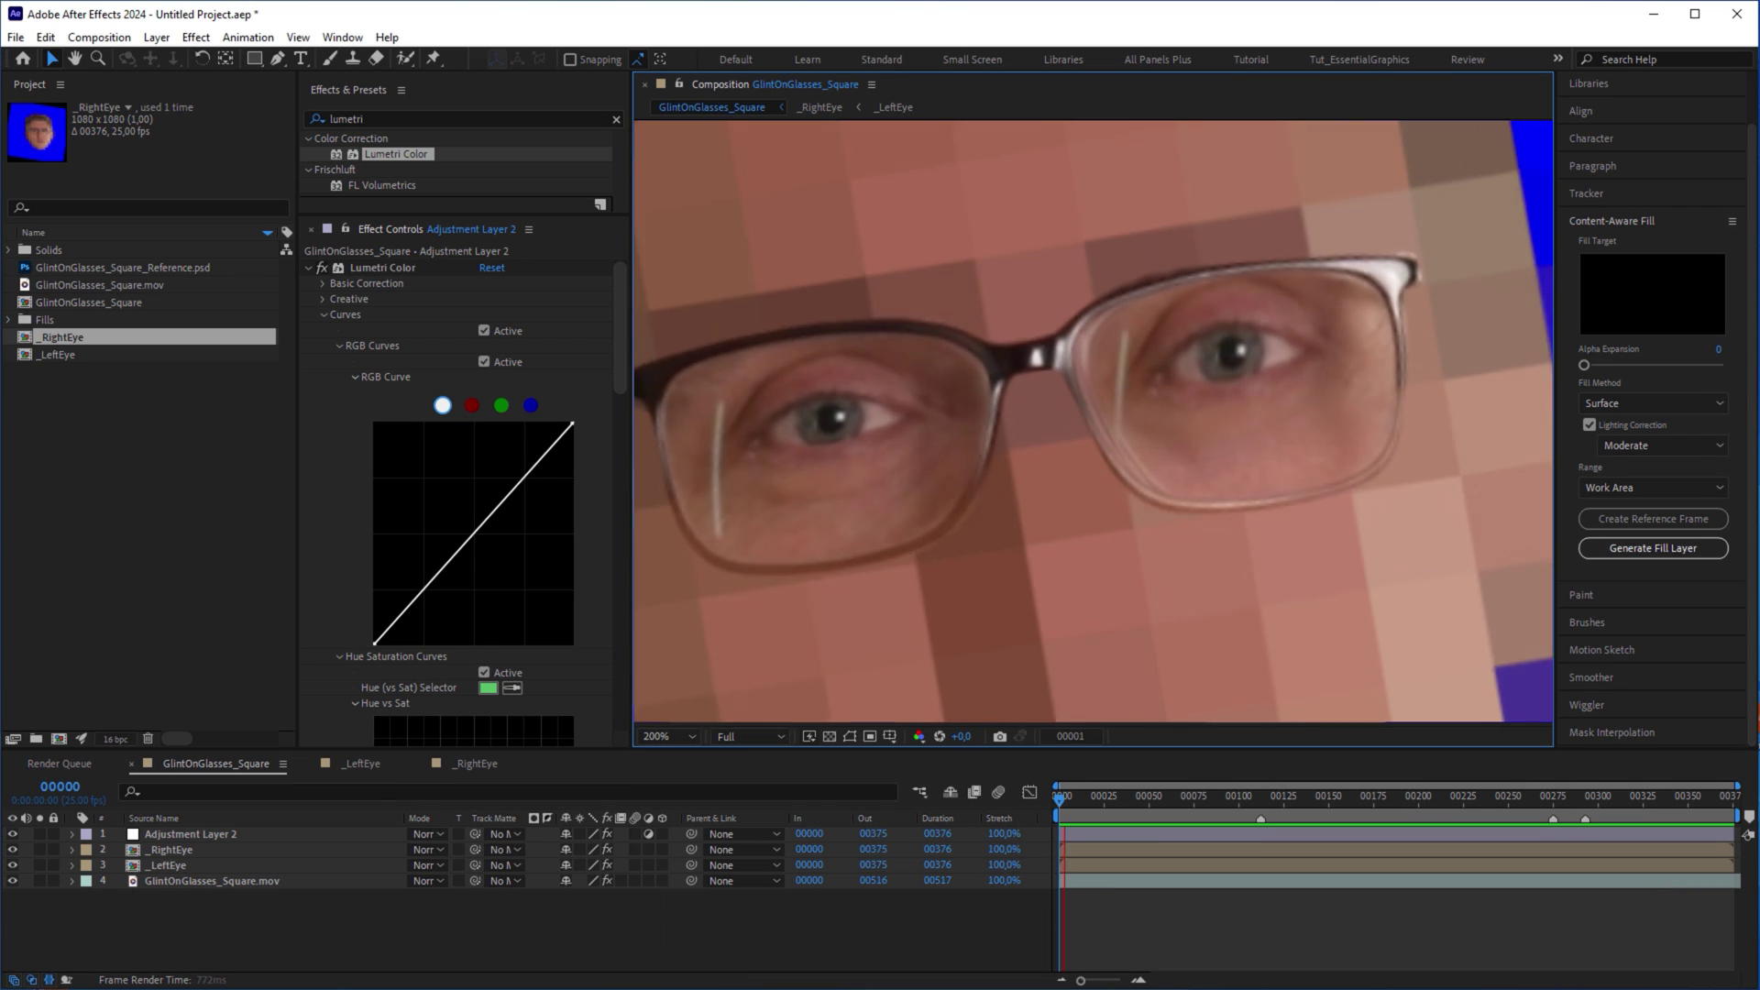